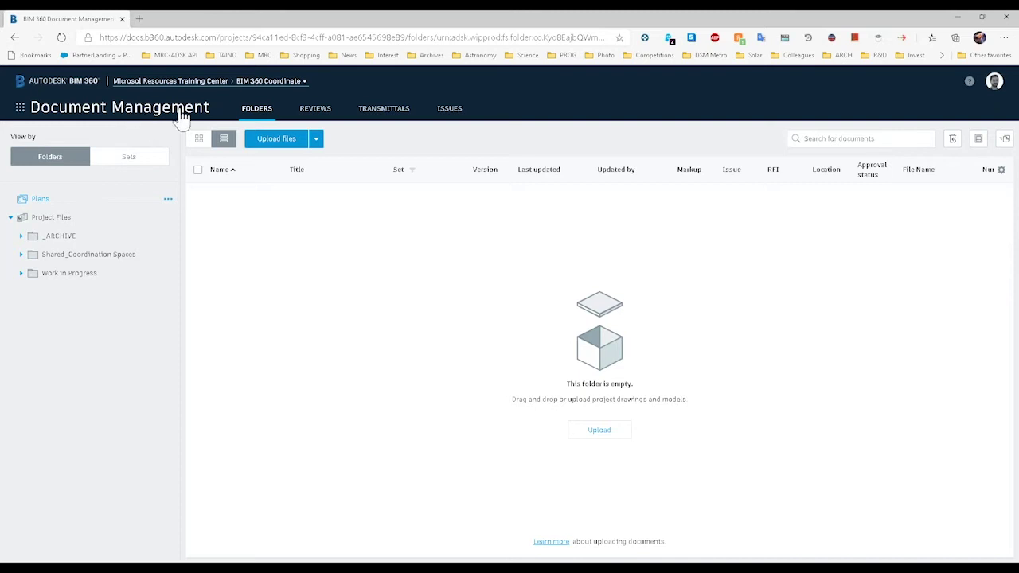
left_click(225, 84)
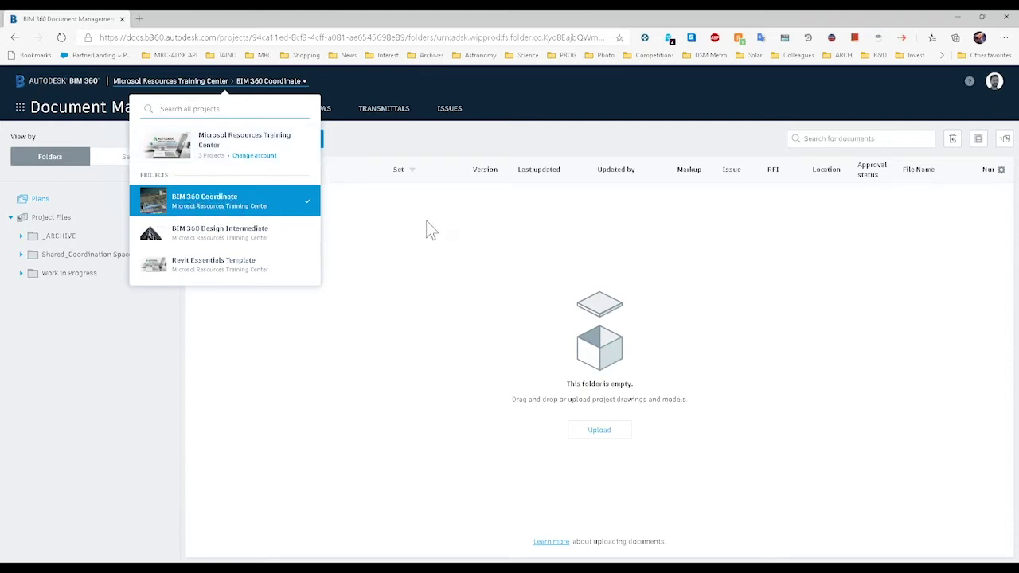
left_click(395, 272)
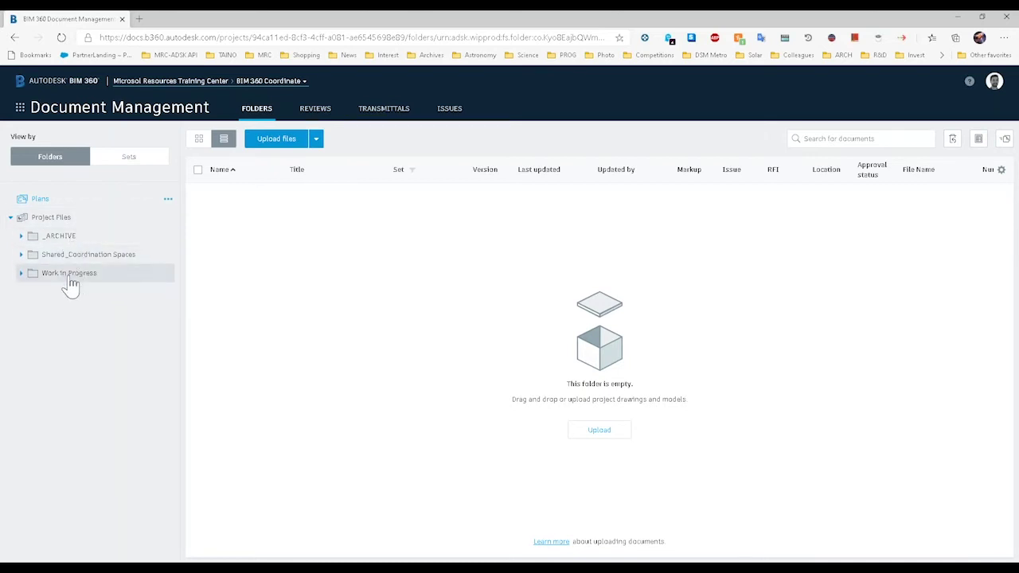
Expand the Shared_Coordination Spaces and Work in Progress folders and view the contents of the Arch and Electrical subfolders.
left_click(22, 256)
left_click(22, 292)
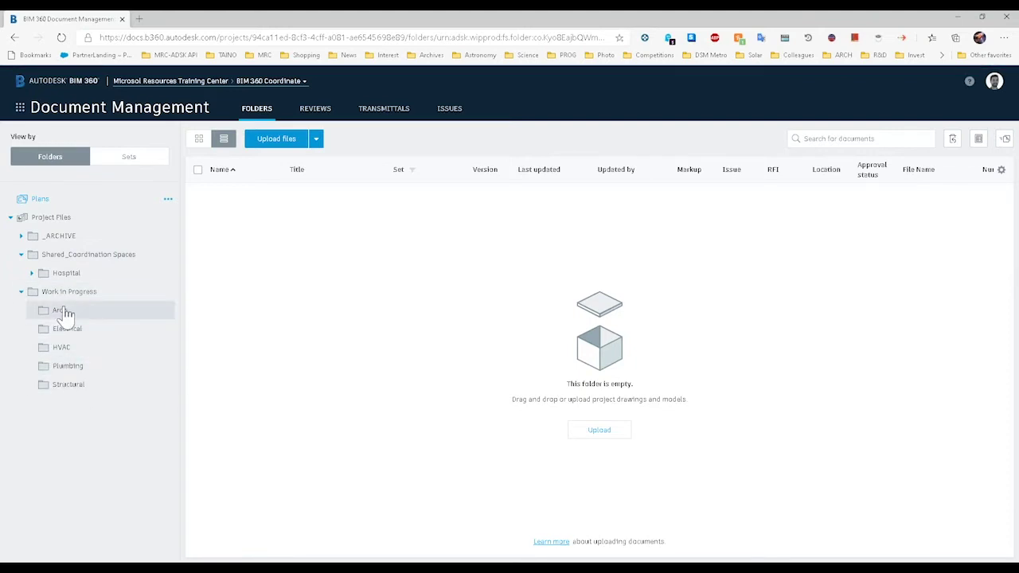
left_click(67, 314)
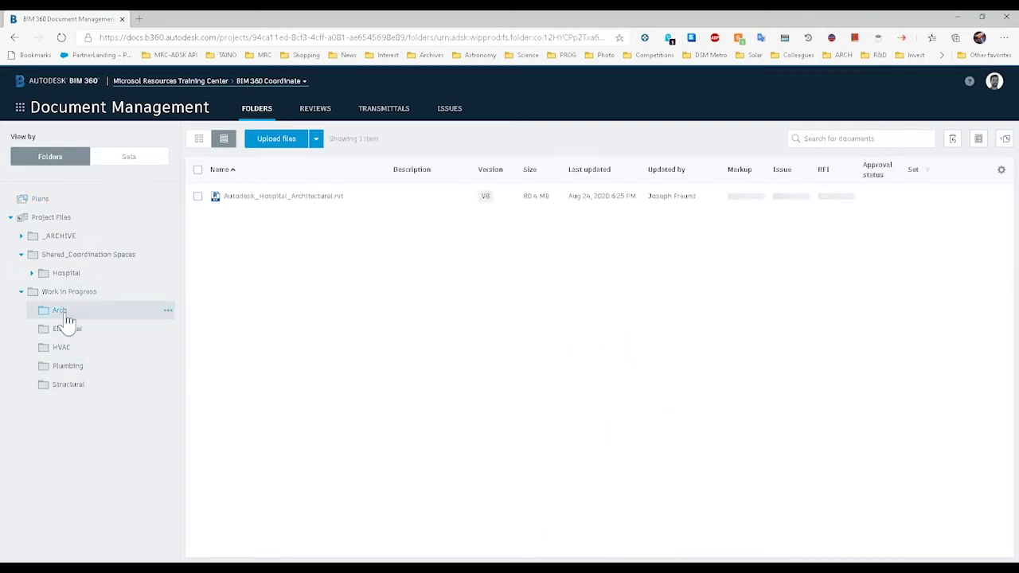
left_click(65, 335)
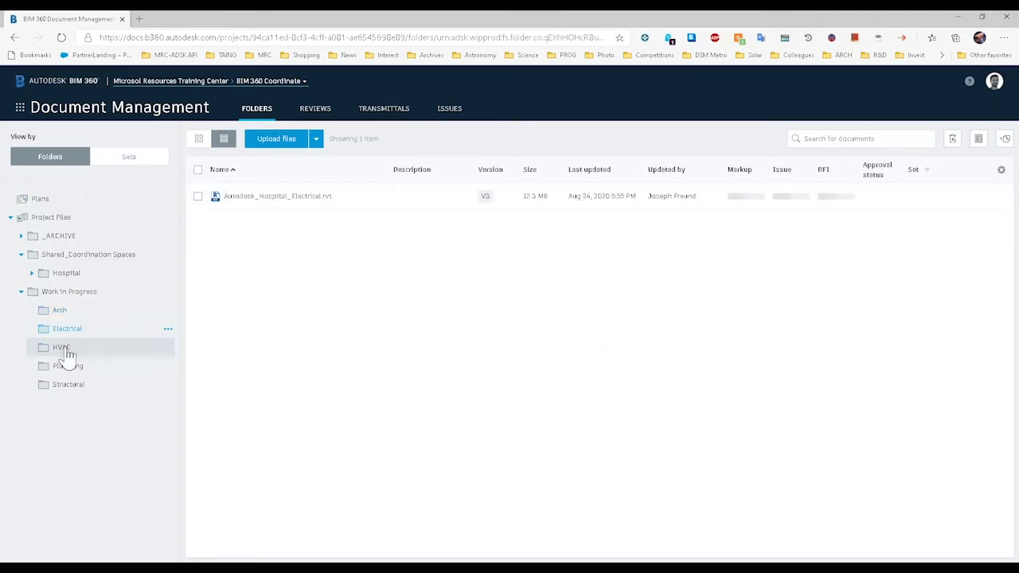
Review the folder permissions of the Electrical, Arch and HVAC folders under Work in Progress.
left_click(168, 328)
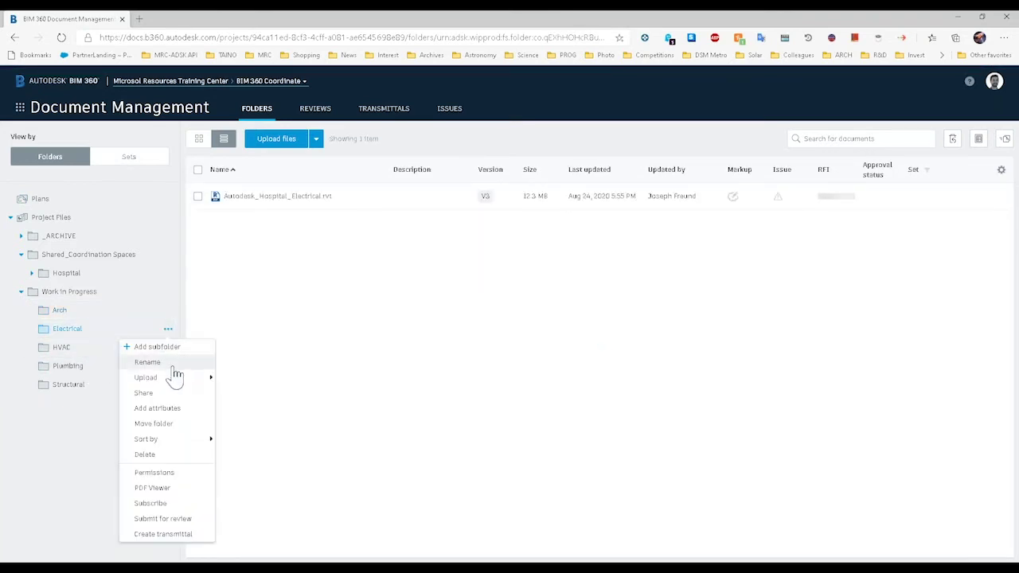
left_click(169, 475)
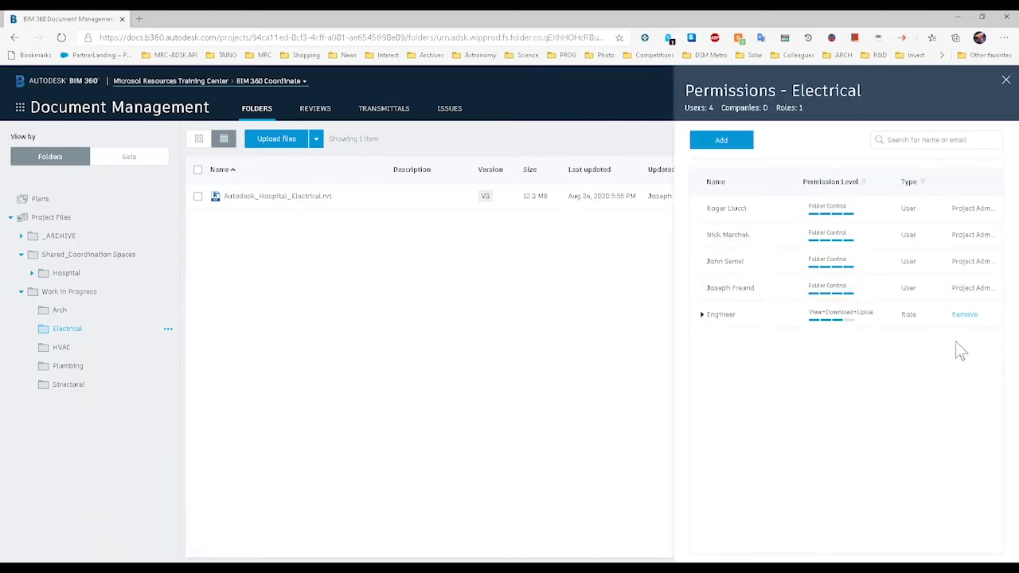
left_click(56, 312)
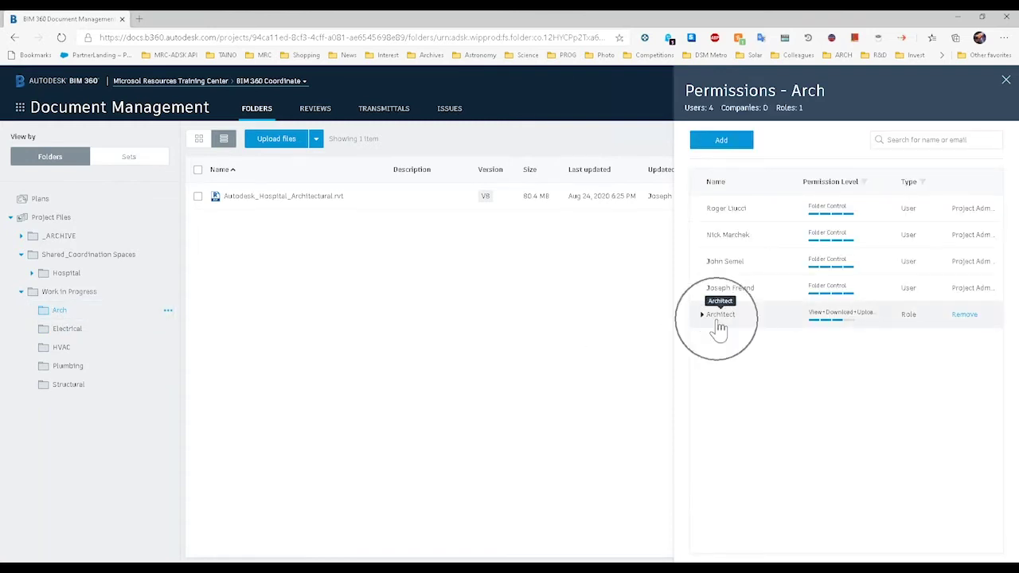
left_click(77, 335)
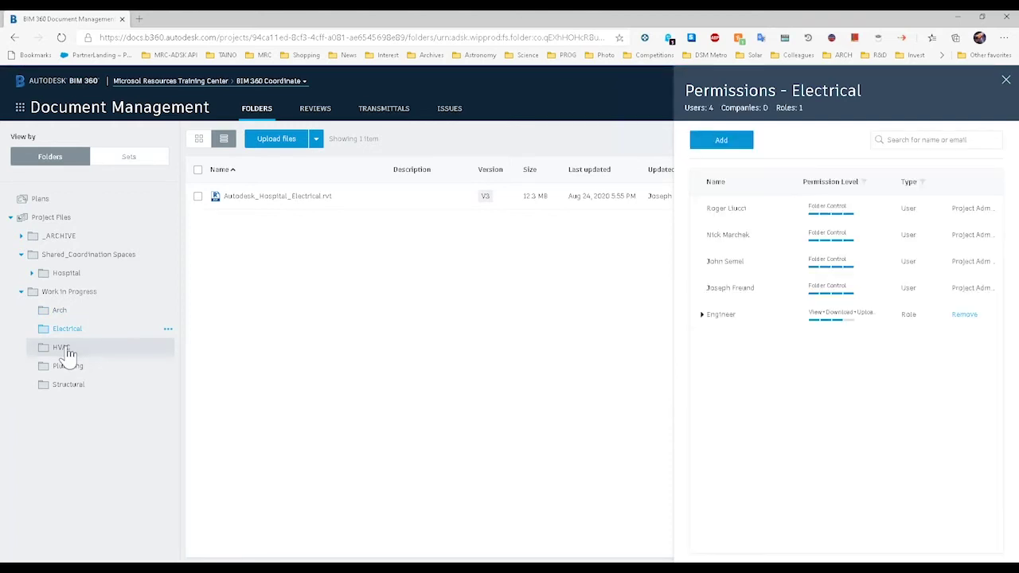
left_click(66, 350)
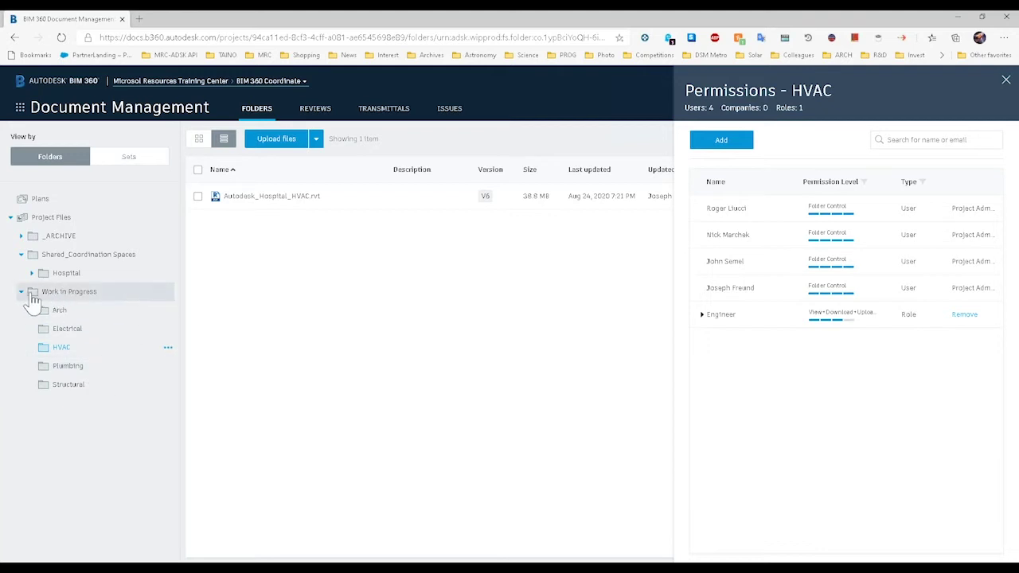
left_click(1005, 80)
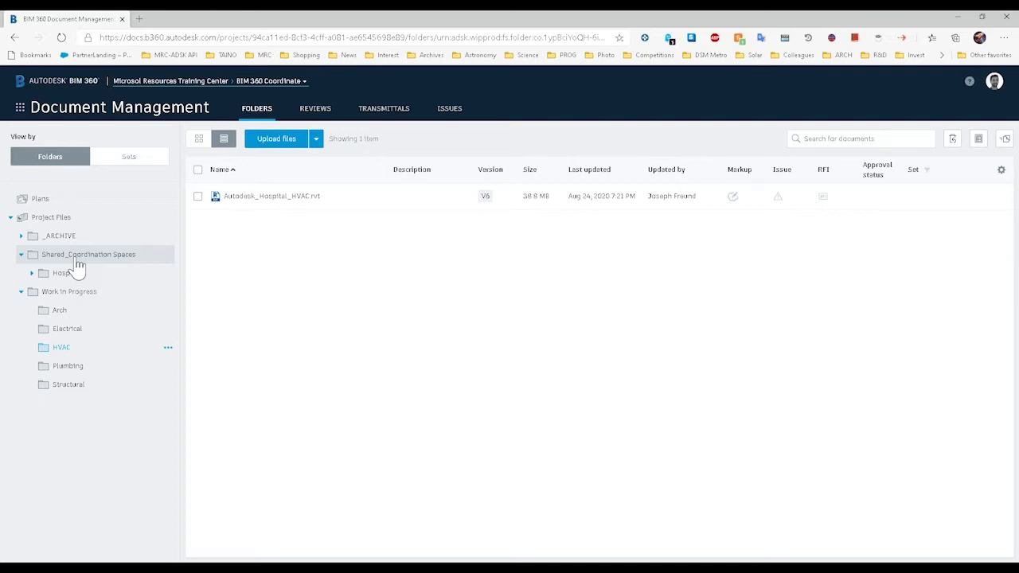
Expand the Hospital folder and view the models in its Architecture vs HVAC, Architecture vs Plumbing and Architecture vs Structure subfolders.
left_click(32, 274)
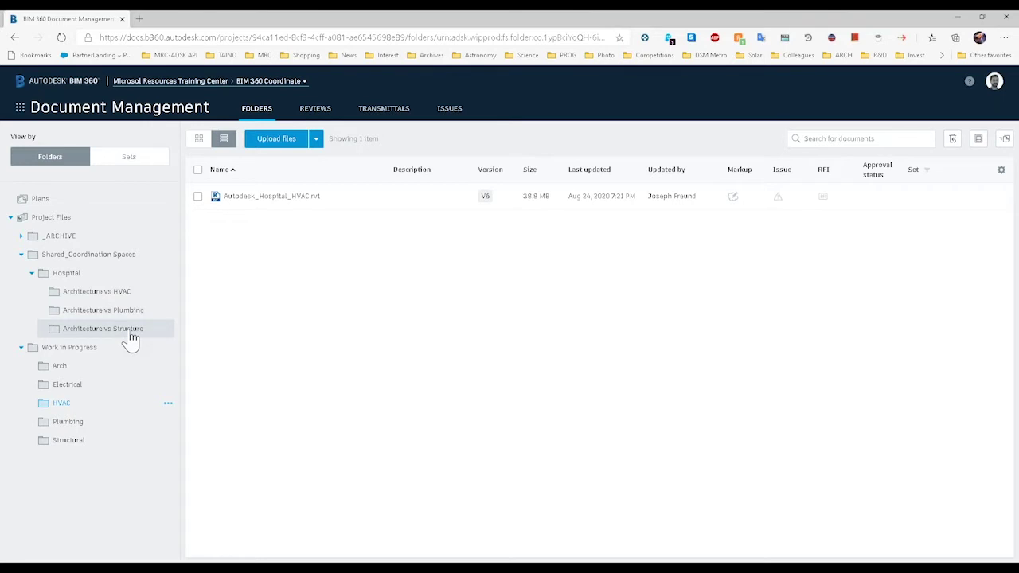
left_click(107, 292)
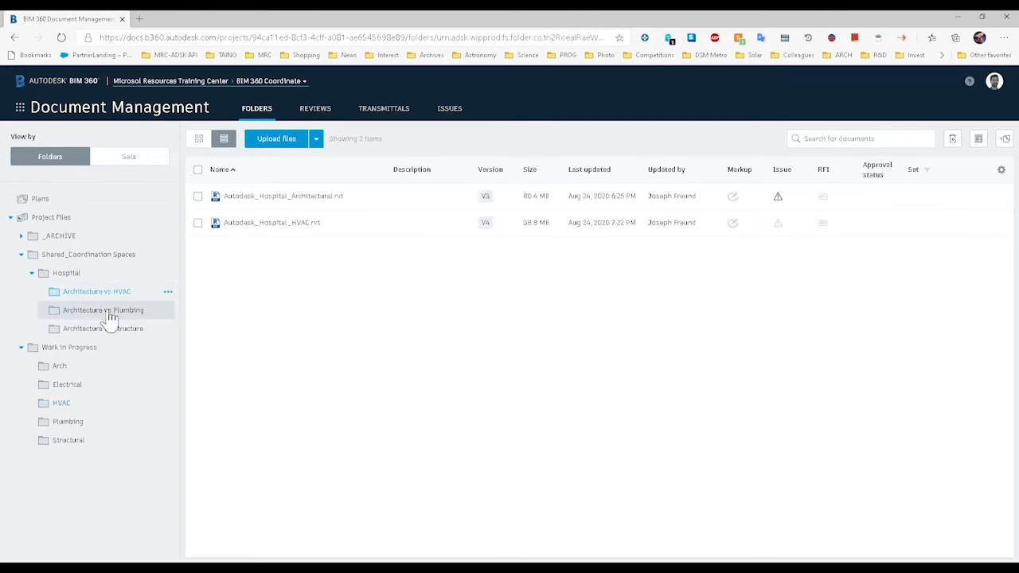
left_click(109, 315)
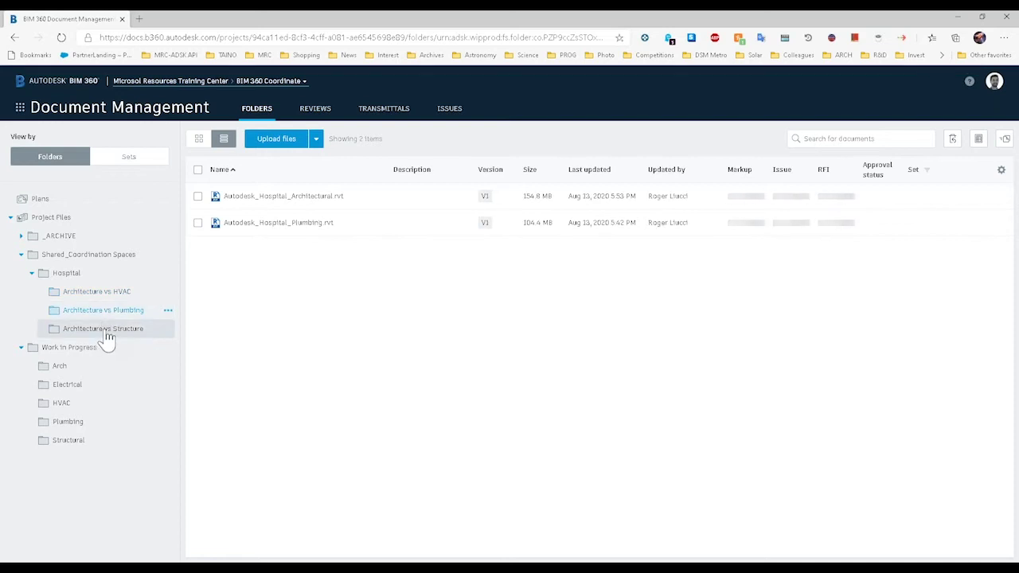
left_click(107, 336)
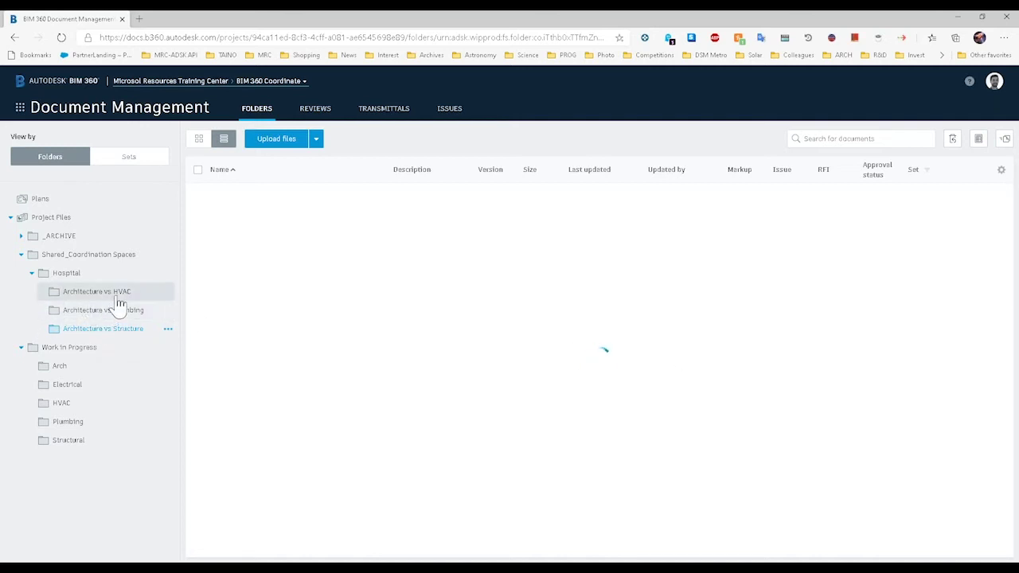
left_click(116, 299)
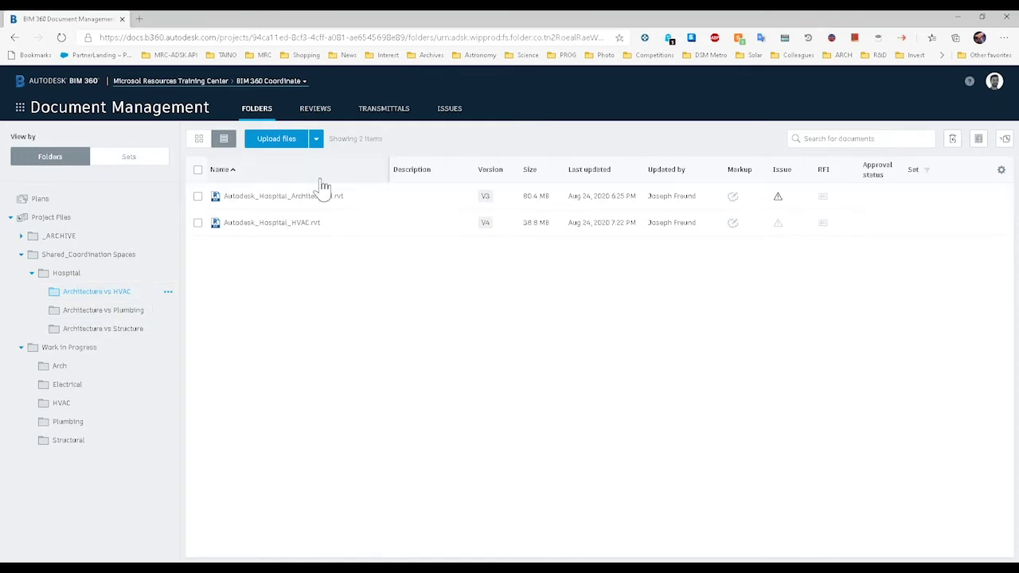
Add a subfolder named HVAC vs Structure to the Hospital folder and open it.
left_click(167, 274)
left_click(166, 293)
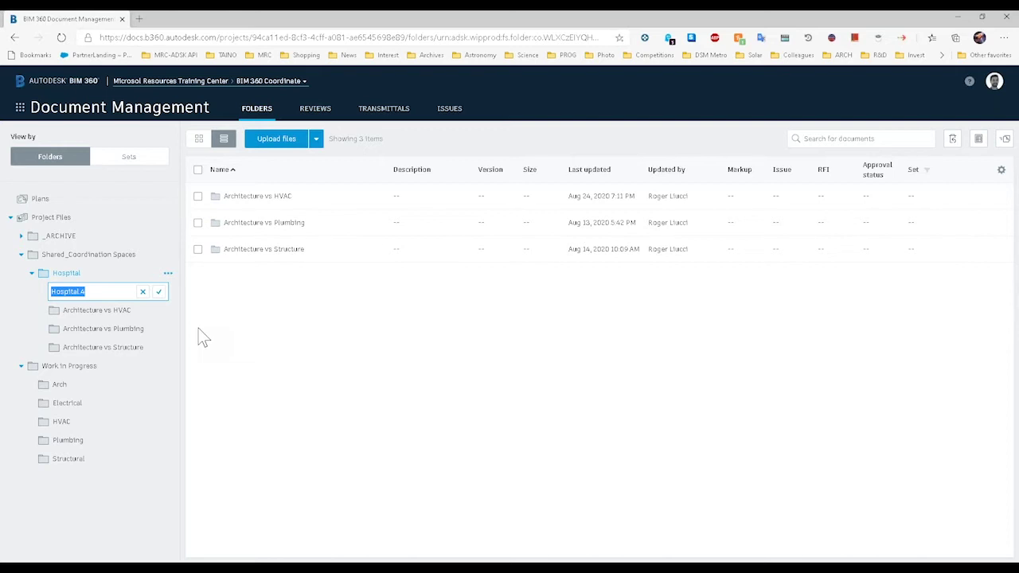
type("HVAC vs Structure")
key("Return")
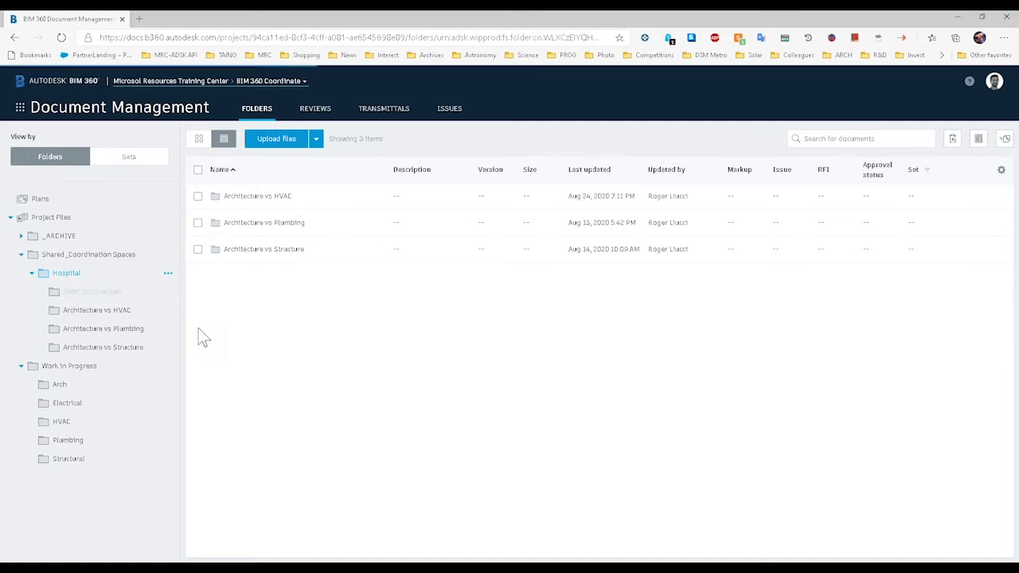
left_click(109, 293)
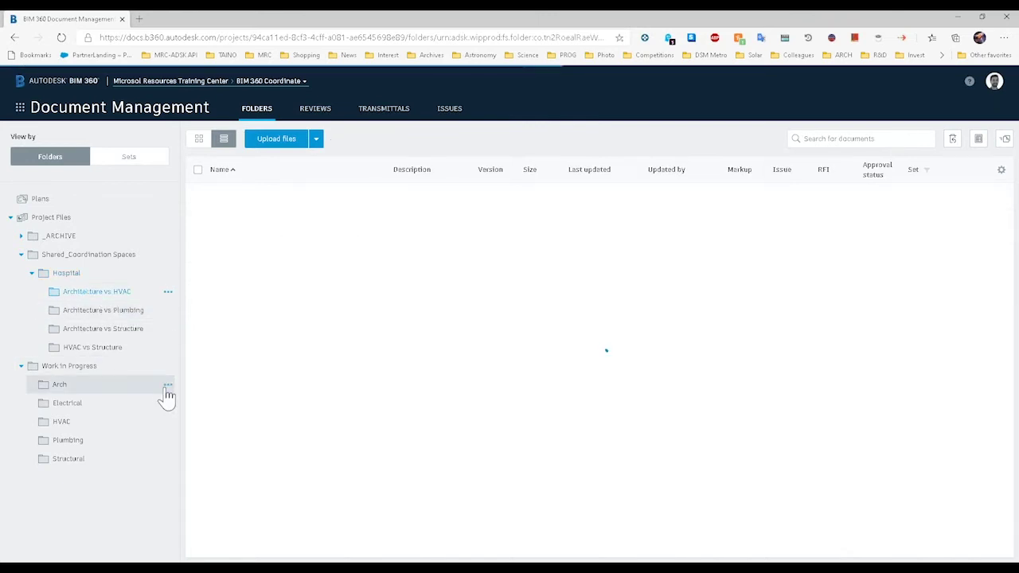
left_click(103, 349)
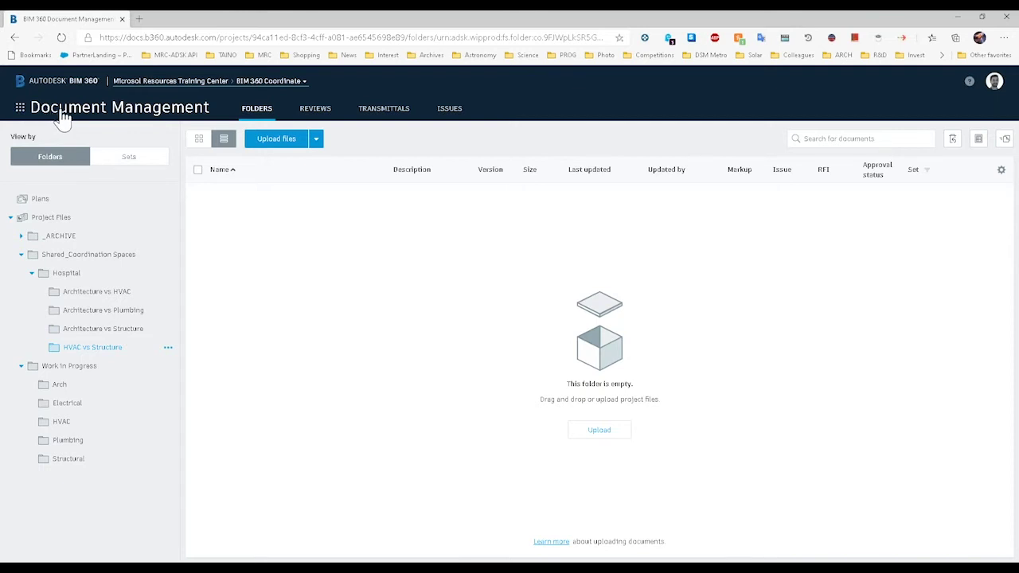
Switch to the Model Coordination module and open the management page for its coordination spaces.
left_click(92, 118)
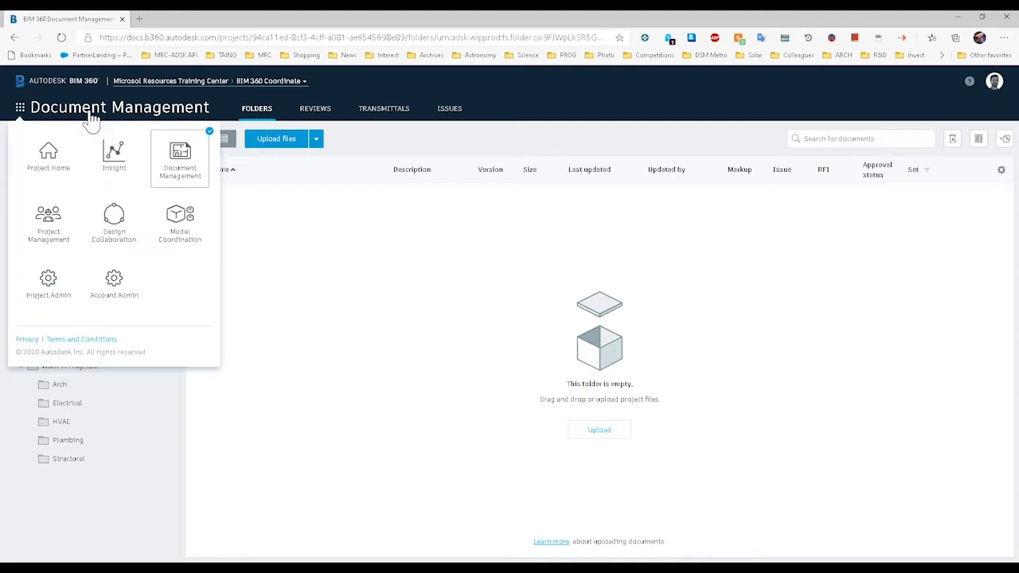
left_click(182, 236)
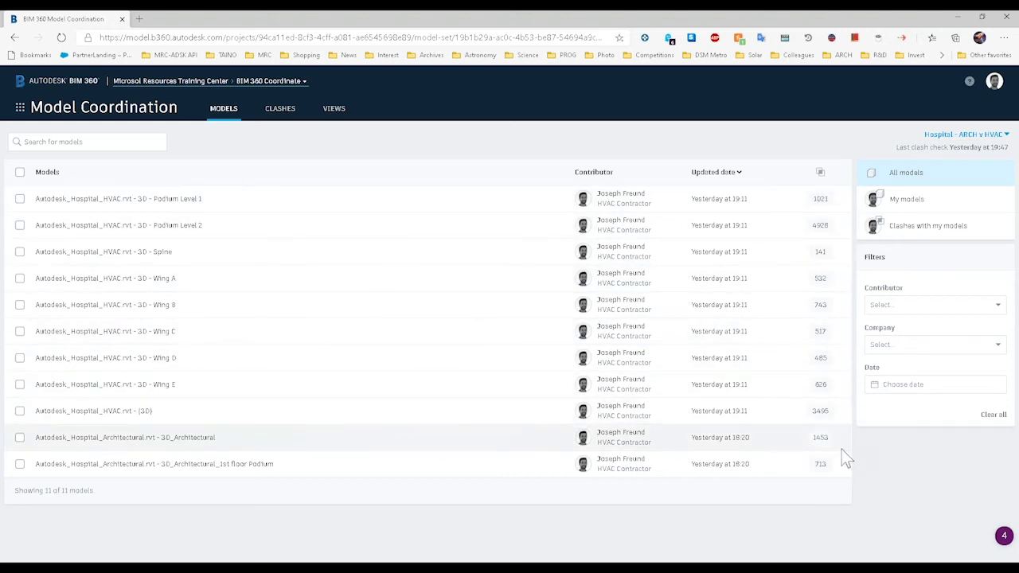
left_click(970, 135)
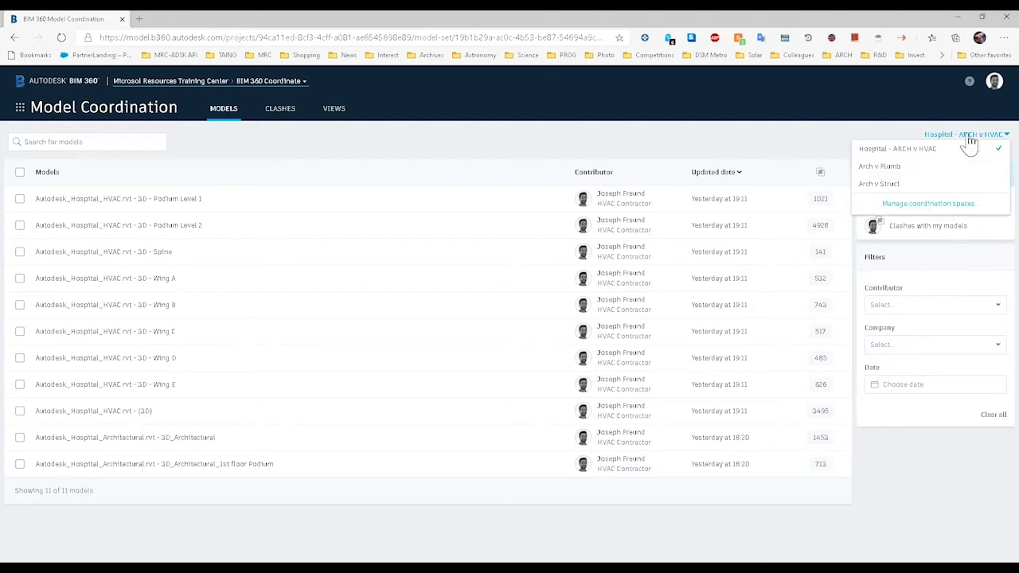
left_click(937, 207)
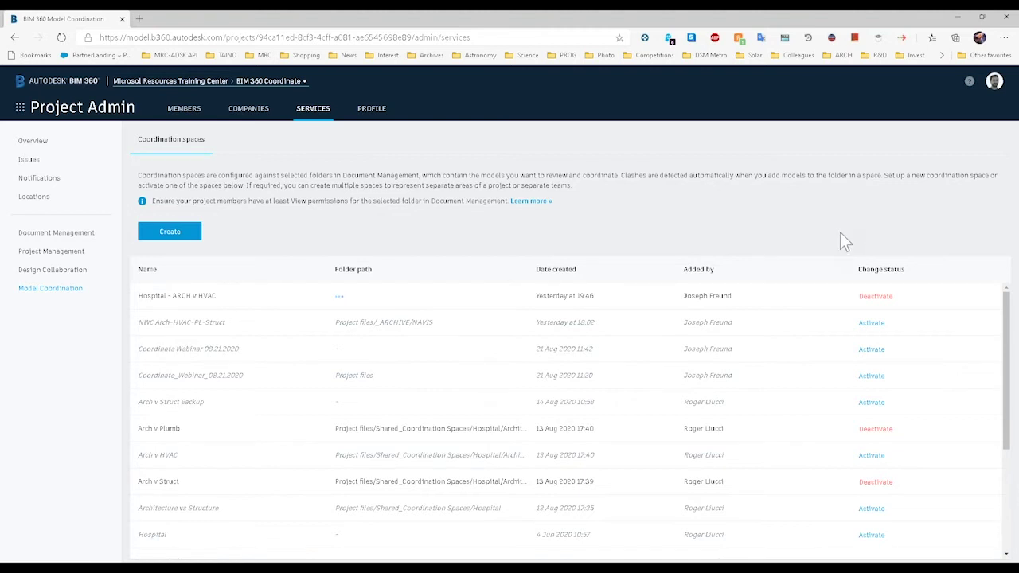
scroll(796, 350, "down", 5)
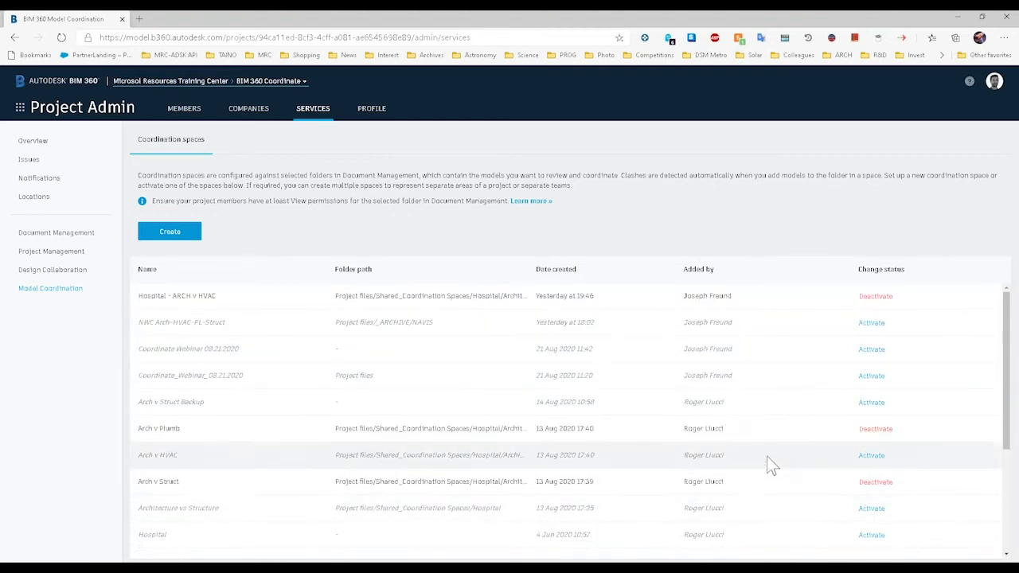
Create a coordination space named HVAC vs Structure, using the HVAC vs Structure folder under Shared_Coordination Spaces > Hospital as its coordination folder.
left_click(175, 240)
left_click(218, 238)
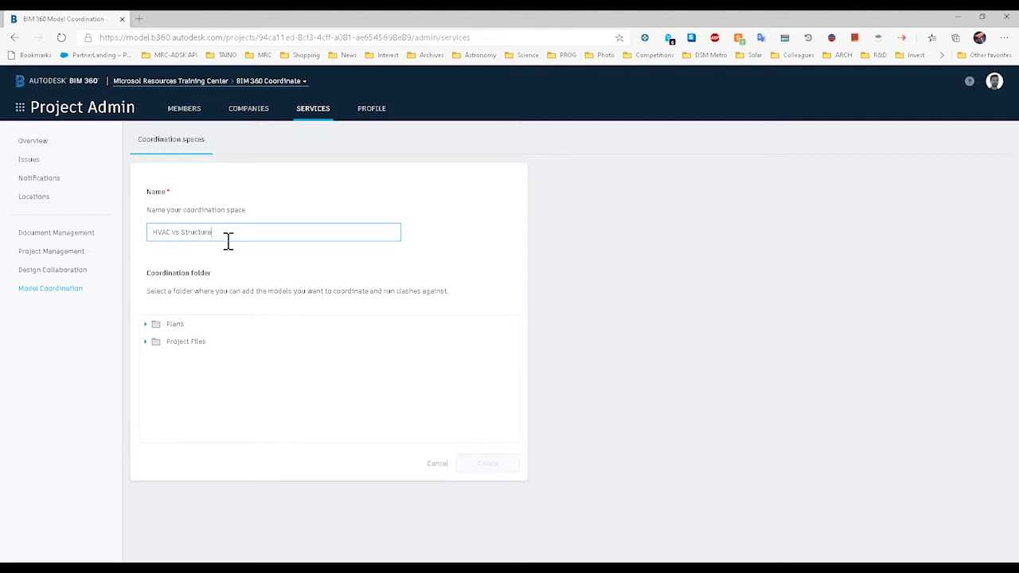
left_click(145, 342)
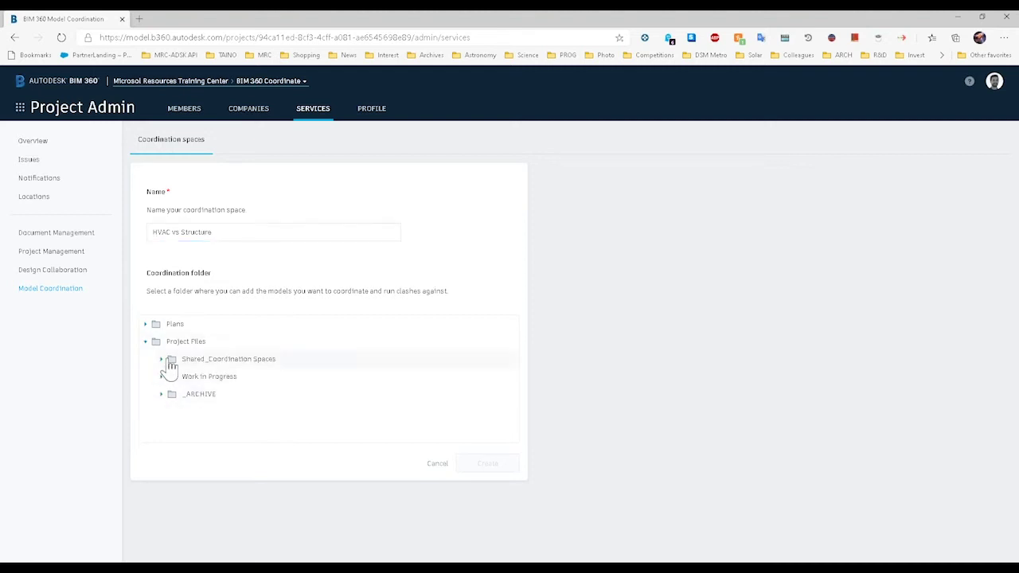
left_click(160, 359)
left_click(178, 377)
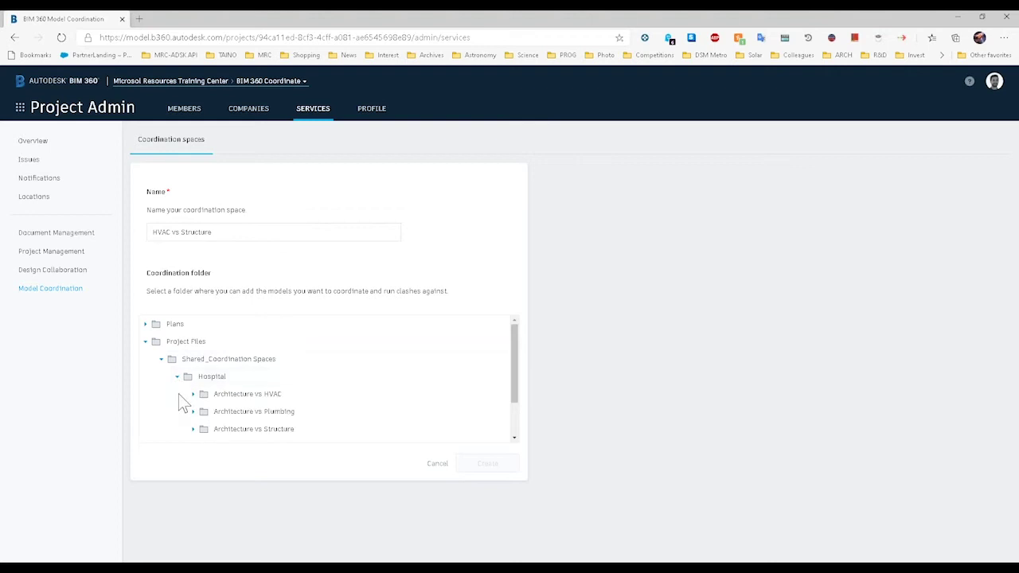
scroll(314, 407, "down", 2)
left_click(256, 411)
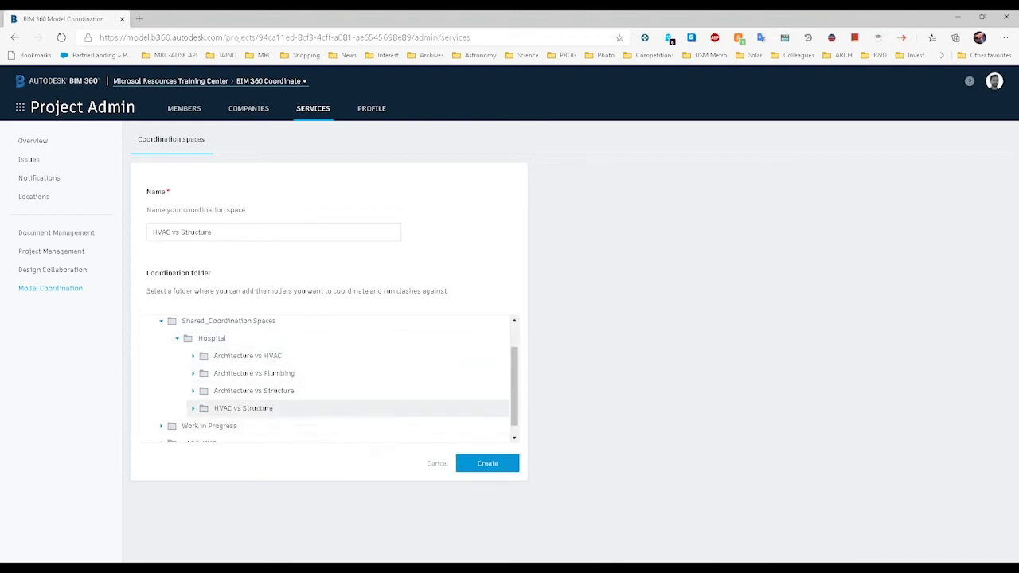
left_click(246, 412)
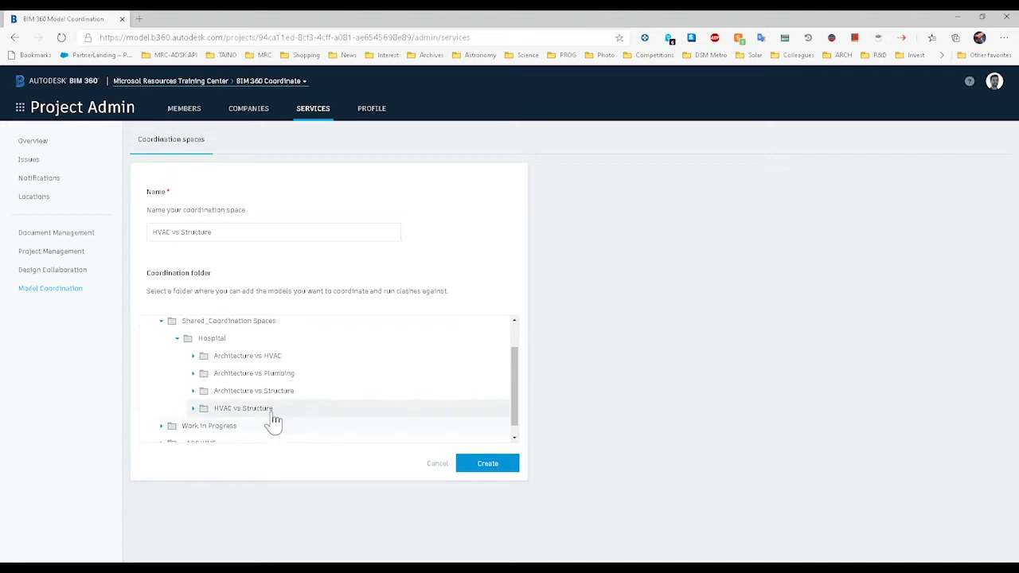
left_click(487, 464)
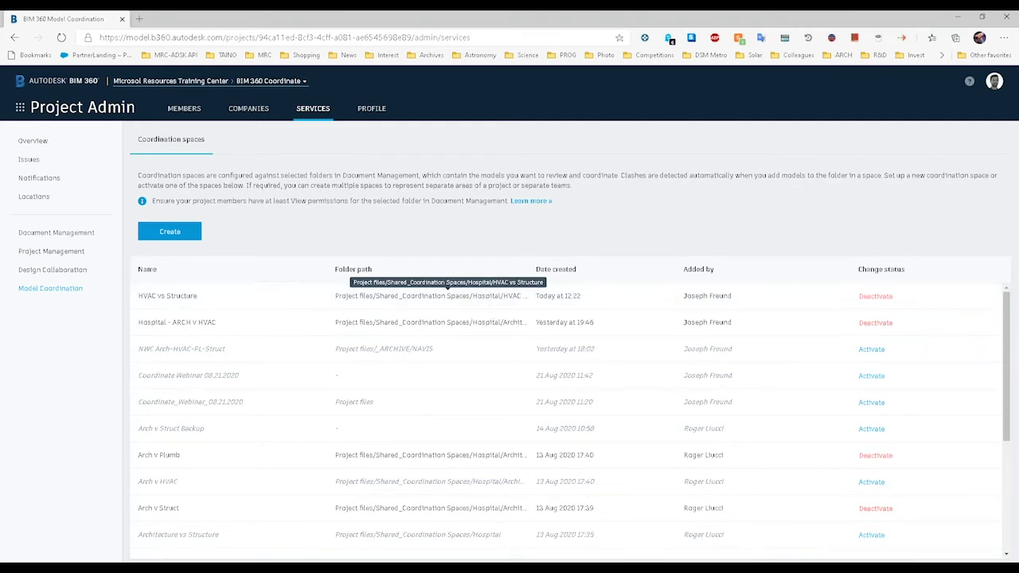
Switch Model Coordination to the HVAC vs Structure space and go from there to its folder in Document Management.
left_click(92, 109)
left_click(180, 221)
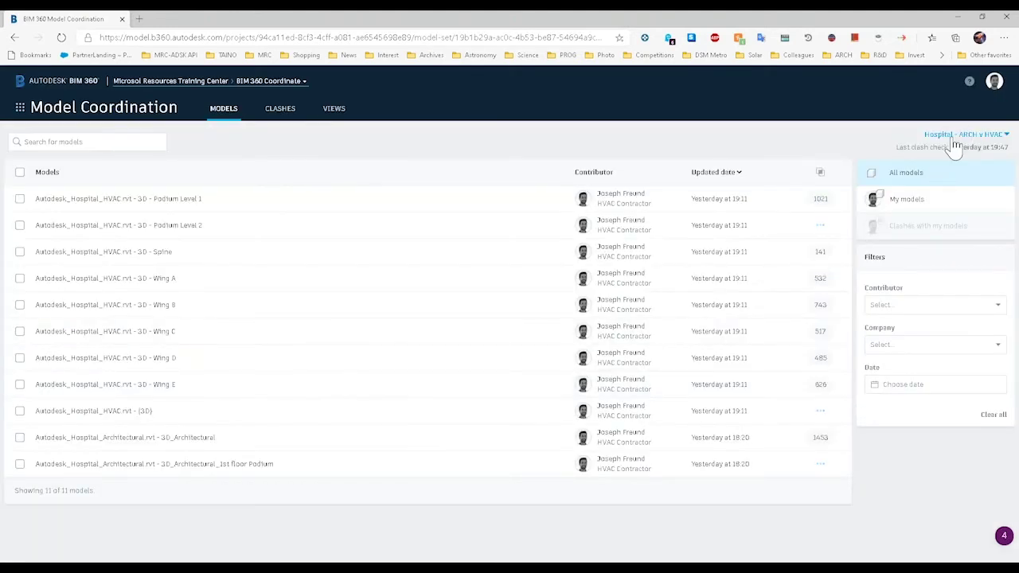
left_click(953, 136)
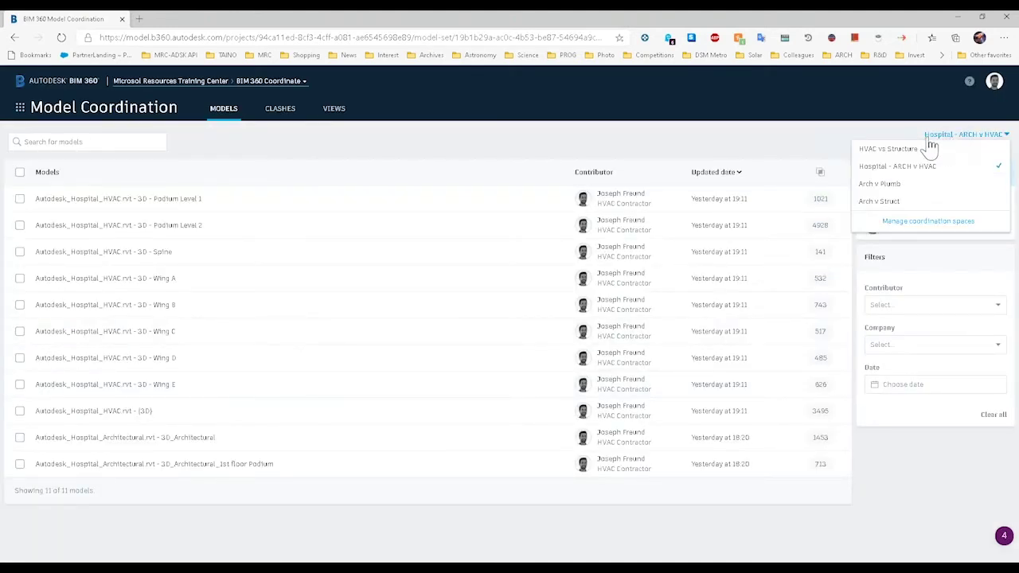
left_click(900, 151)
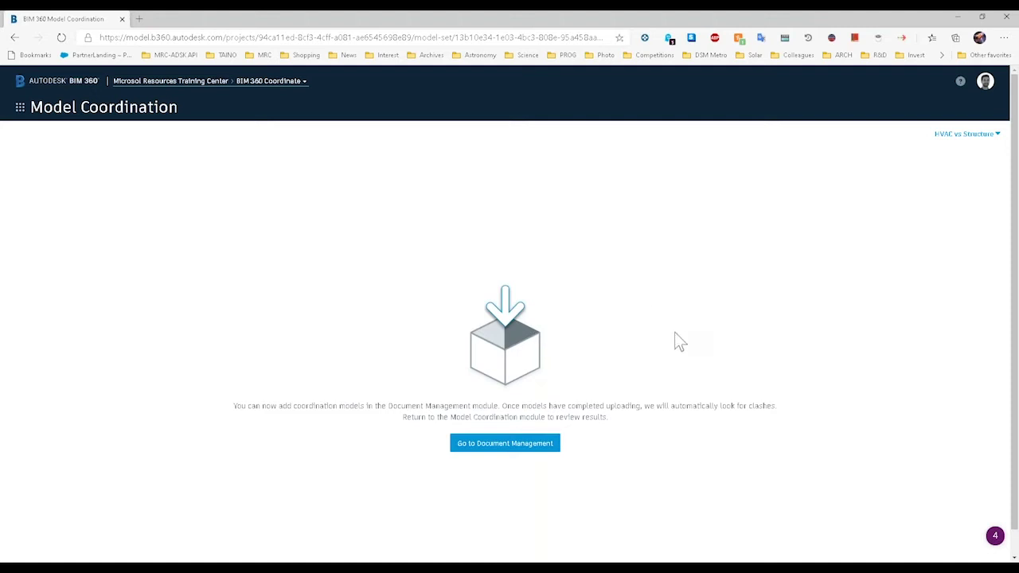
left_click(499, 451)
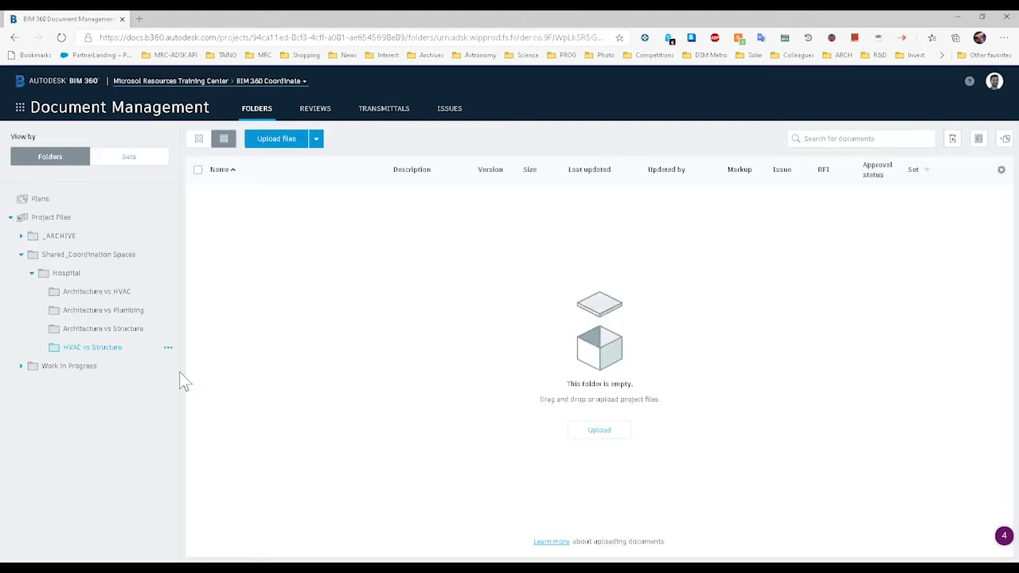
Copy Autodesk_Hospital_HVAC.rvt from Work in Progress > HVAC into the HVAC vs Structure folder under Shared_Coordination Spaces > Hospital.
left_click(22, 367)
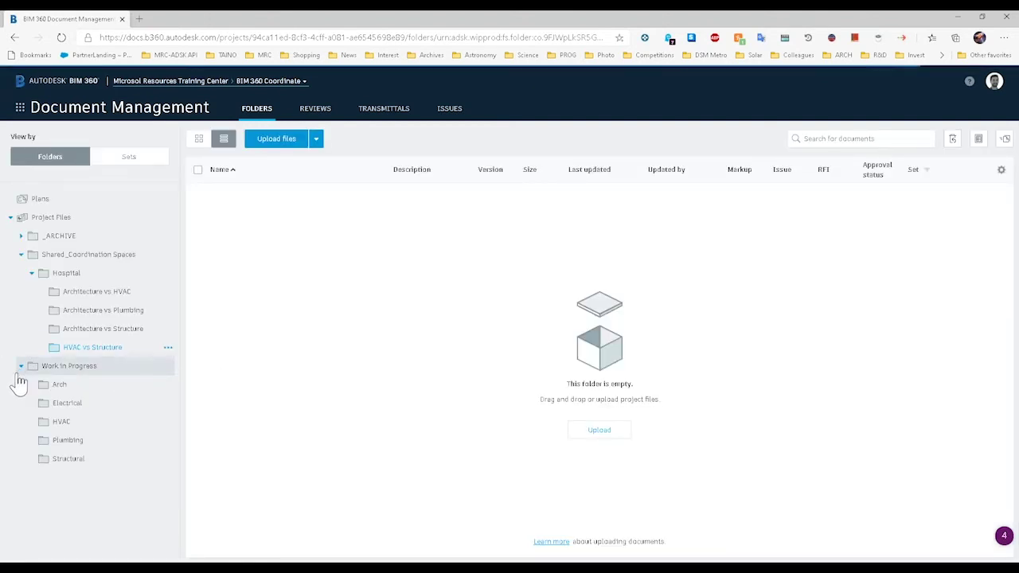
left_click(64, 423)
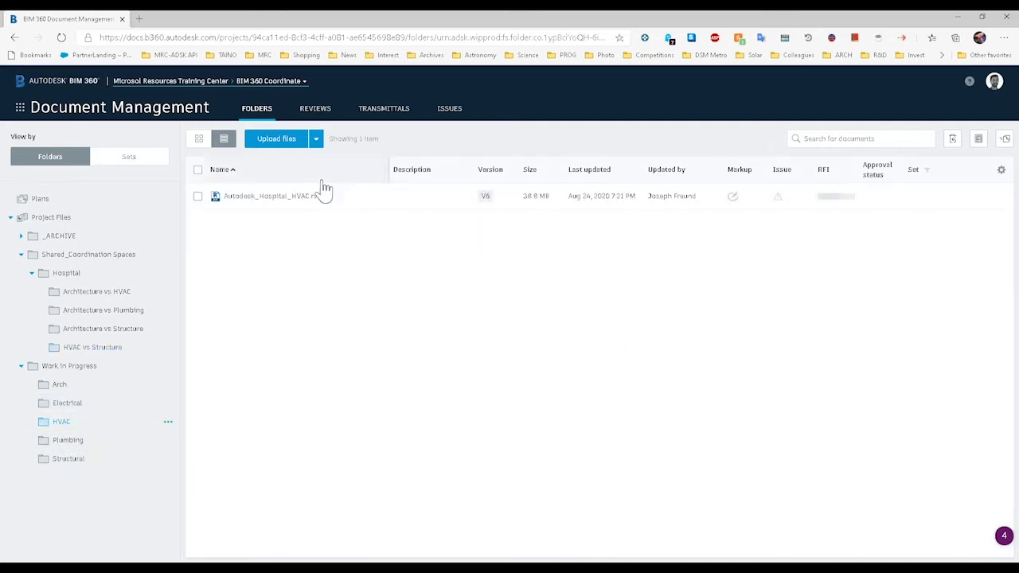
left_click(197, 197)
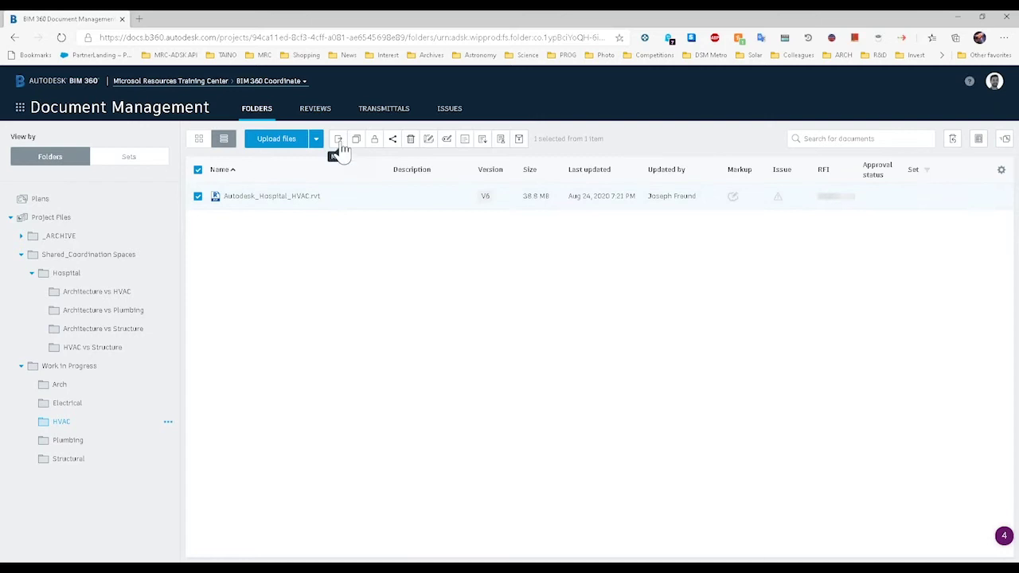
left_click(357, 140)
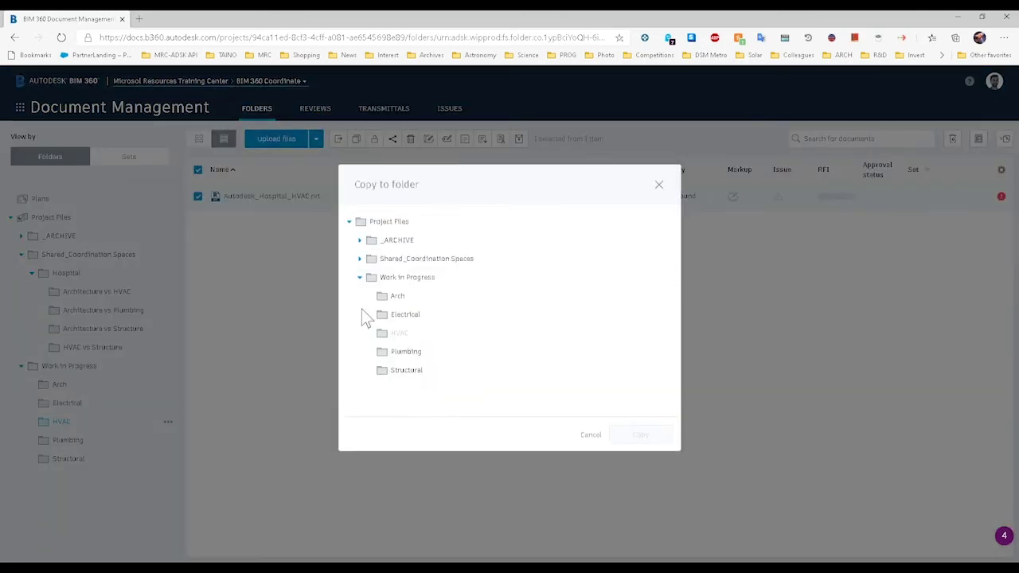
left_click(360, 259)
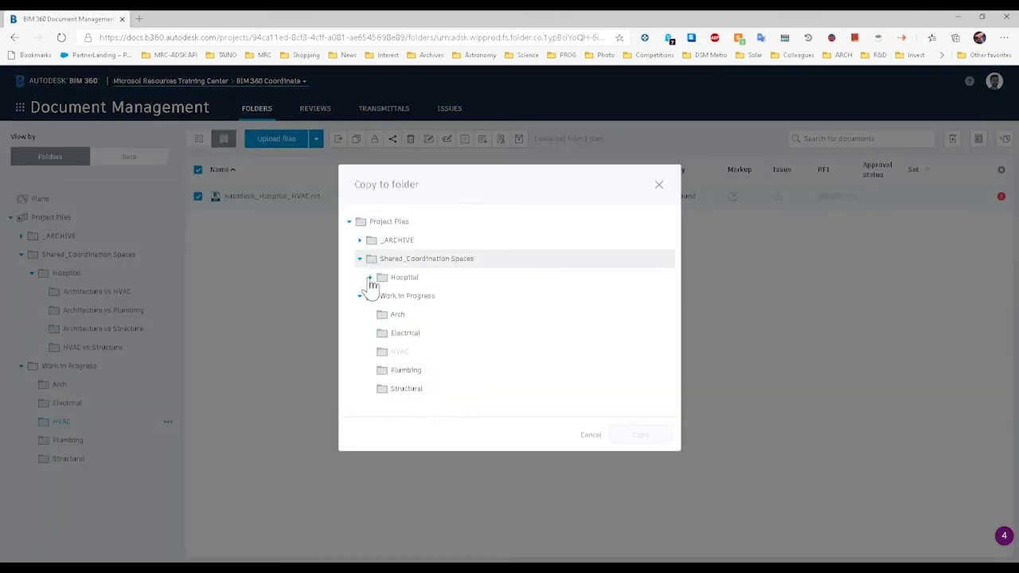
left_click(370, 276)
left_click(415, 353)
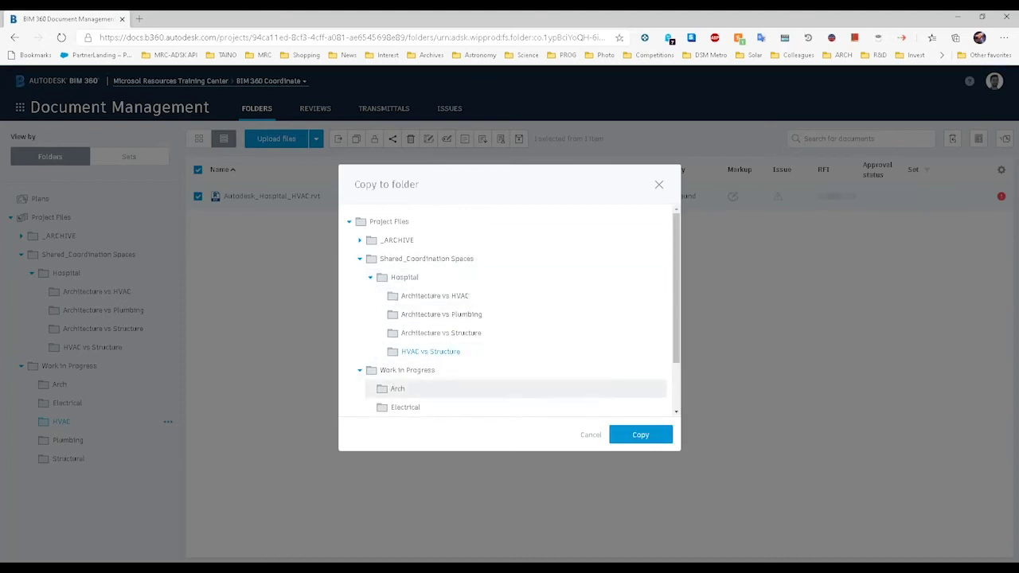
left_click(643, 436)
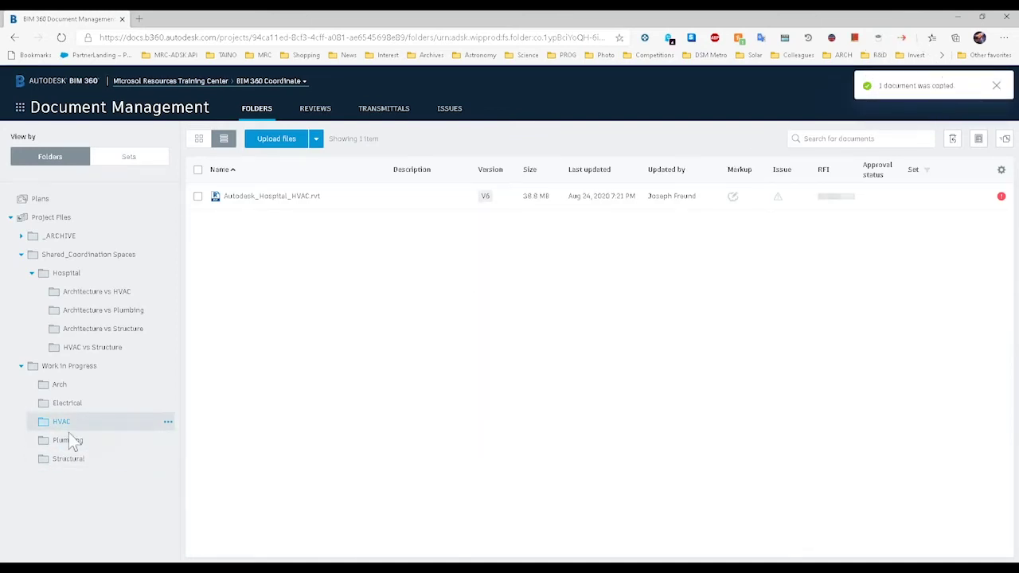
Copy Autodesk_Hospital_Structural.rvt from Work in Progress > Structural into the HVAC vs Structure folder and open that destination folder.
left_click(65, 460)
left_click(198, 196)
left_click(357, 141)
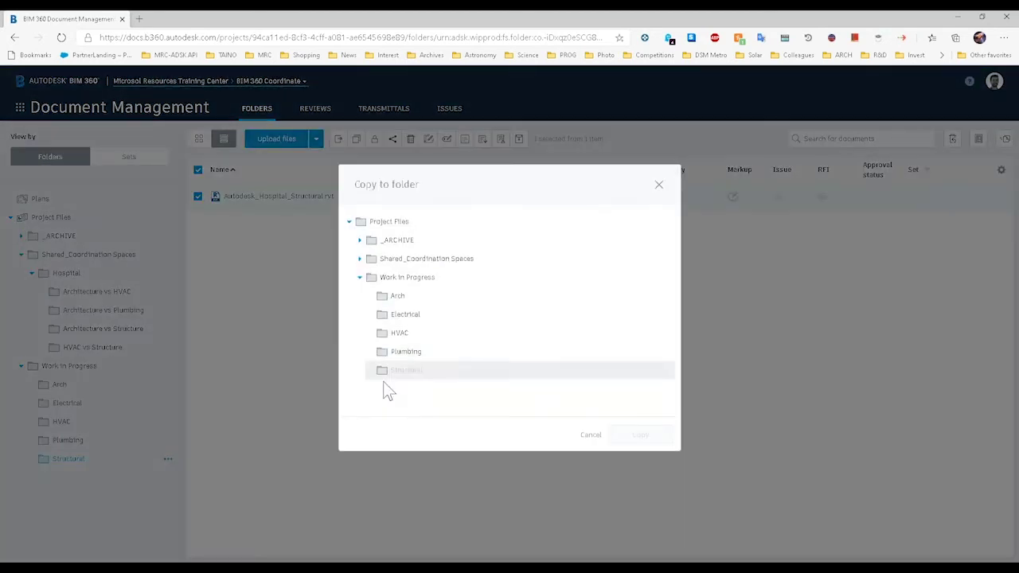
left_click(360, 260)
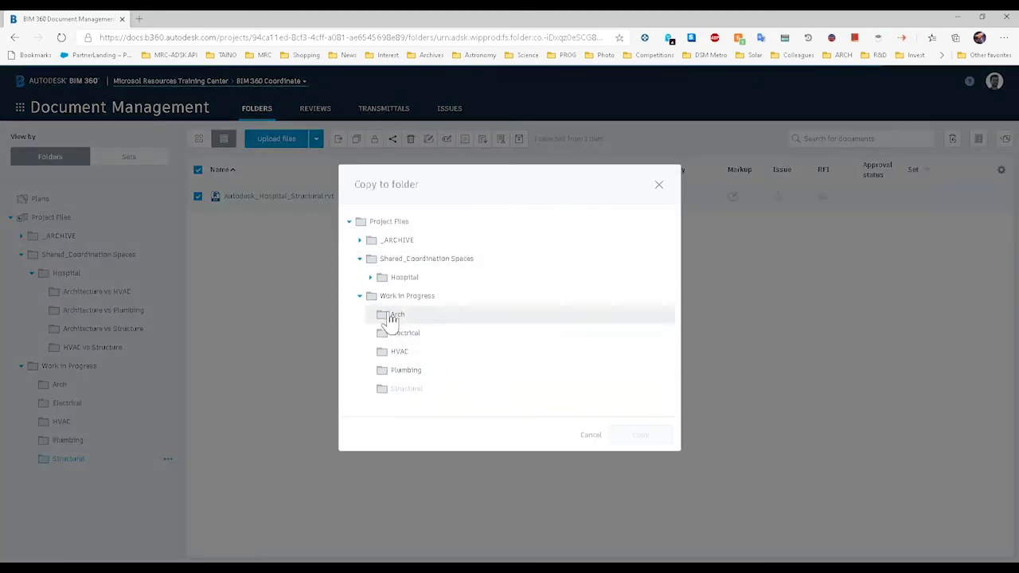
left_click(370, 277)
left_click(415, 354)
left_click(649, 436)
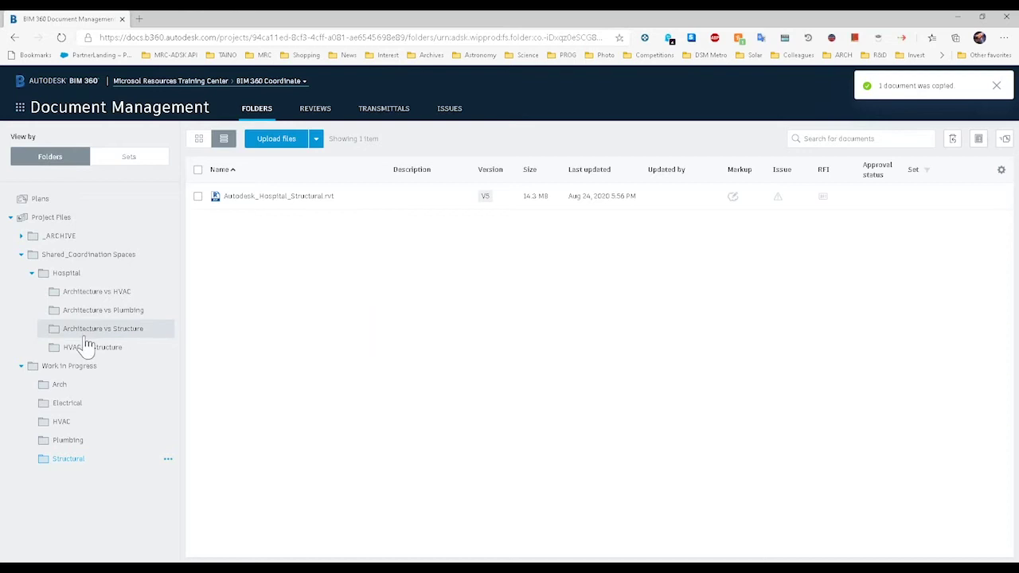
left_click(86, 347)
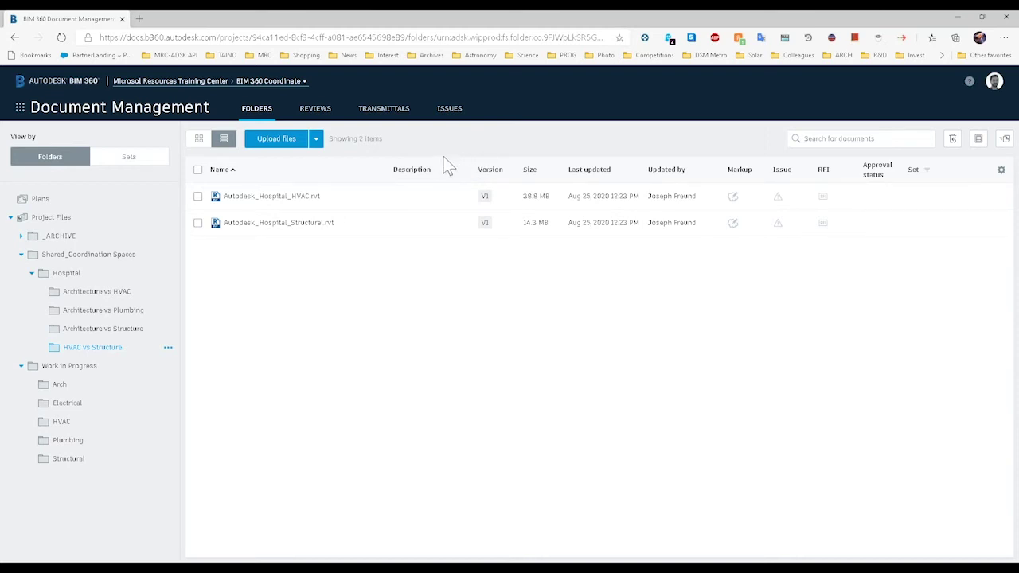
Switch to the Project Admin module and open the review workflow settings of the Document Management service.
left_click(107, 115)
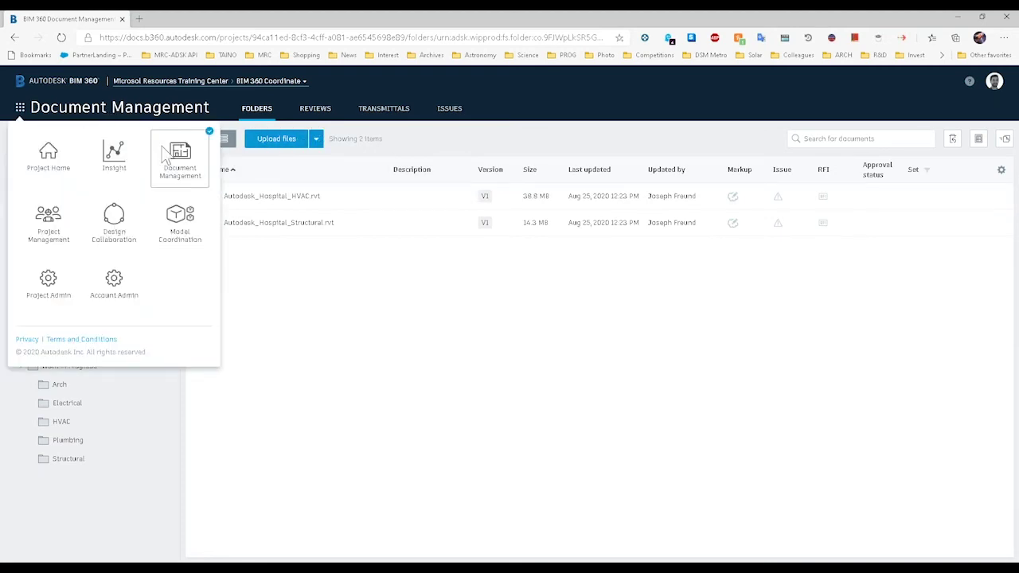
left_click(47, 288)
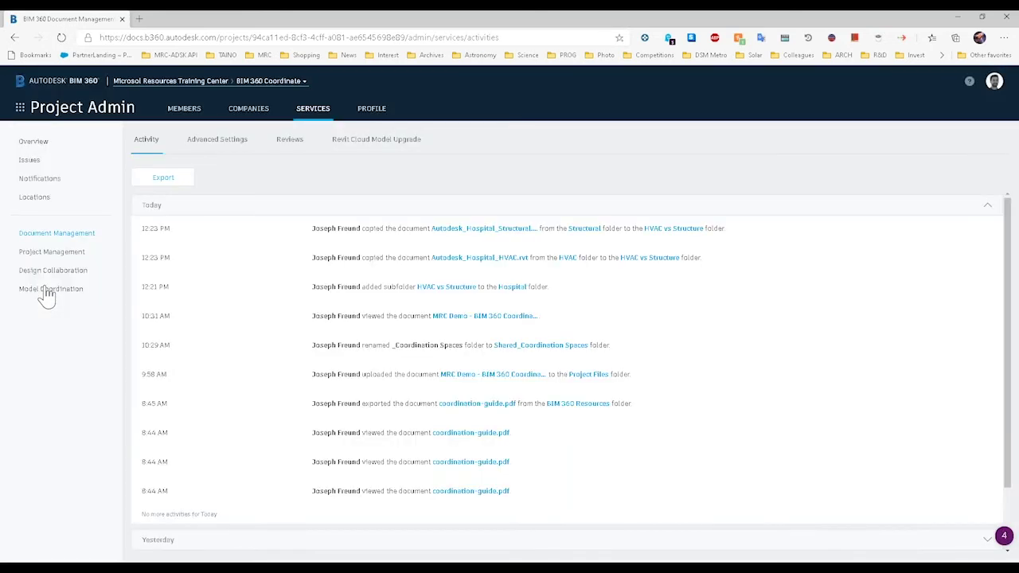
left_click(60, 233)
left_click(290, 140)
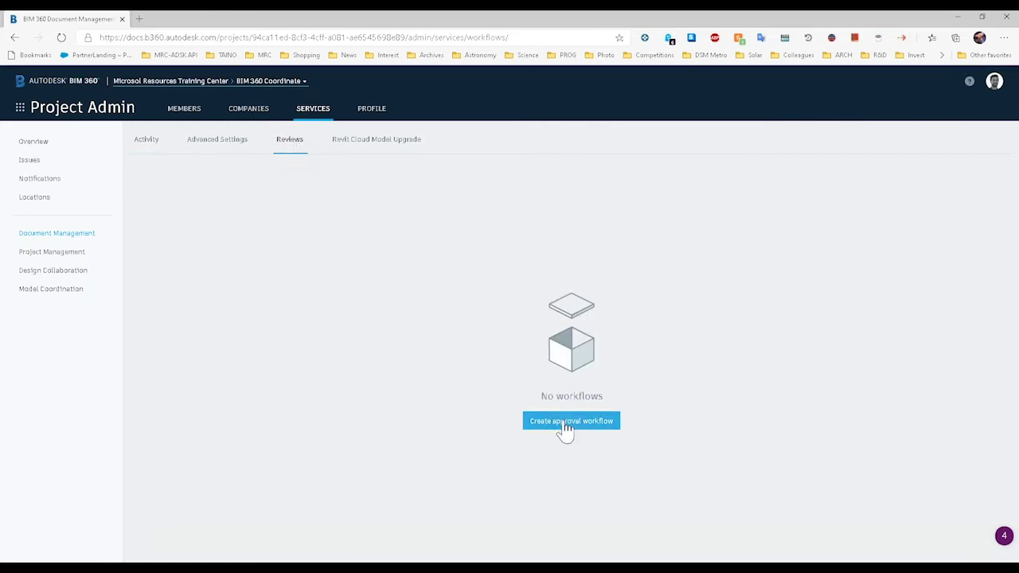
Start a new approval workflow based on the One Step Approval template.
left_click(565, 423)
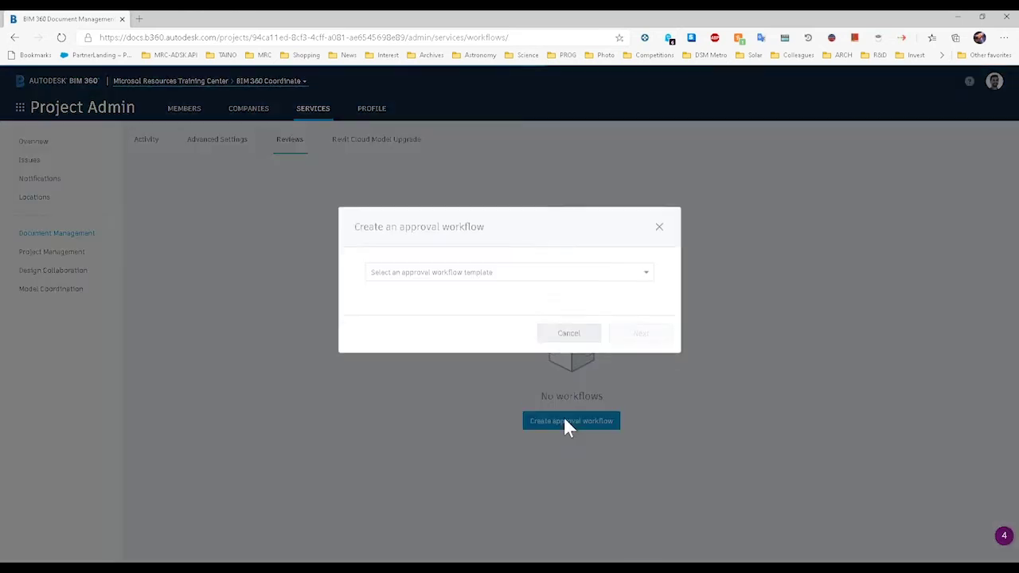
left_click(510, 285)
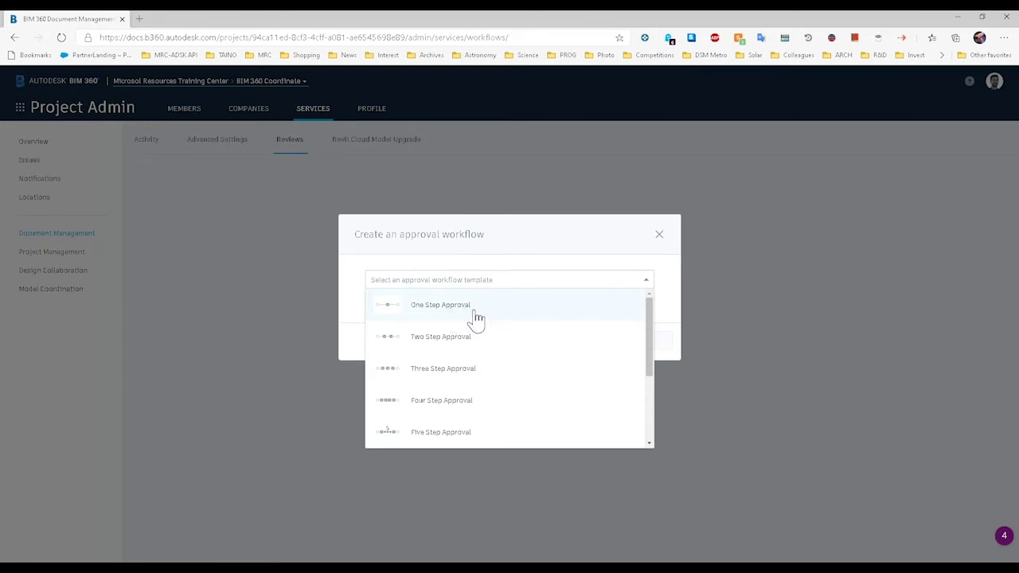
left_click(471, 310)
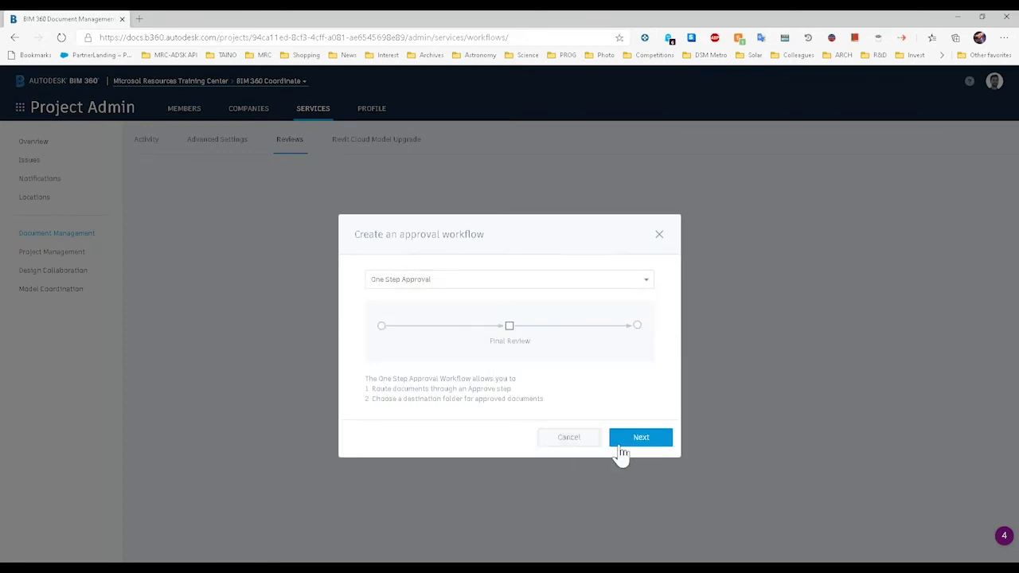
left_click(641, 438)
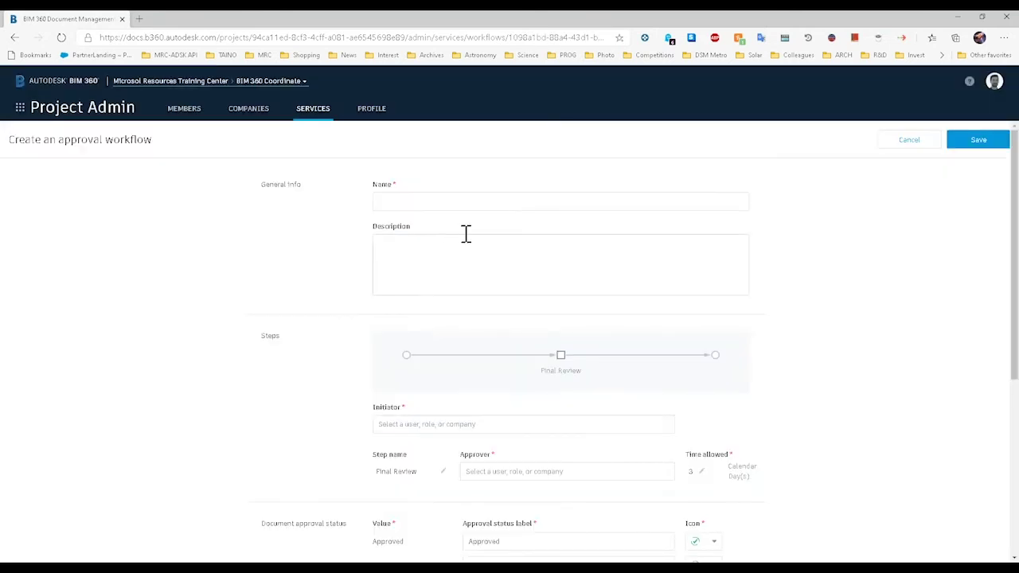
Name the workflow Test Approval Workflow and describe it as "Copy Model into Coordination Space folder".
left_click(490, 203)
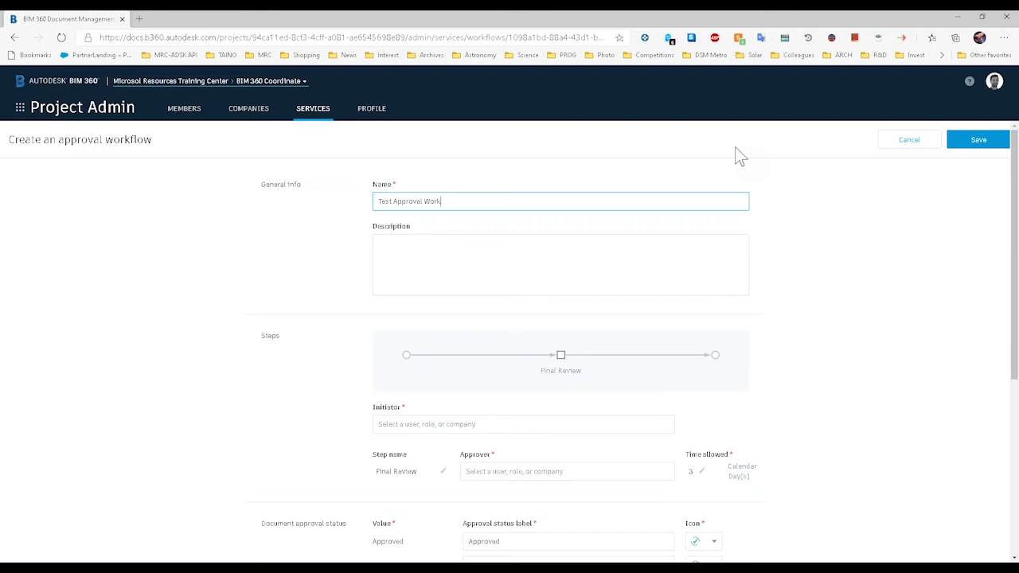
key("Tab")
type("T")
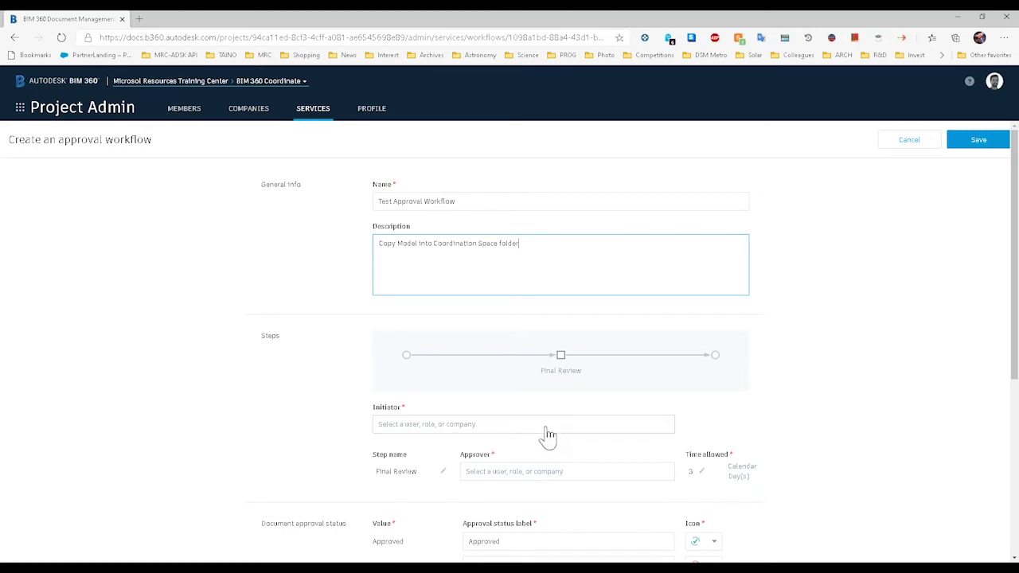
Assign the same project member as the workflow's initiator and as the approver of the Final Review step.
left_click(530, 435)
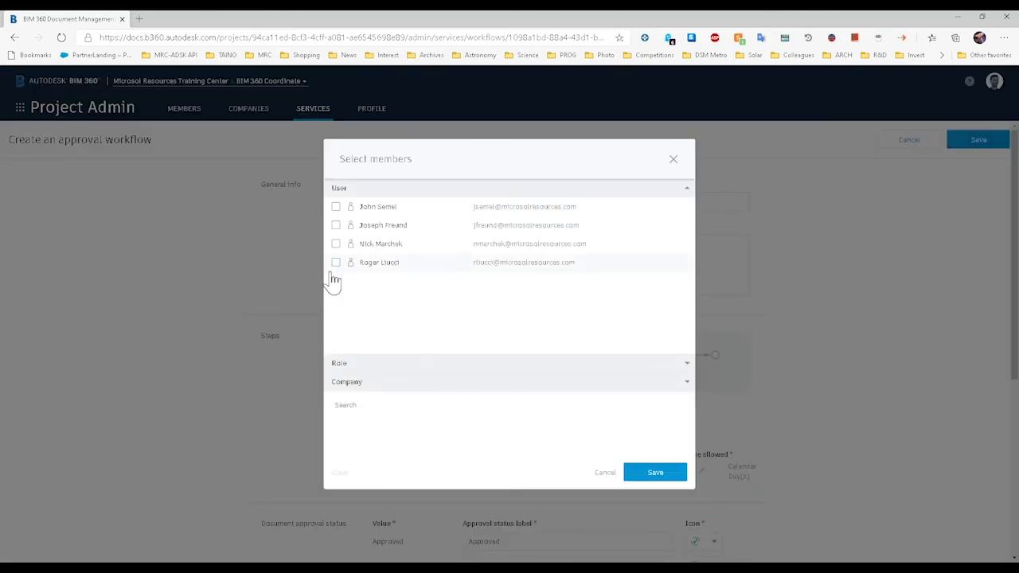
left_click(335, 225)
left_click(670, 479)
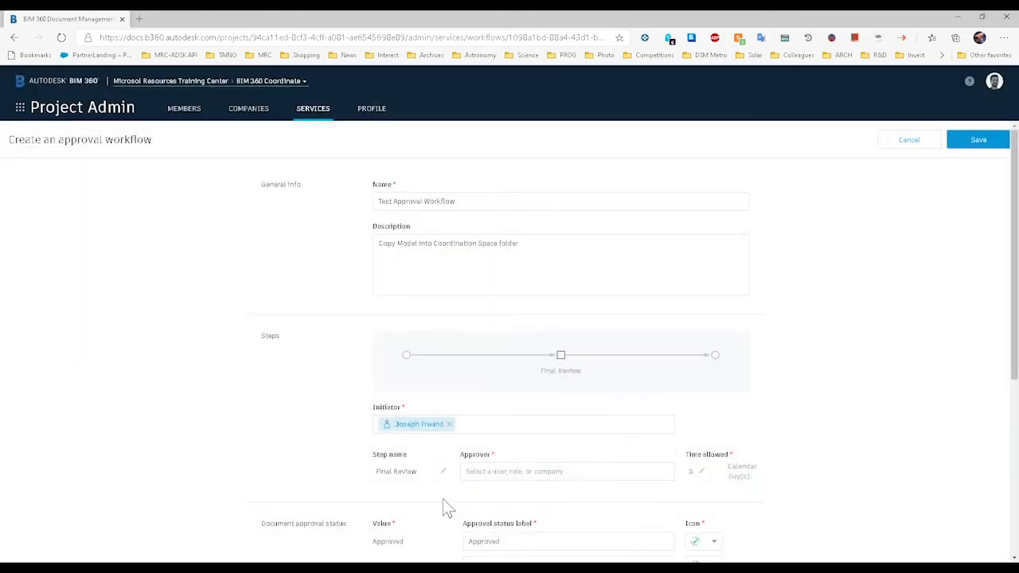
left_click(509, 473)
left_click(336, 225)
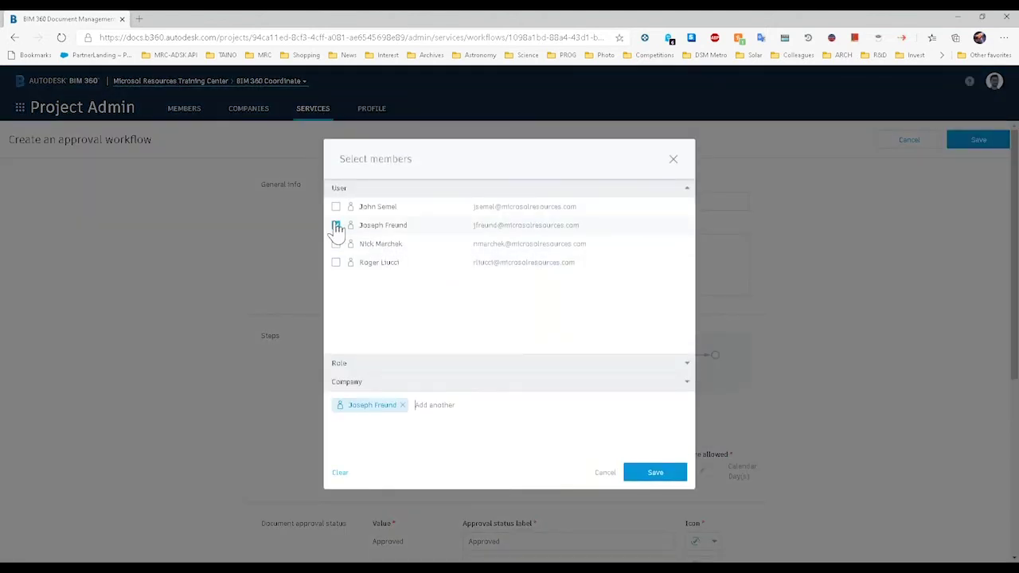
left_click(672, 474)
Have approved documents copied to Project Files/Shared_Coordination Spaces/Hospital and allow the initiator to change the copy location.
scroll(808, 338, "down", 3)
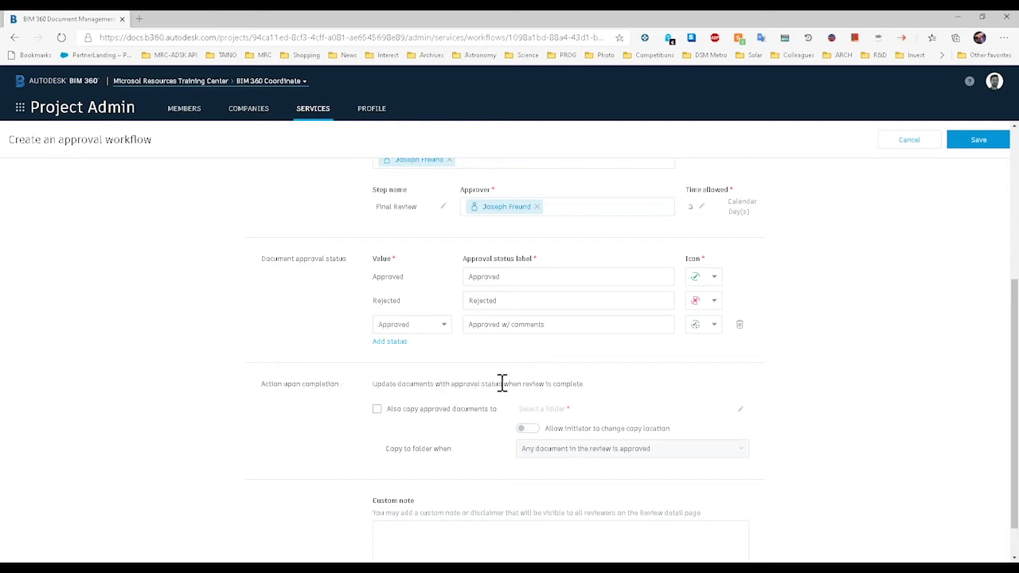
left_click(377, 411)
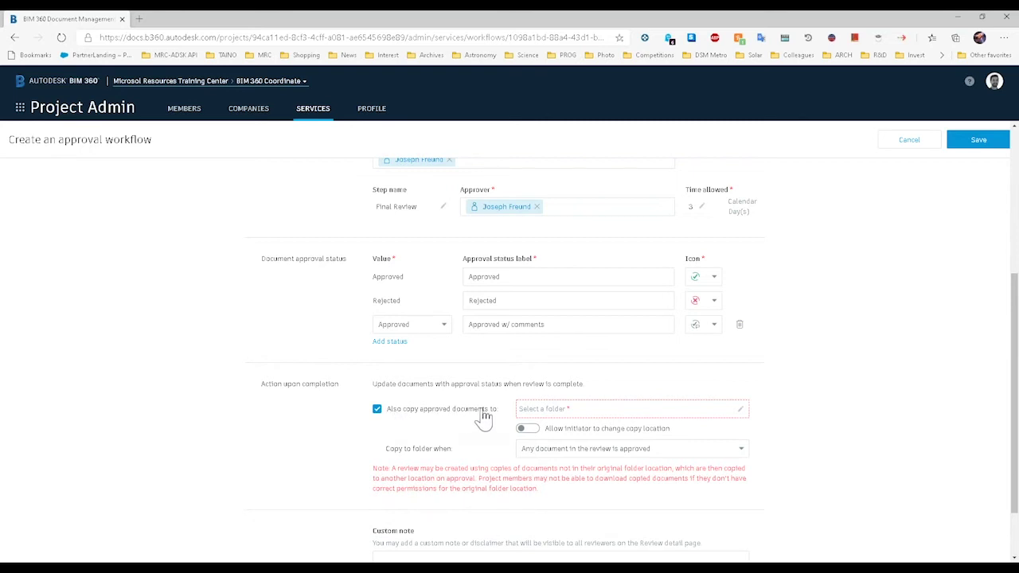
left_click(563, 411)
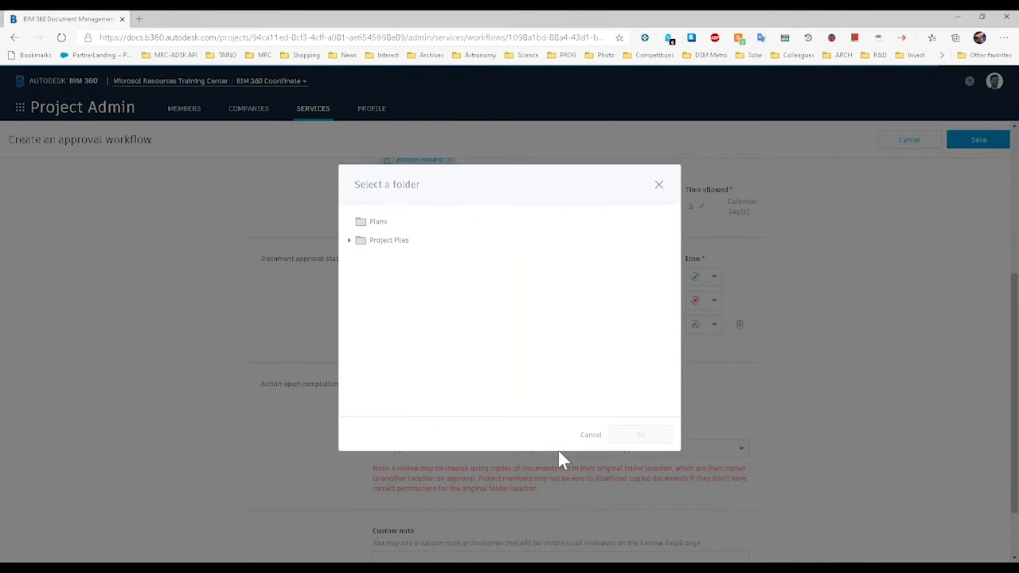
left_click(350, 241)
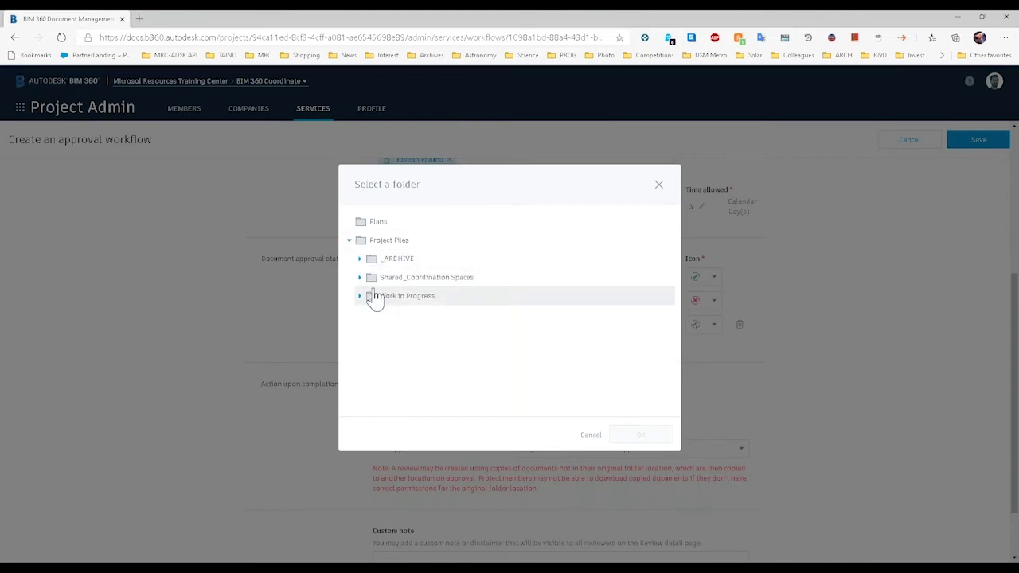
left_click(359, 277)
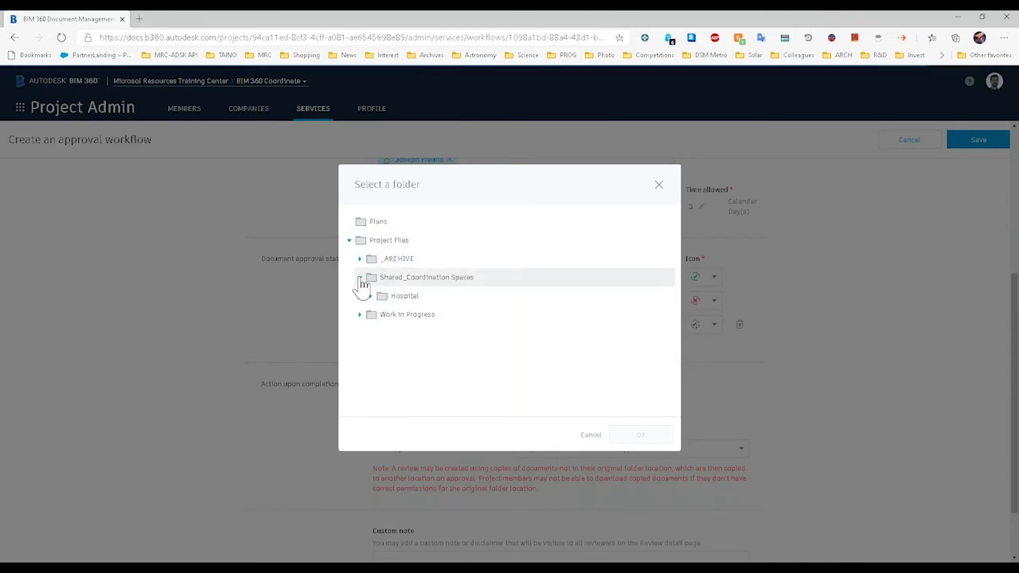
left_click(370, 296)
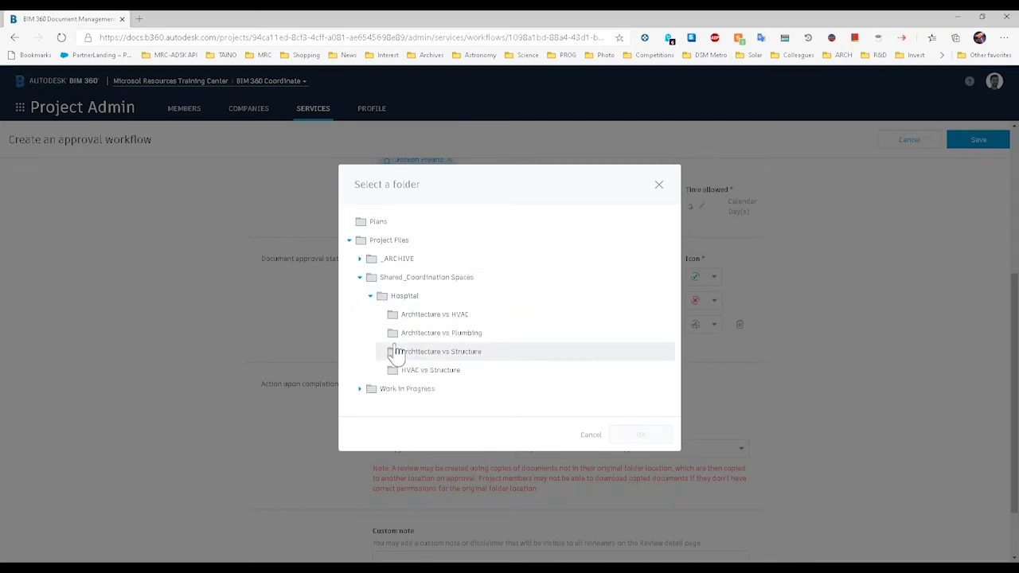
left_click(417, 377)
left_click(398, 297)
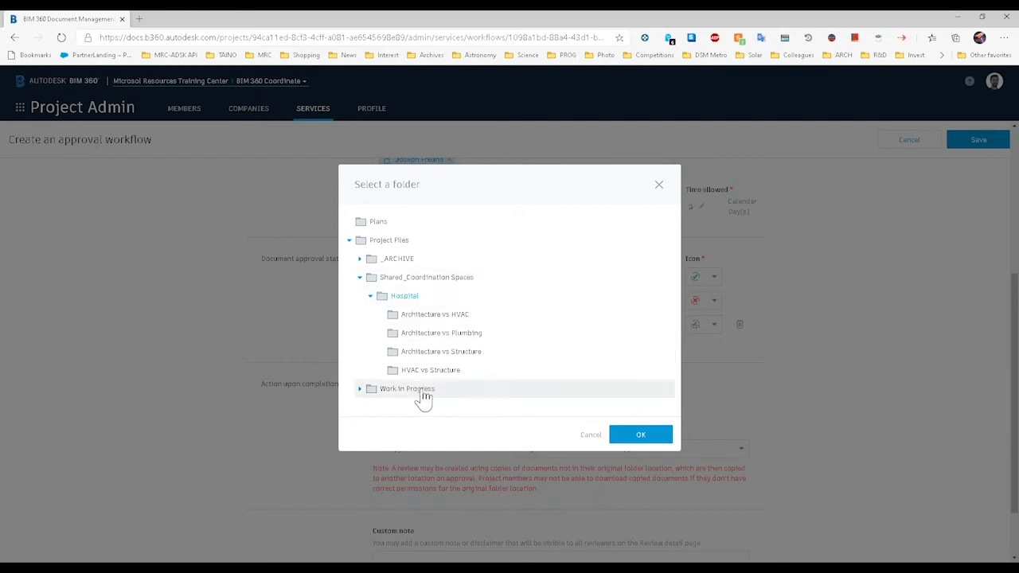
left_click(643, 436)
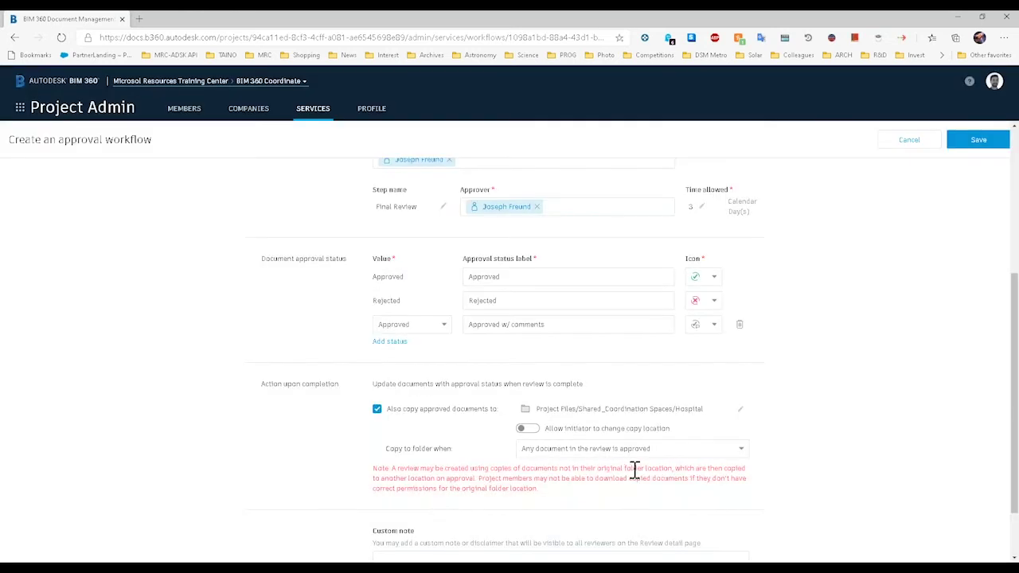
left_click(525, 433)
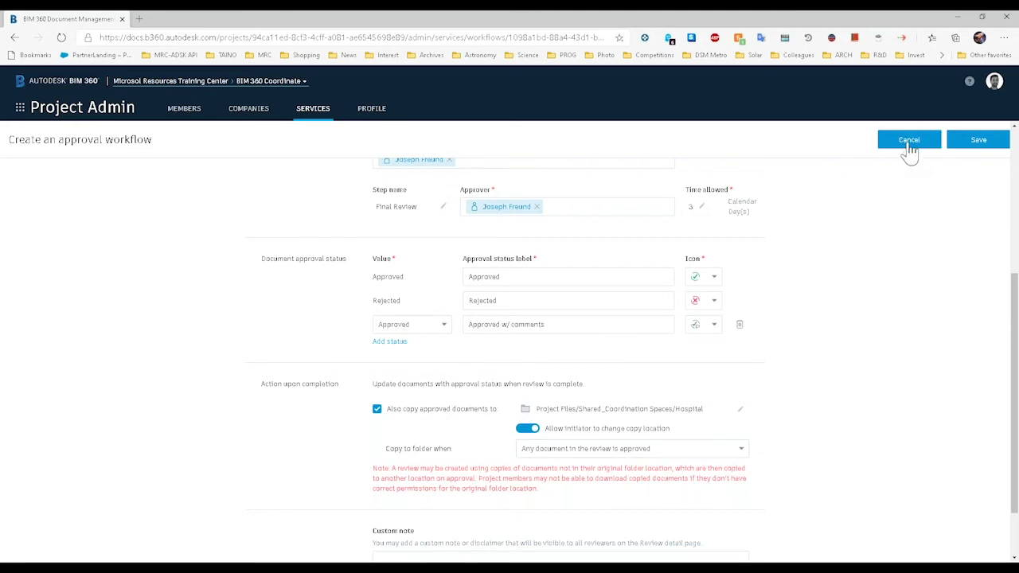
Look over the approval workflow form from its name to the custom note, and discard it without saving.
scroll(828, 381, "up", 4)
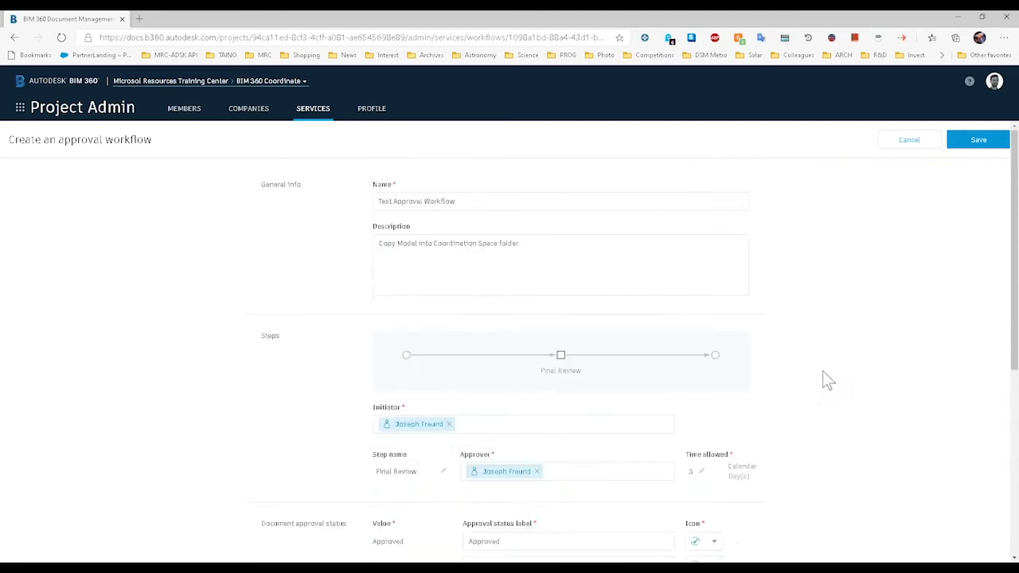
scroll(833, 360, "down", 4)
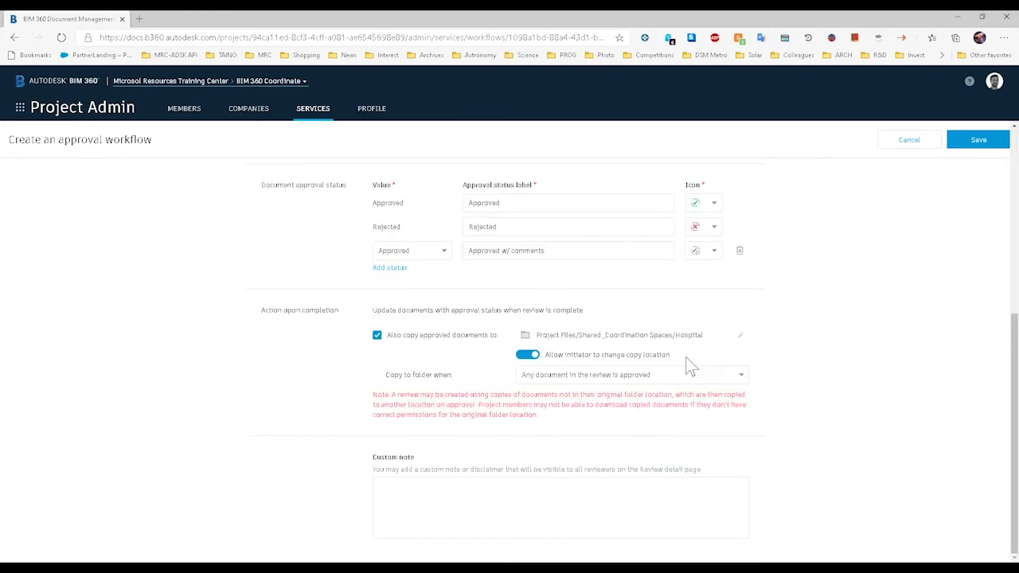
left_click(907, 141)
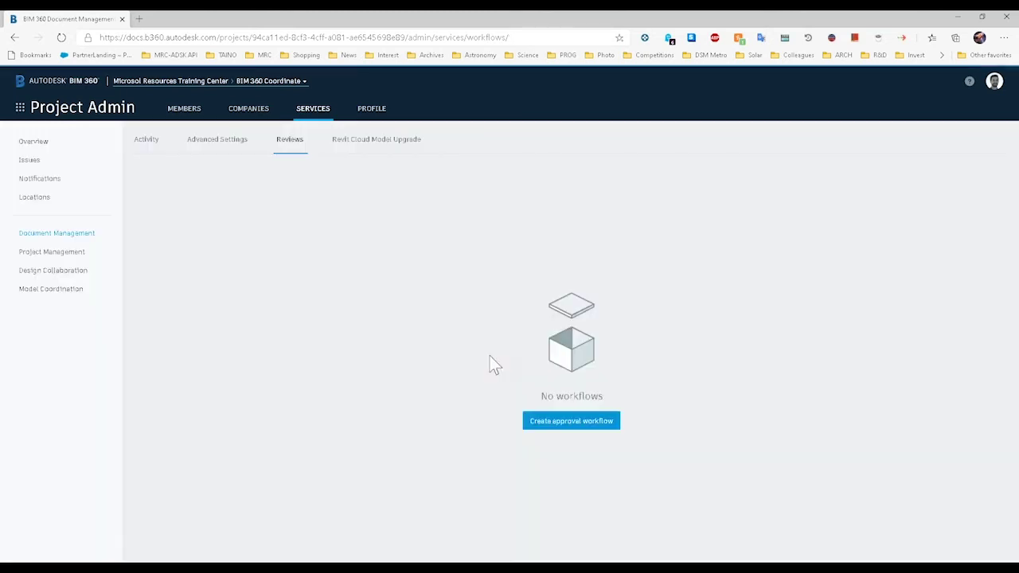
Open Document Management and view the contents of the HVAC vs Structure folder under Shared_Coordination Spaces/Hospital.
left_click(102, 111)
left_click(178, 153)
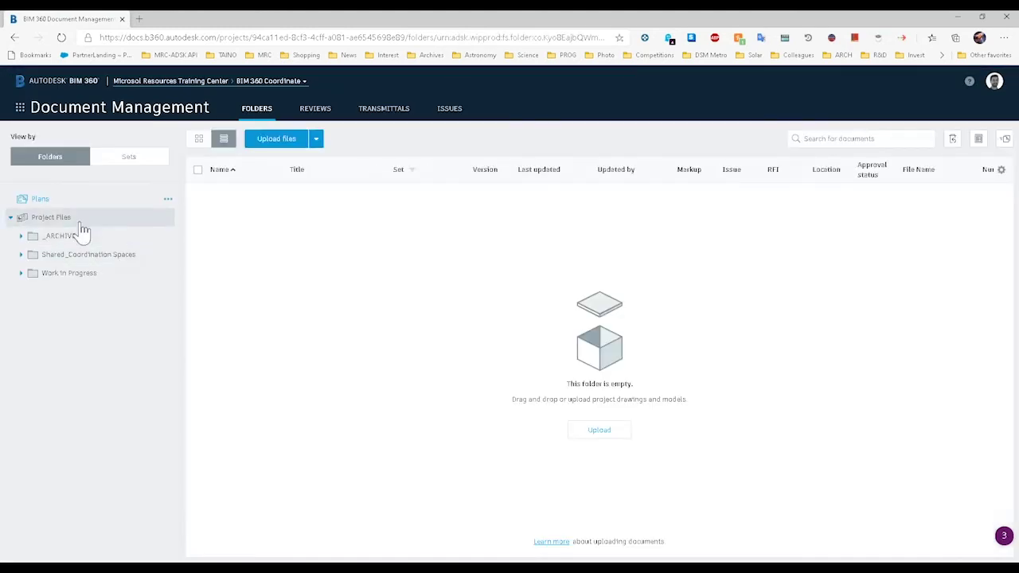
left_click(21, 254)
left_click(31, 273)
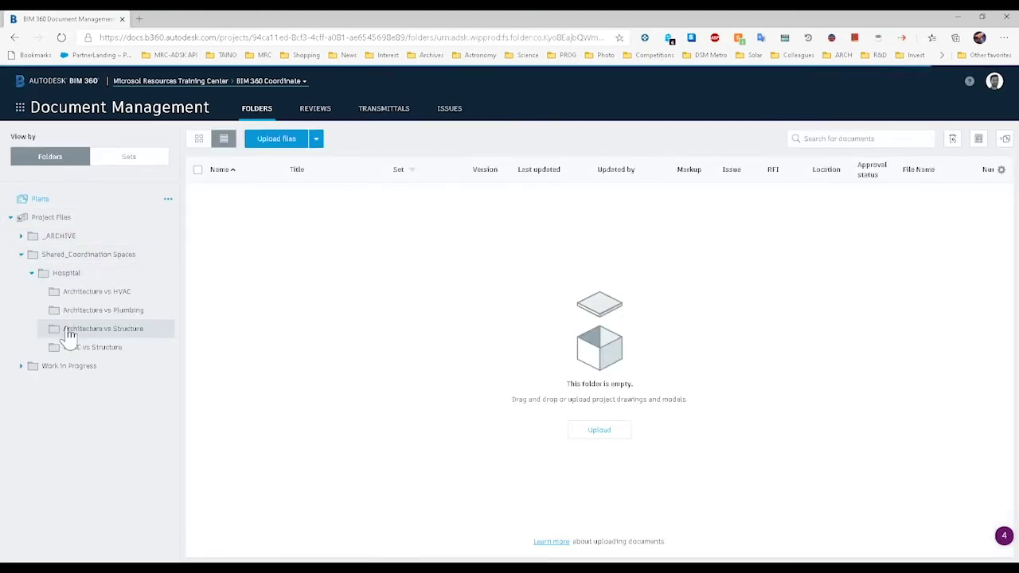
left_click(79, 347)
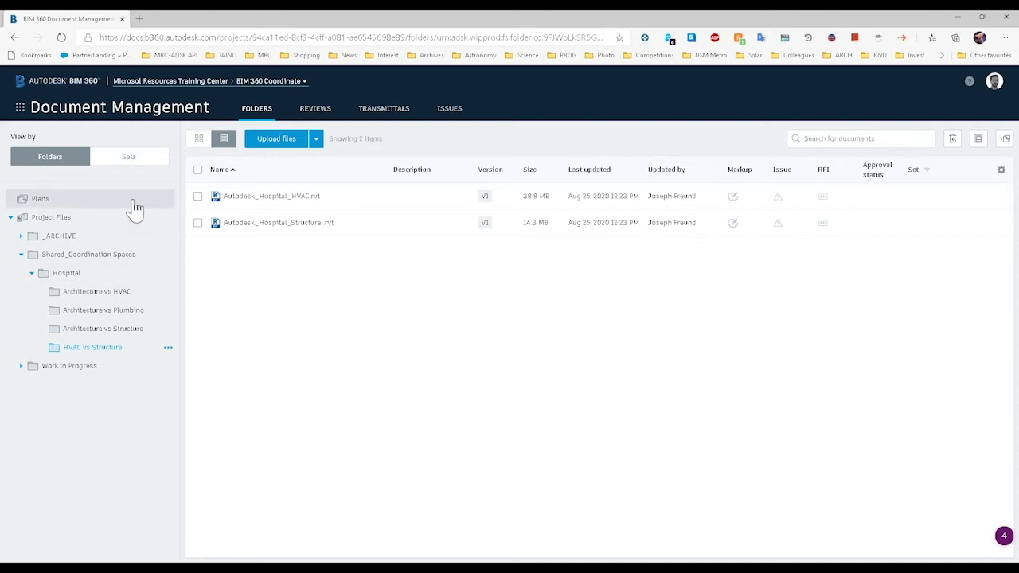
Go to Model Coordination and open the Hospital - ARCH v HVAC coordination space.
left_click(151, 115)
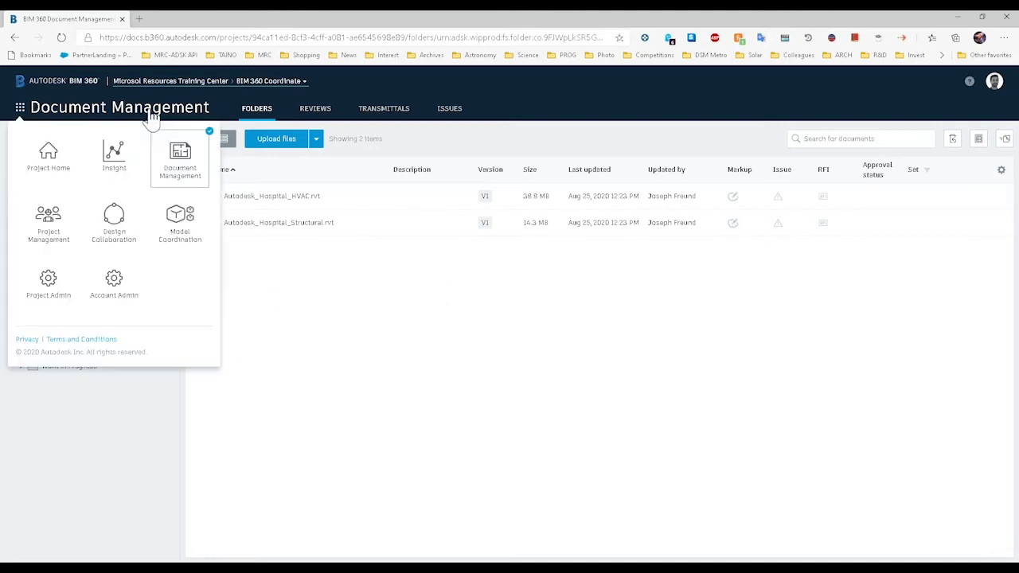
left_click(180, 228)
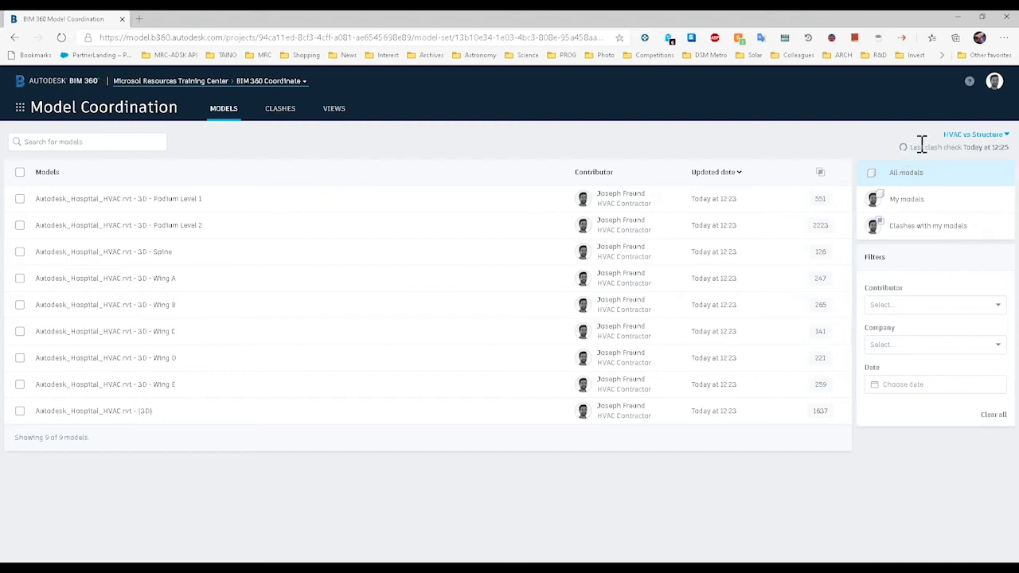
left_click(973, 137)
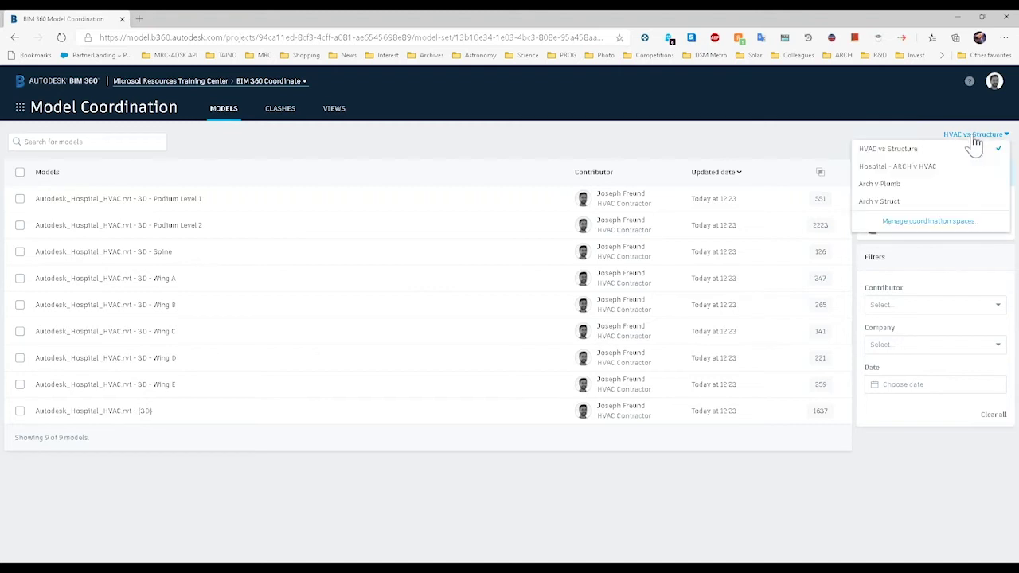
left_click(928, 167)
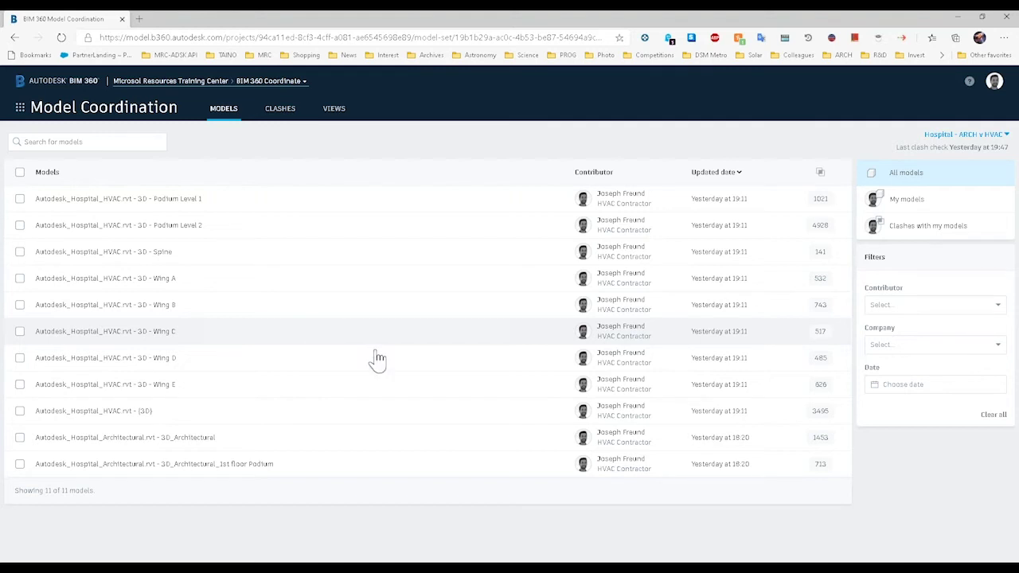
Switch to Revit and review the views and sheets in the architectural model's publish settings, closing them without saving.
mouse_move(555, 553)
left_click(573, 530)
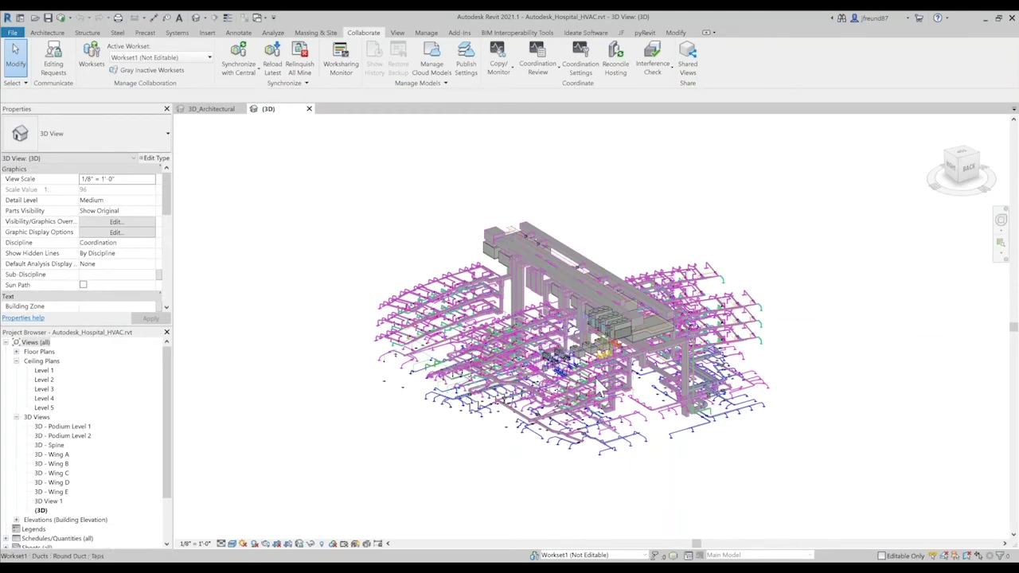
left_click(213, 111)
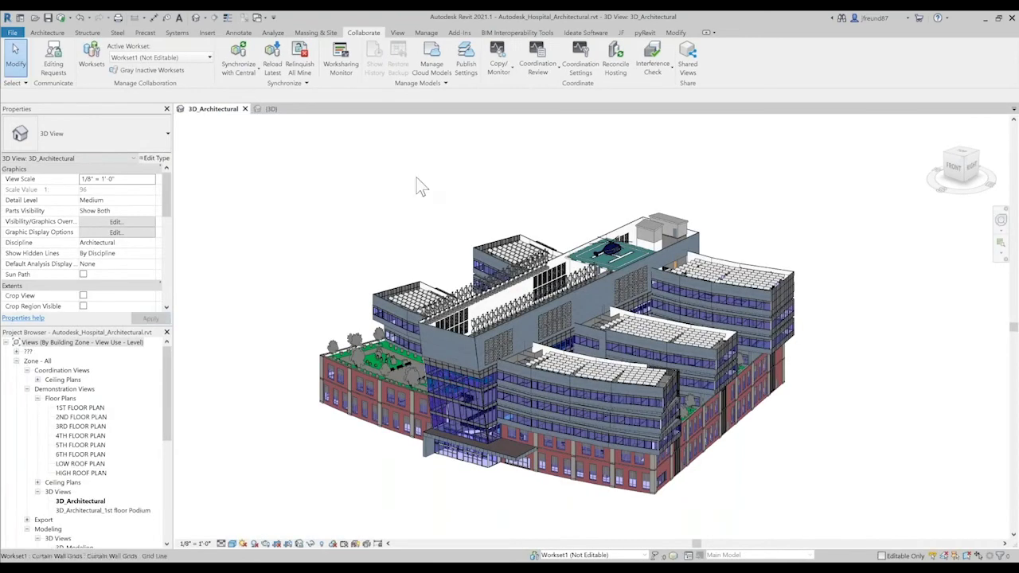
left_click(466, 65)
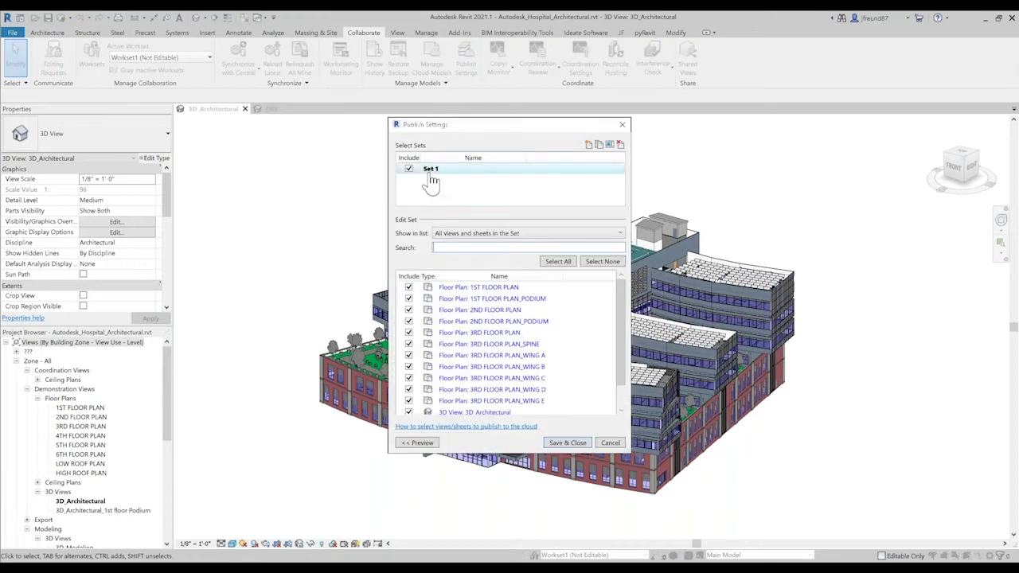
scroll(461, 383, "down", 1)
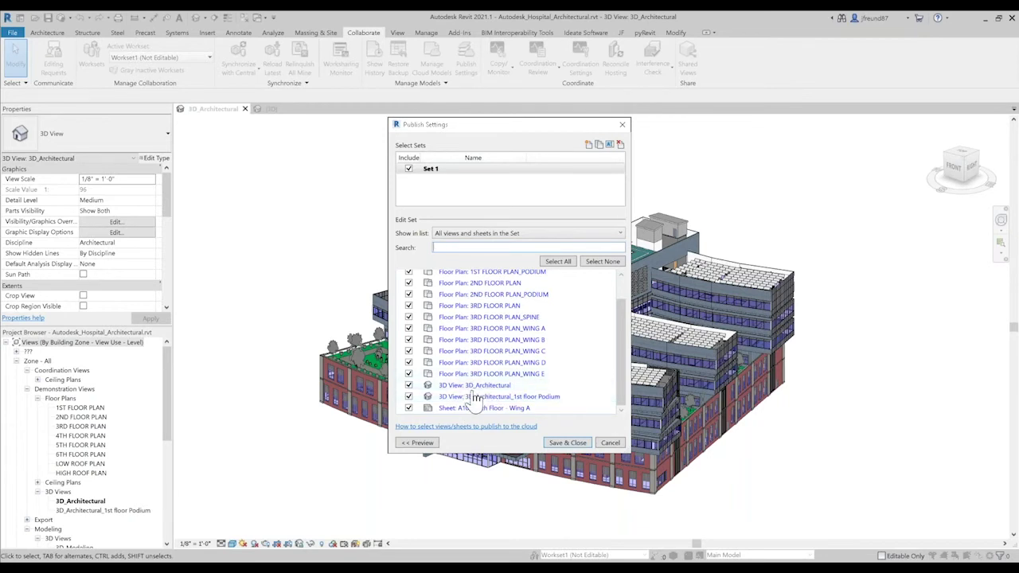
left_click(610, 443)
Review the views and sheets in the HVAC model's publish settings, closing them without saving.
left_click(280, 110)
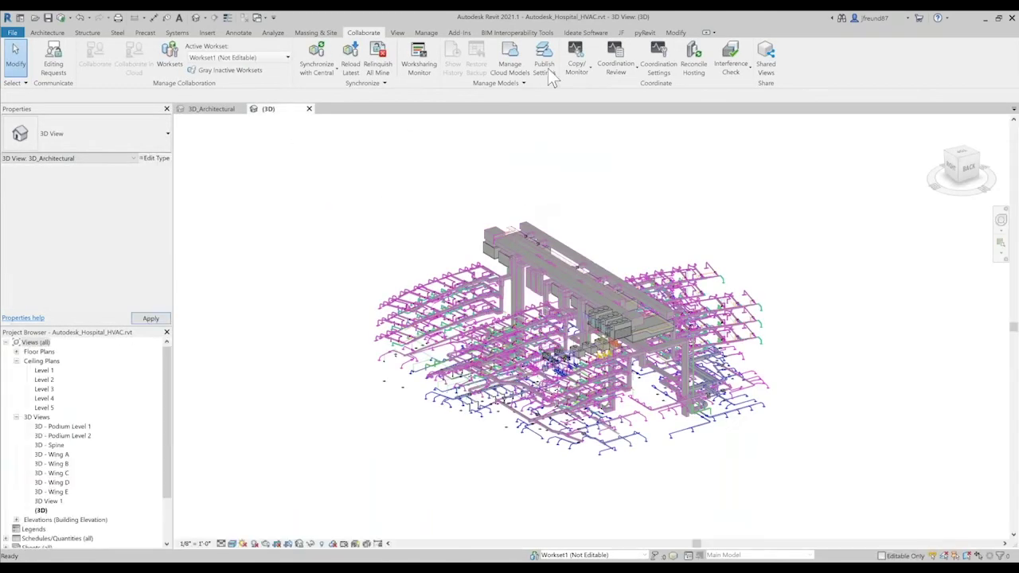
left_click(549, 69)
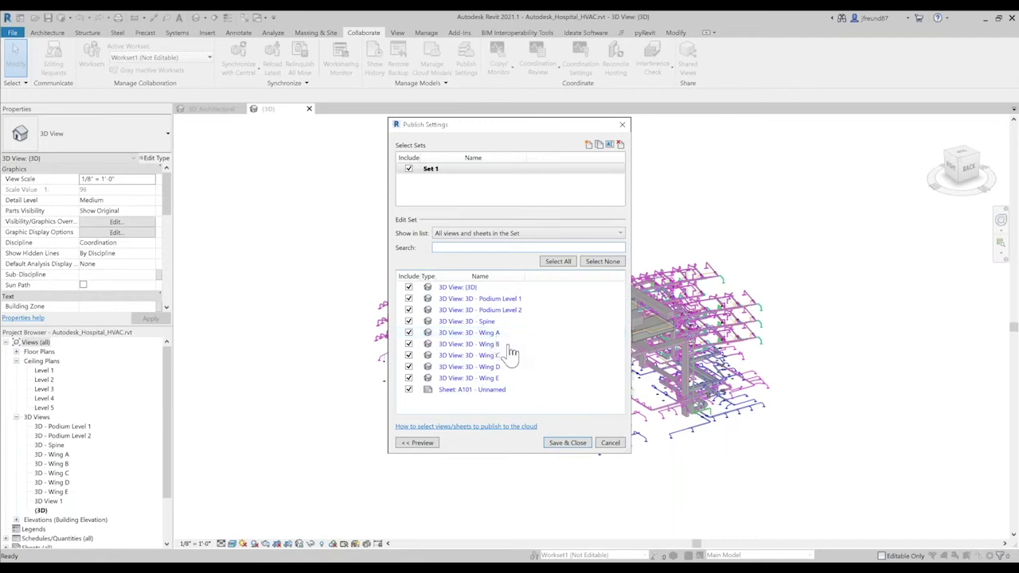
left_click(611, 443)
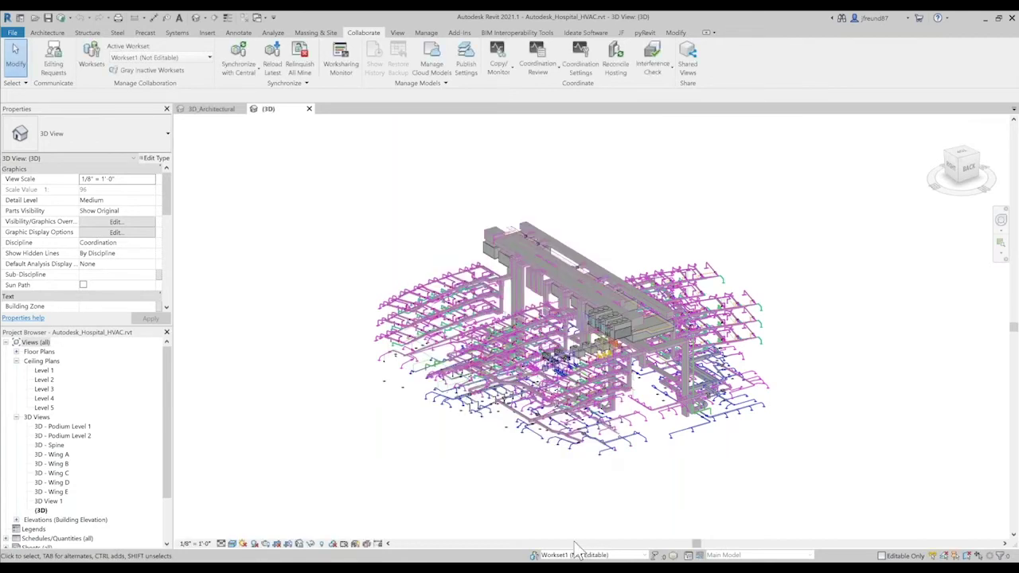
Return to BIM 360 in the browser and check the My models, contributor and company filters, leaving all models listed.
key("alt+Tab")
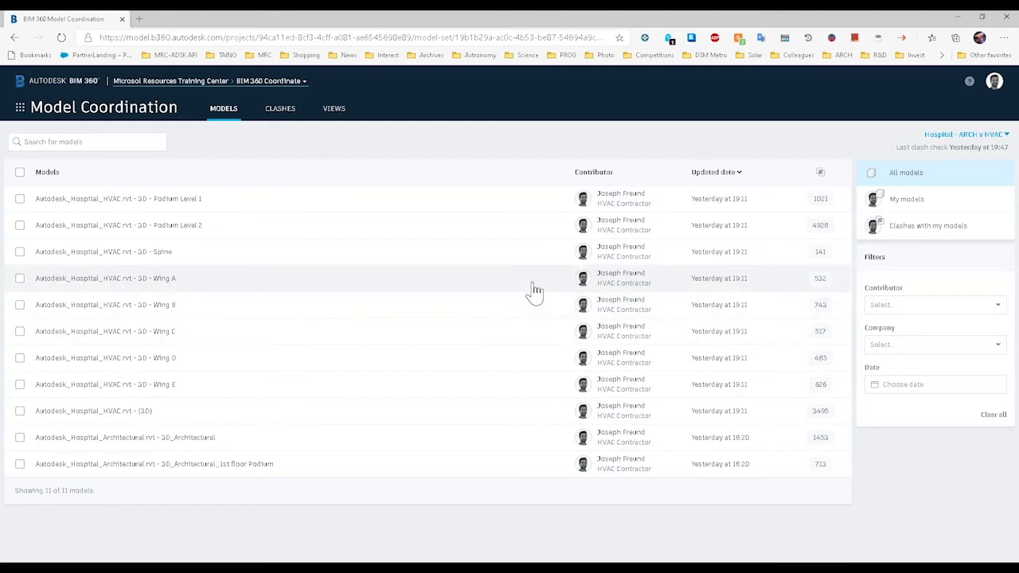
left_click(908, 207)
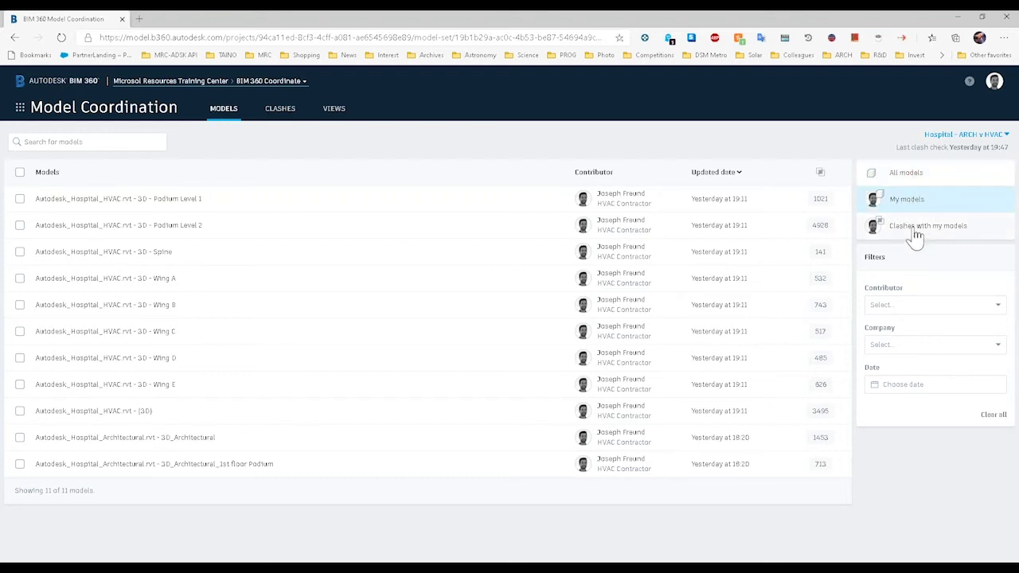
left_click(901, 174)
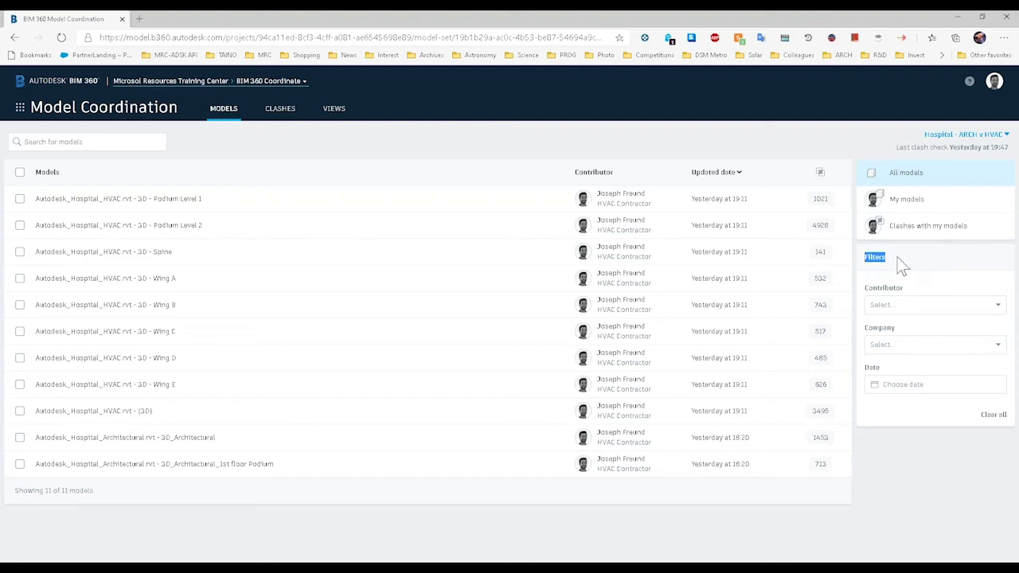
left_click(961, 306)
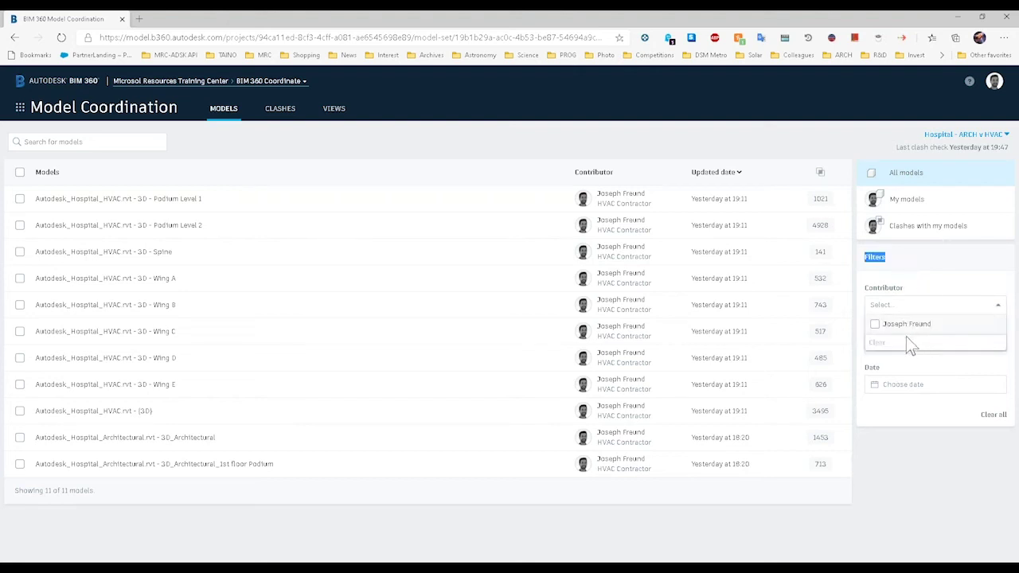
left_click(977, 309)
left_click(923, 348)
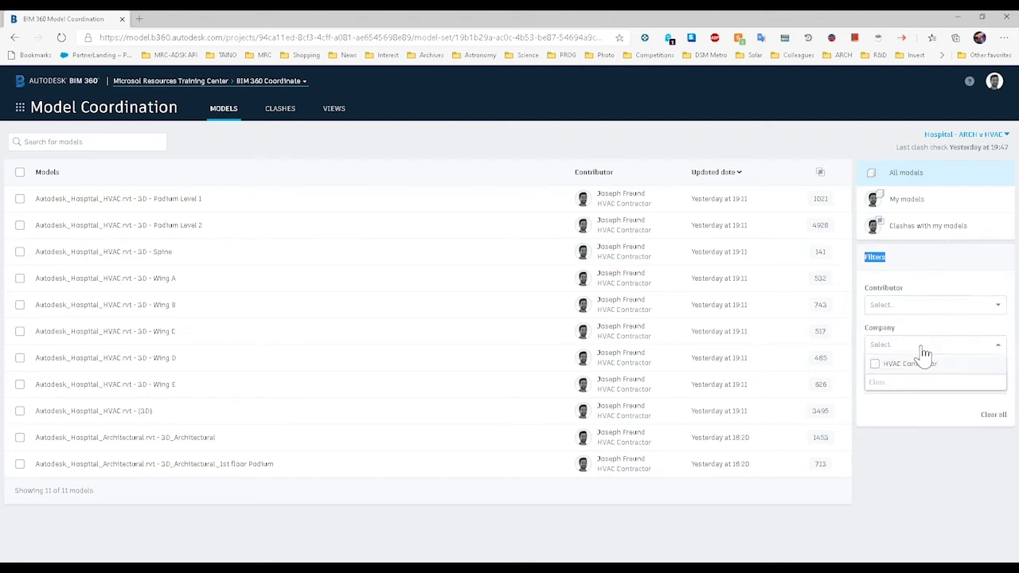
left_click(945, 328)
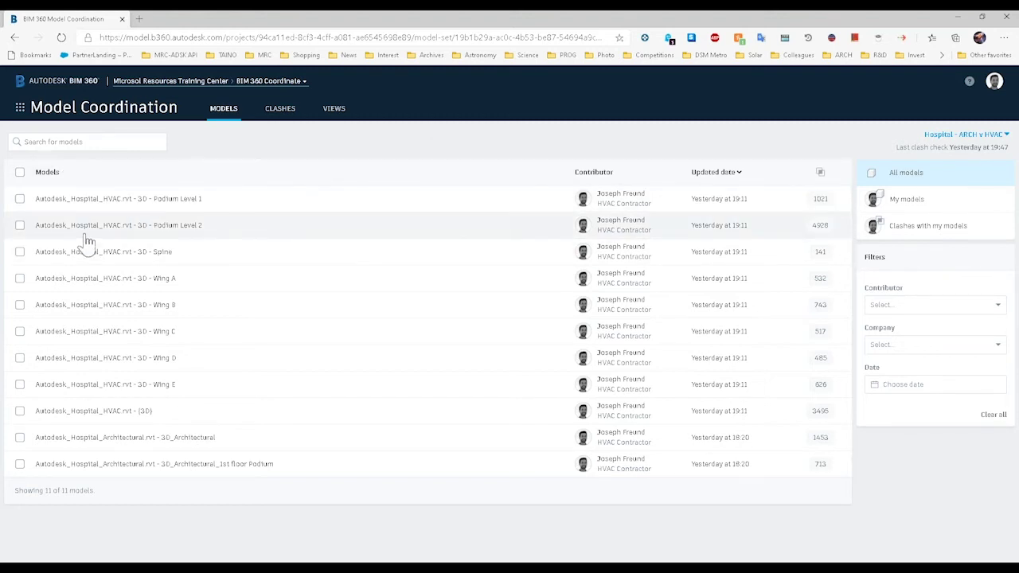
View the HVAC 3D - Podium Level 1 and 3D_Architectural_1st floor Podium models together from an angled close-up.
left_click(20, 199)
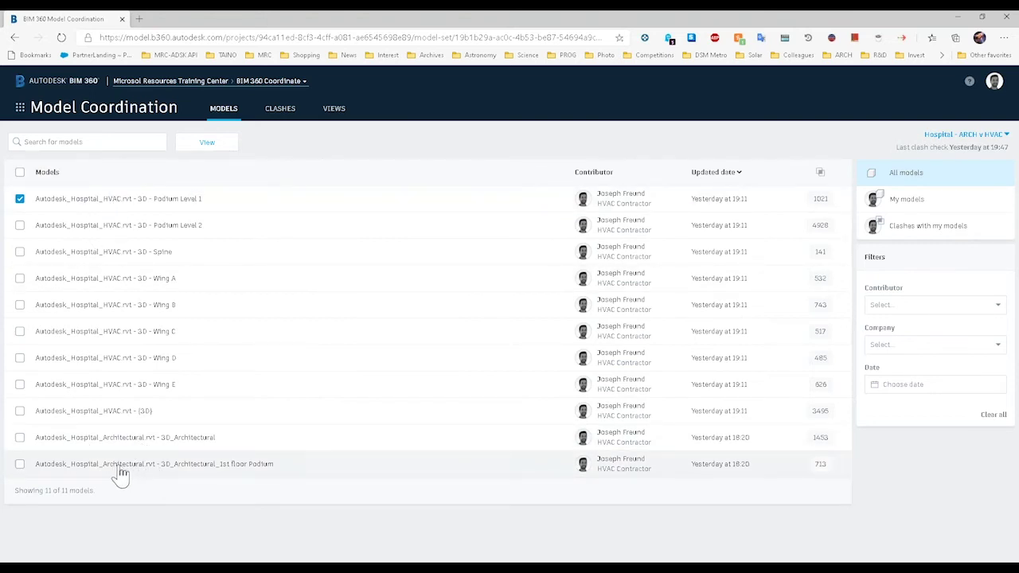
left_click(19, 463)
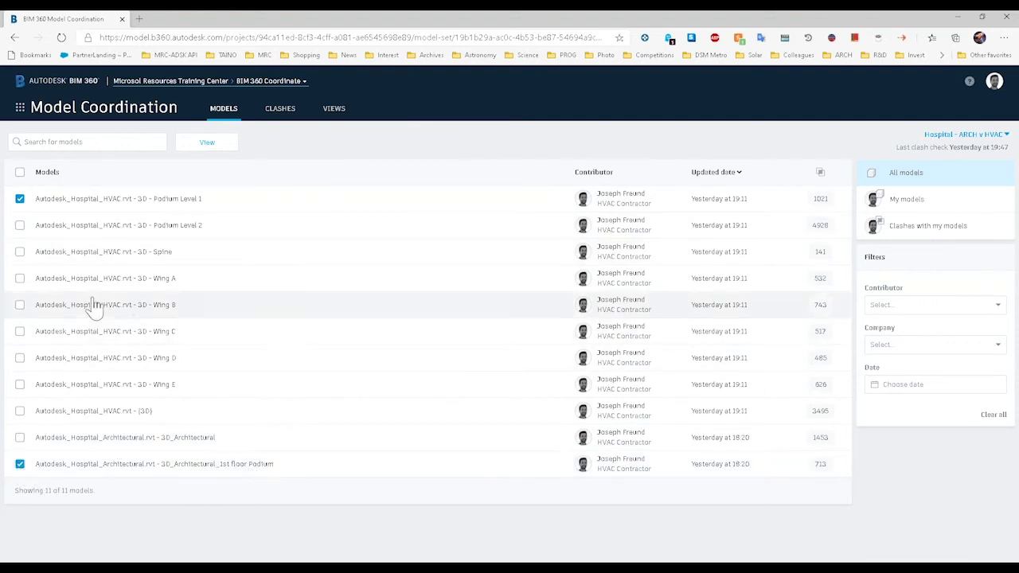
left_click(206, 144)
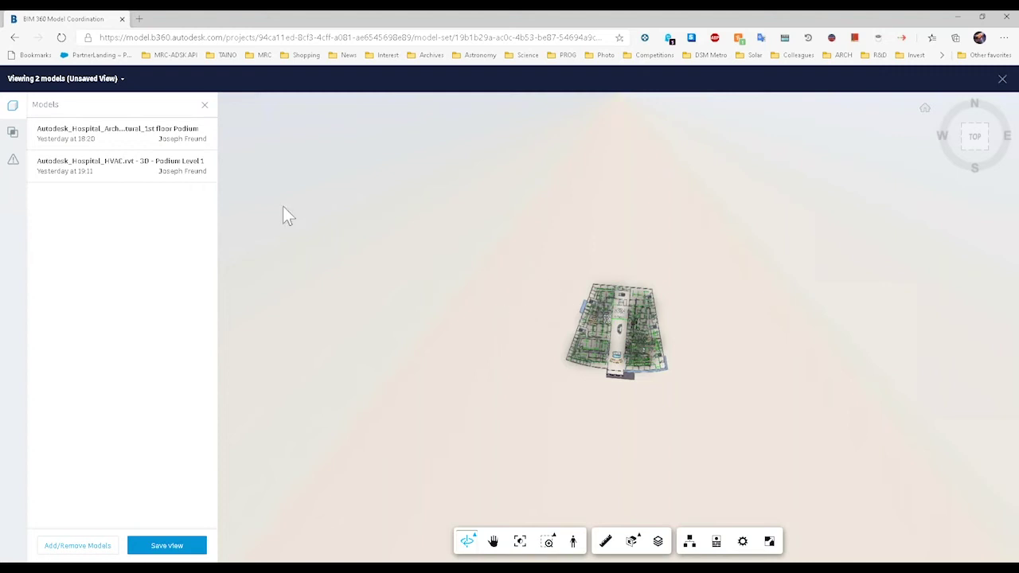
left_click_drag(676, 425, 641, 342)
scroll(637, 333, "up", 5)
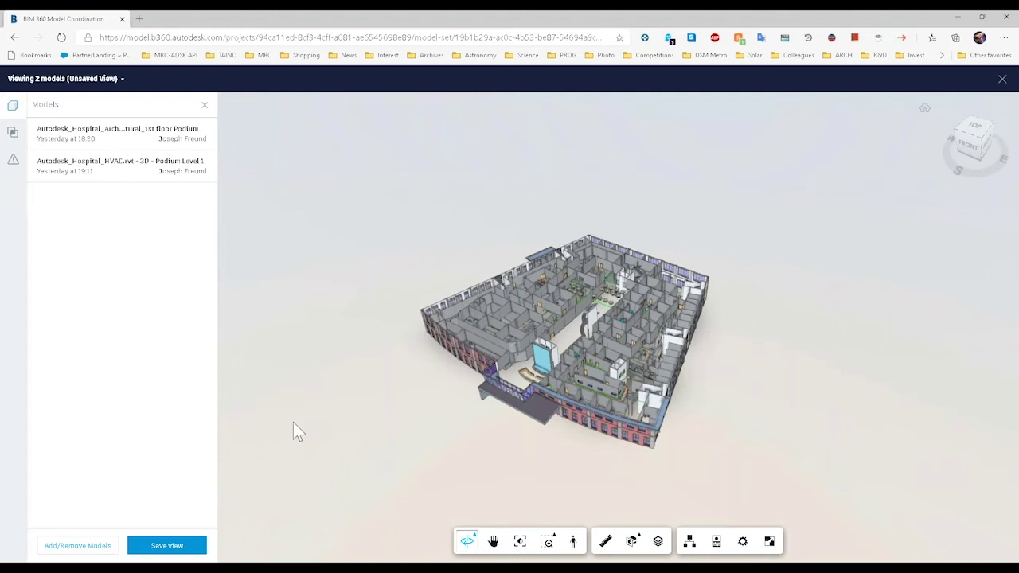
Save the combined view with the title "Level 1 - Podium HVAC-ARCH" and check the list of saved views.
left_click(169, 548)
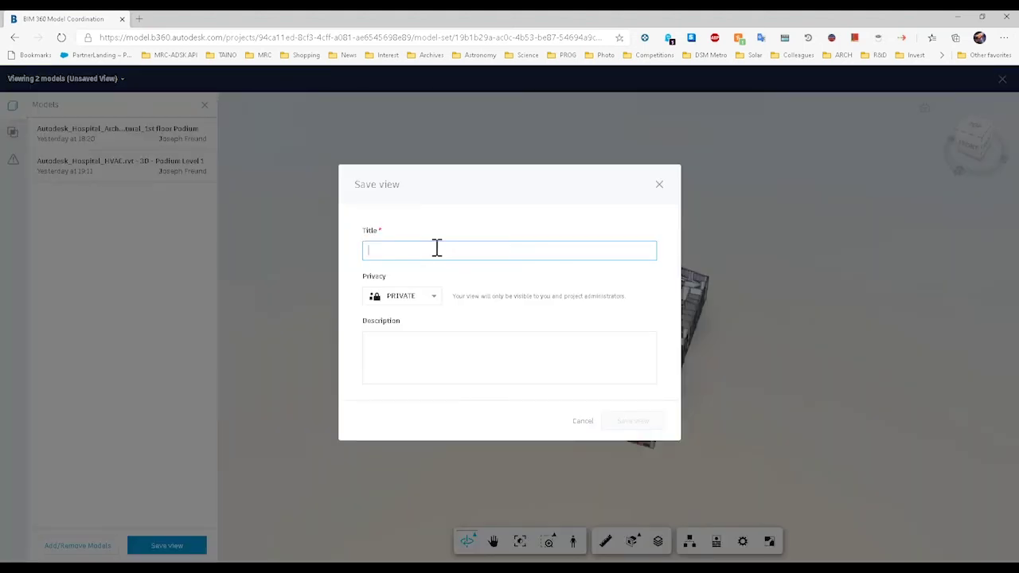
type("Lev")
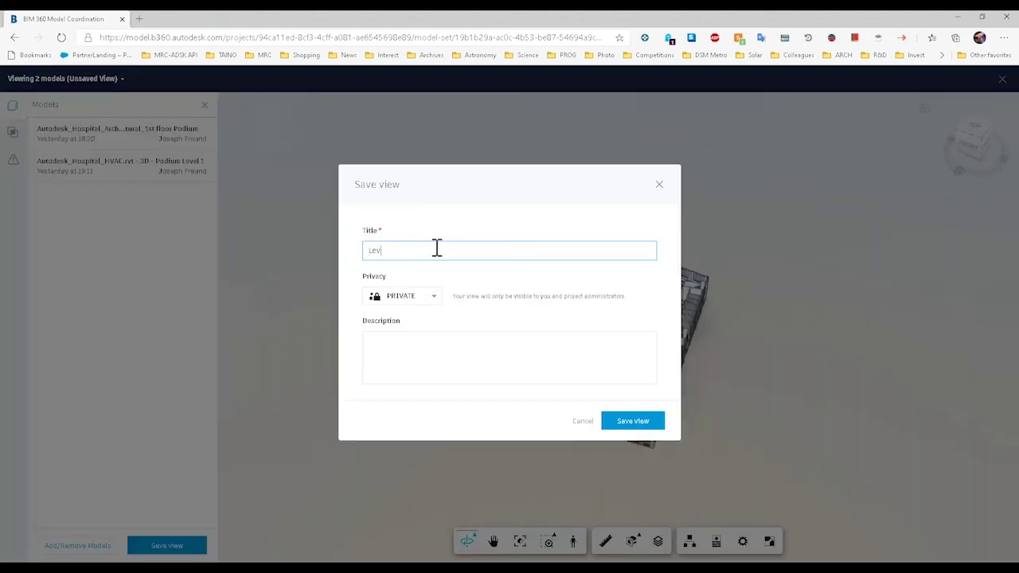
type("el 1 - Podium HVAC-ARCH")
left_click(590, 372)
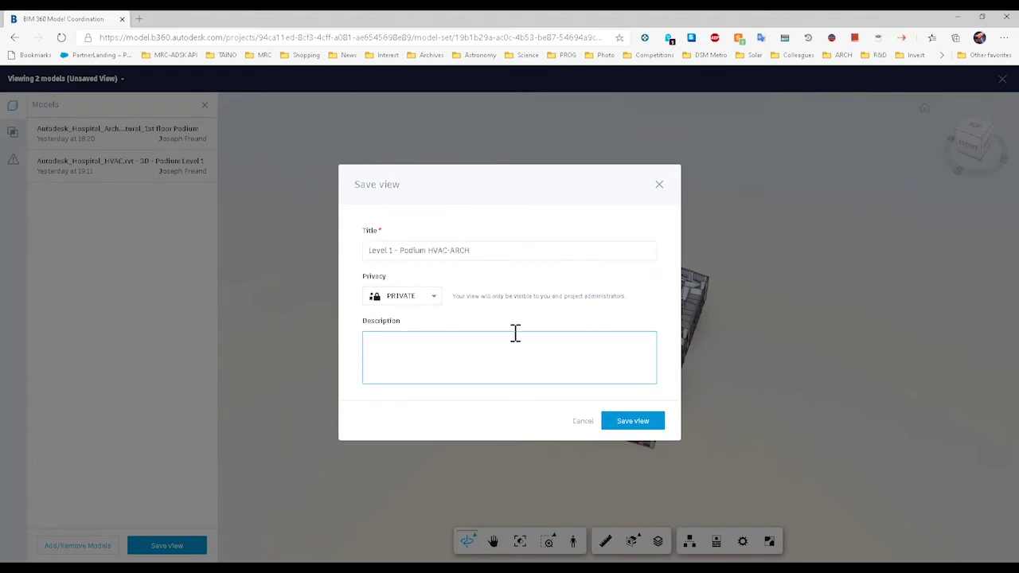
left_click(640, 428)
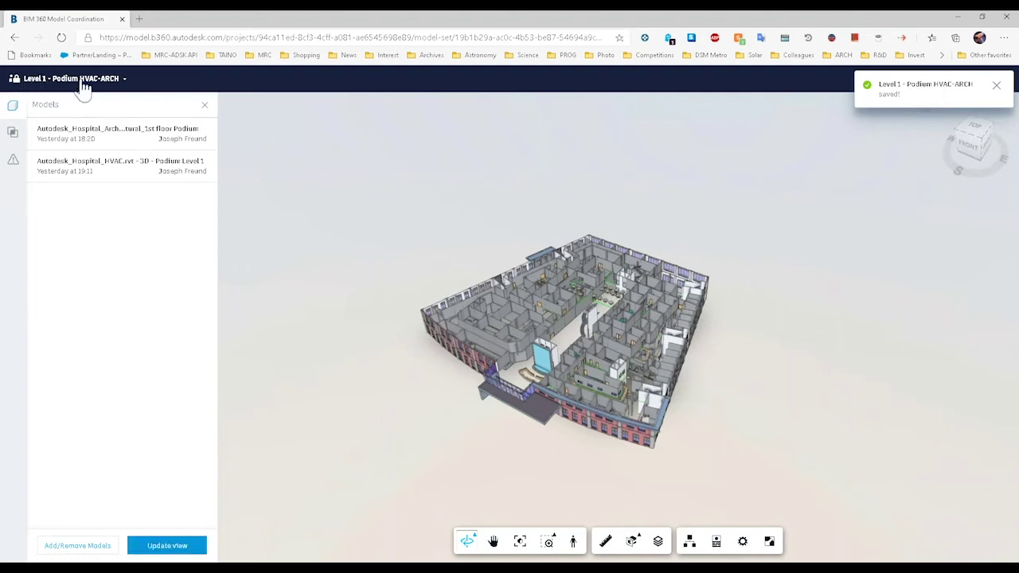
left_click(124, 78)
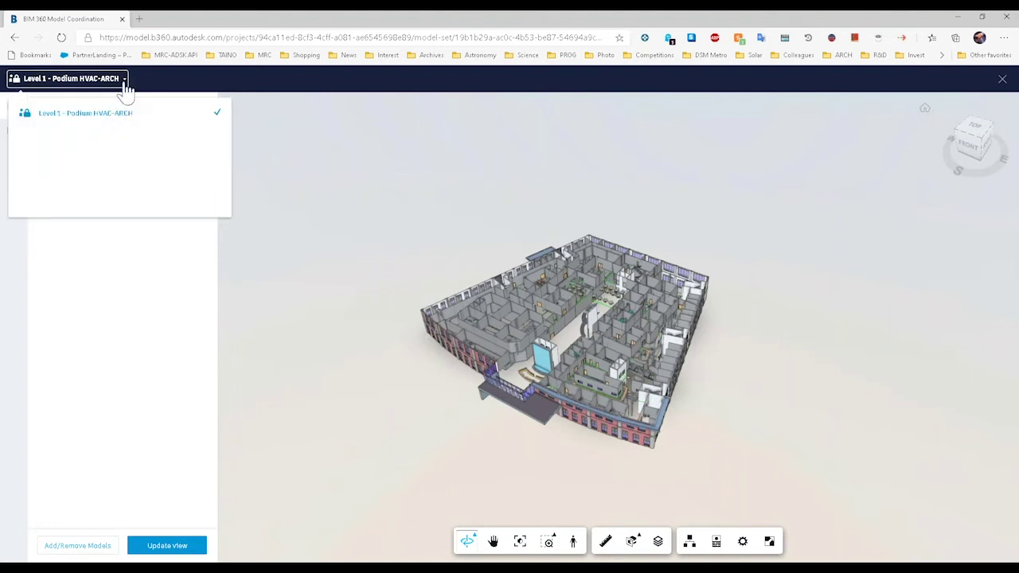
left_click(125, 82)
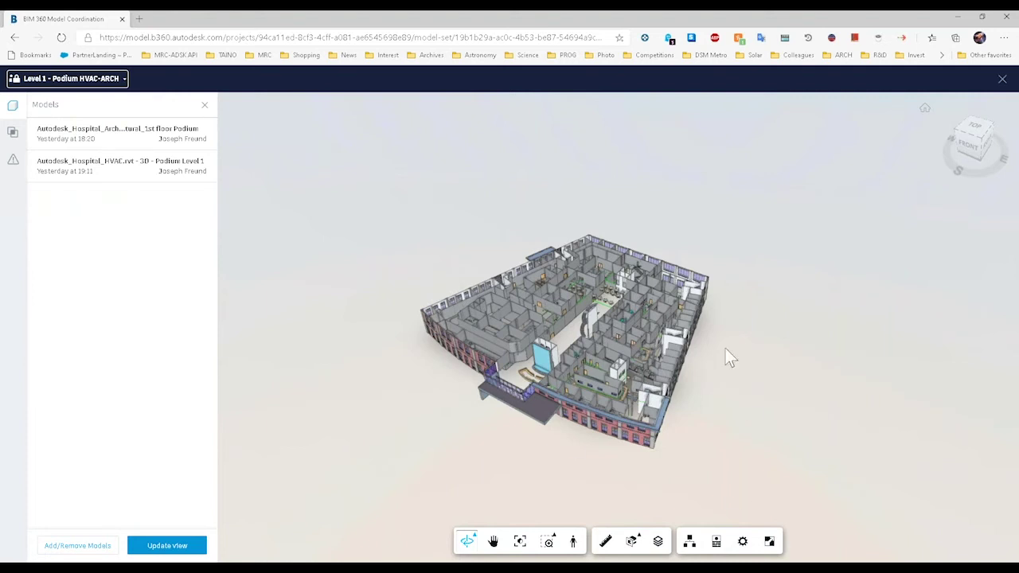
Explore the podium model by orbiting and panning, fit the view to a selected interior wall, and fit it to the whole model.
left_click(720, 415)
left_click_drag(721, 416, 704, 432)
mouse_move(715, 436)
left_mouse_down()
mouse_move(737, 425)
mouse_move(888, 446)
mouse_move(841, 450)
mouse_move(695, 390)
mouse_move(668, 453)
mouse_move(708, 427)
mouse_move(700, 434)
left_mouse_up()
left_click(493, 541)
left_click_drag(497, 473, 466, 497)
left_click(517, 547)
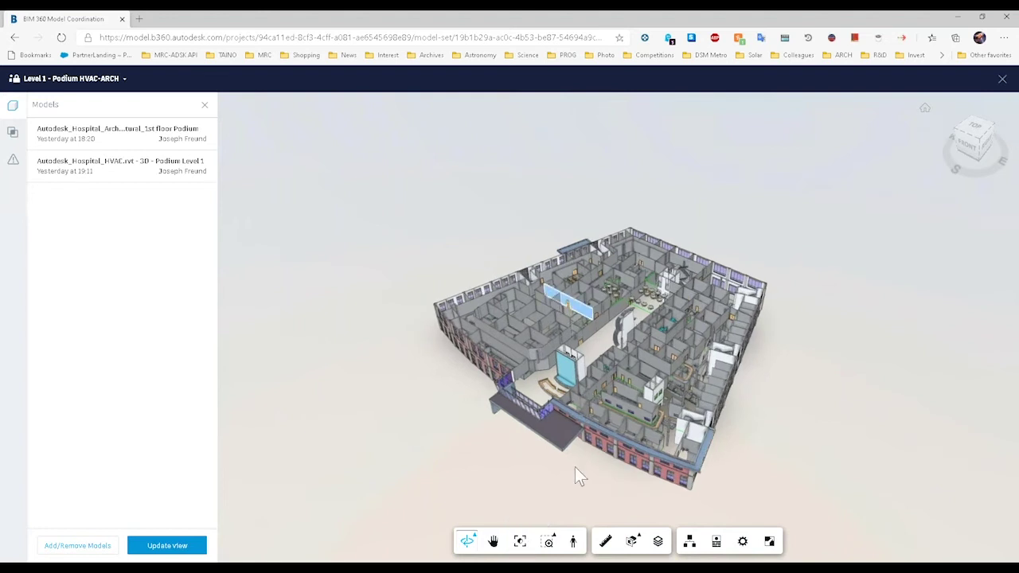
left_click(520, 548)
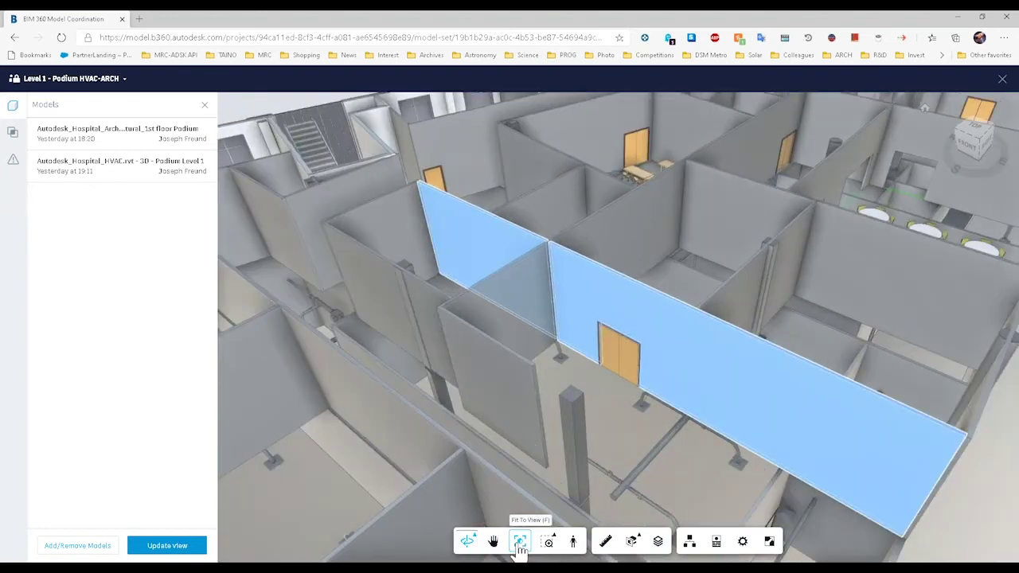
key("Escape")
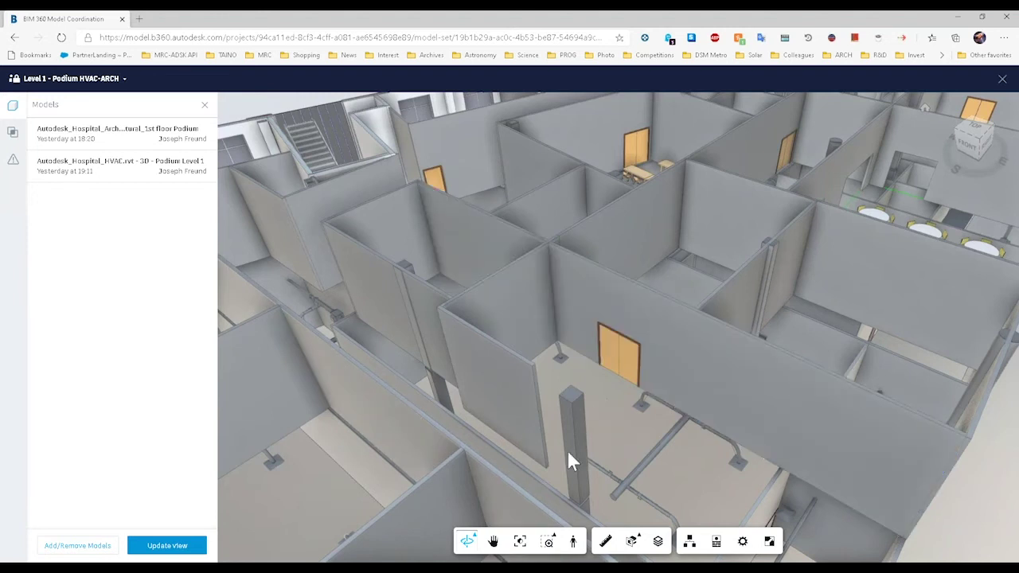
left_click(519, 541)
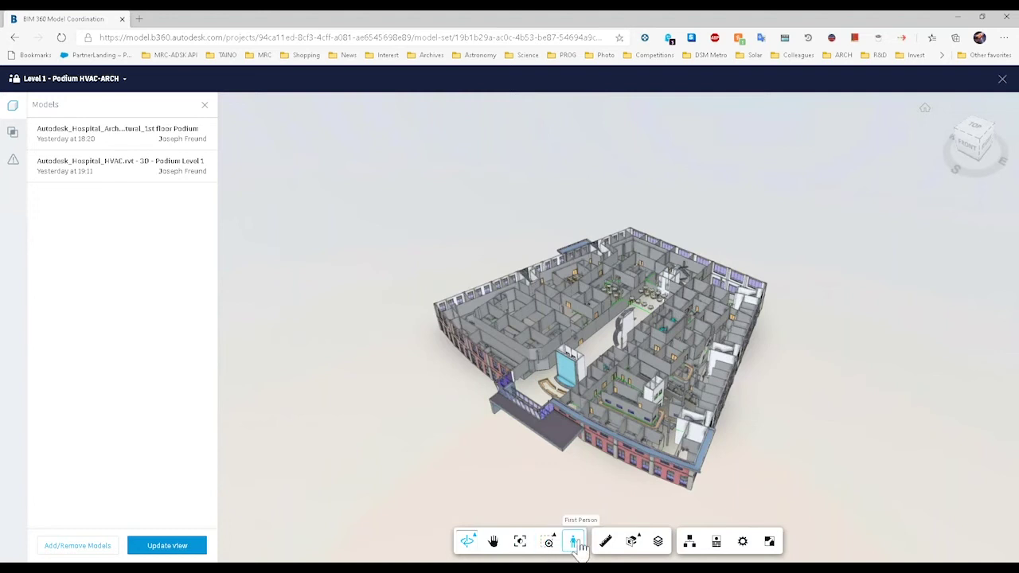
Cut the podium model with a Y section plane and shift the cut through the building's interior.
left_click(632, 541)
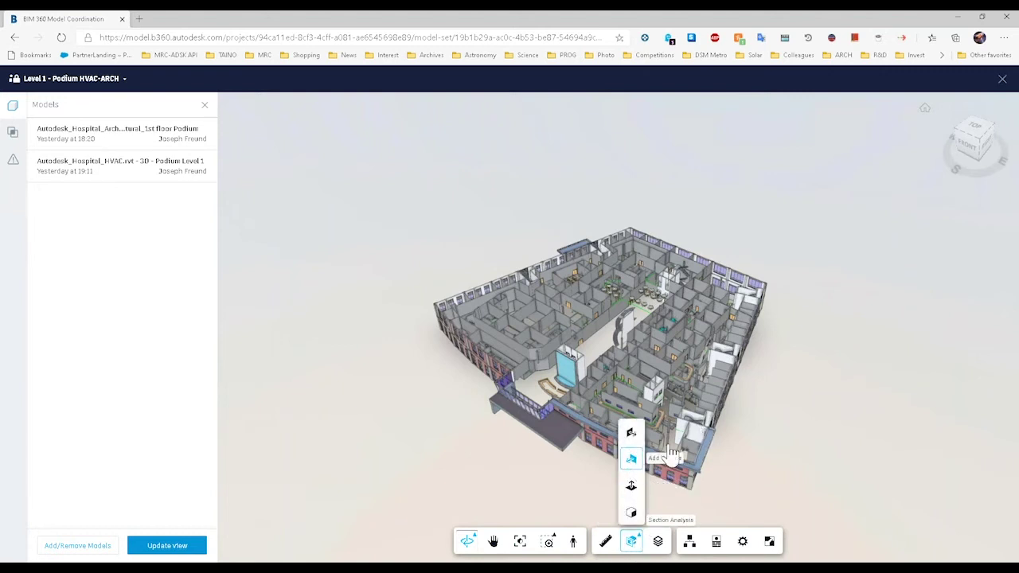
left_click(634, 458)
left_click_drag(612, 339, 564, 366)
scroll(686, 390, "up", 5)
left_click_drag(705, 413, 598, 382)
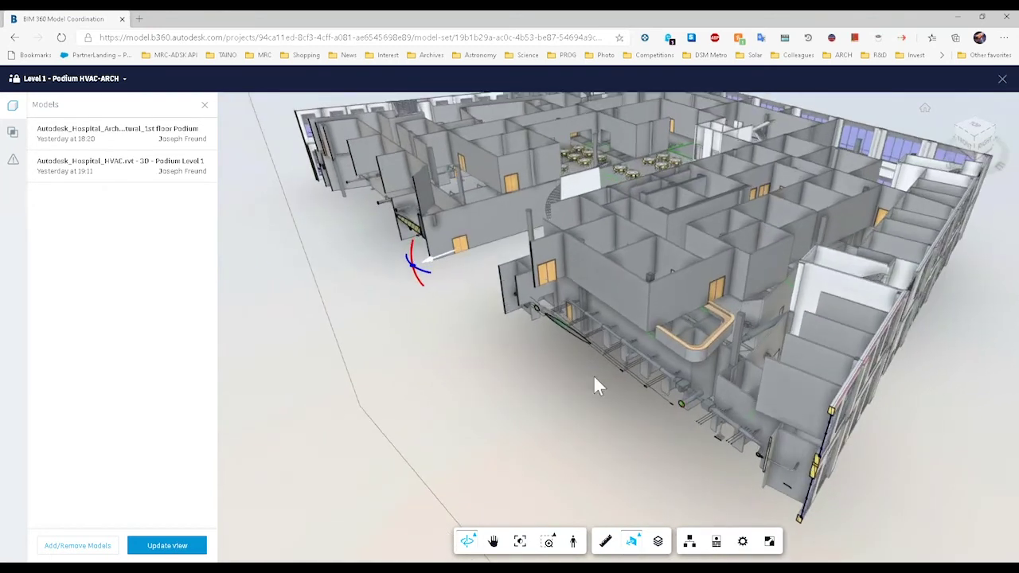
scroll(580, 382, "down", 5)
Examine close up where ducts and pipes pass through the sectioned walls, and remove the section to show the whole podium.
left_click(631, 545)
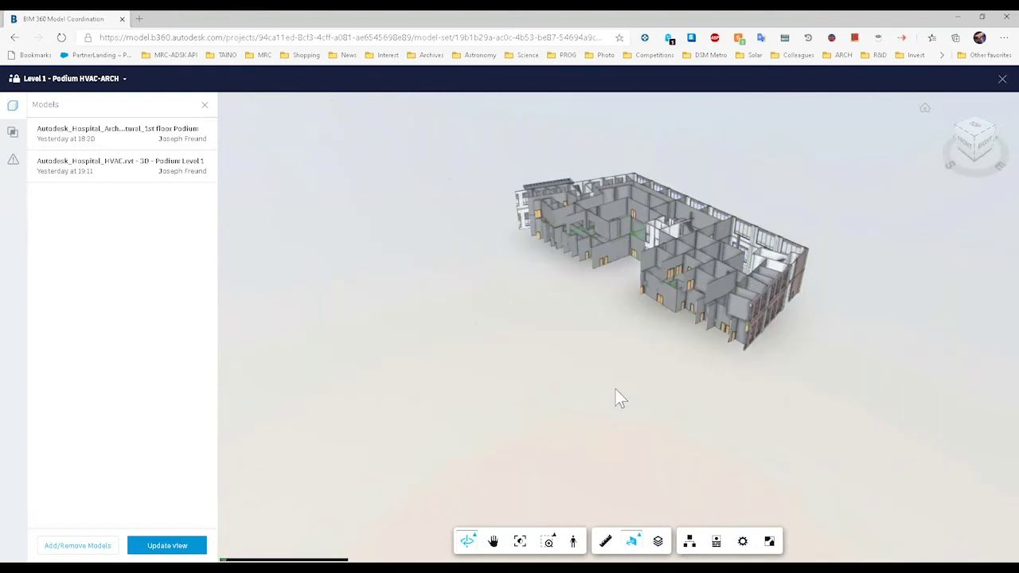
mouse_move(578, 281)
left_mouse_down()
mouse_move(618, 296)
mouse_move(668, 294)
mouse_move(661, 288)
mouse_move(638, 287)
mouse_move(694, 371)
left_mouse_up()
left_click_drag(593, 460, 527, 422)
scroll(529, 420, "up", 10)
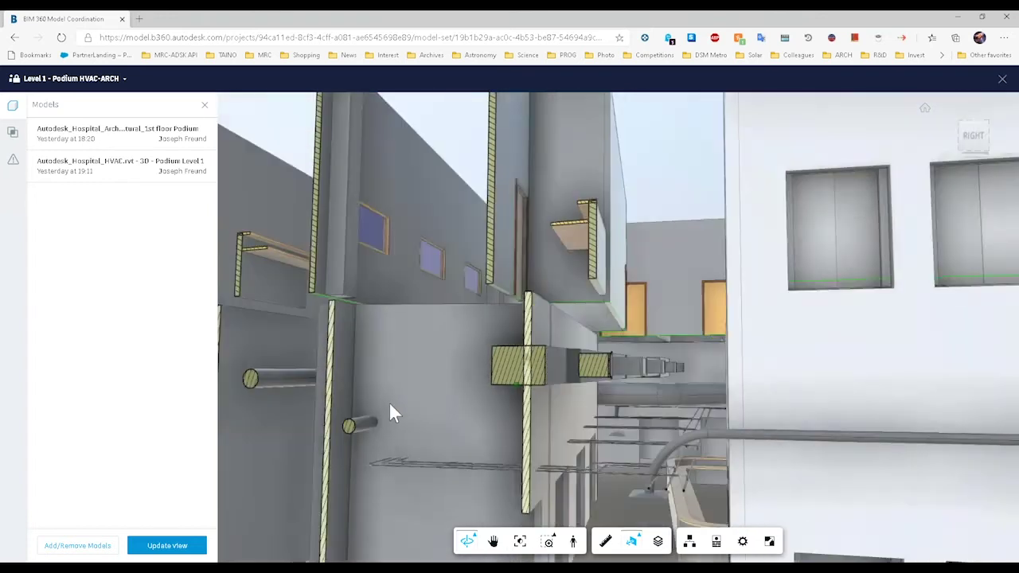
left_click_drag(390, 412, 555, 350)
scroll(553, 340, "up", 4)
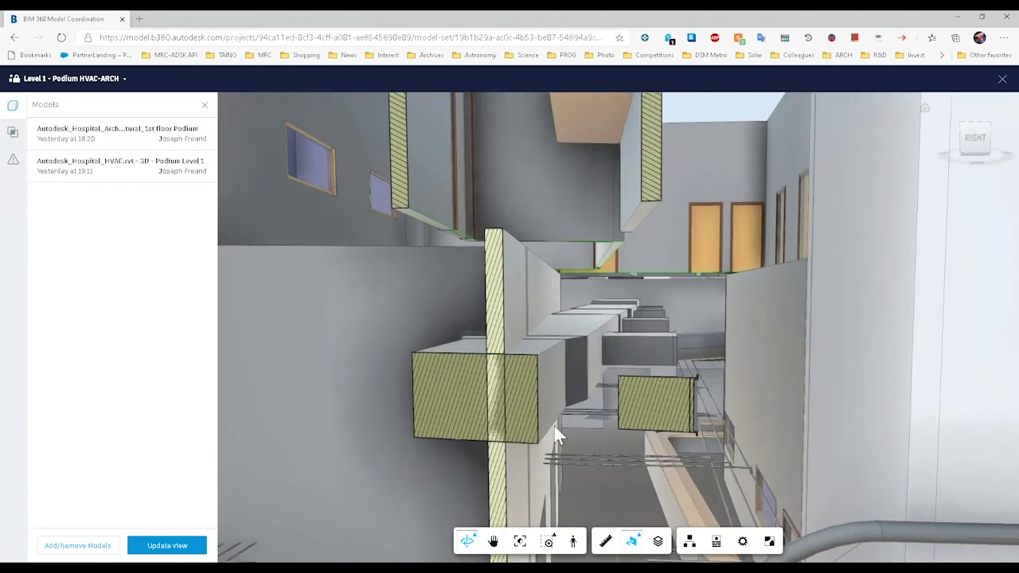
left_click_drag(563, 445, 454, 377)
scroll(452, 402, "down", 6)
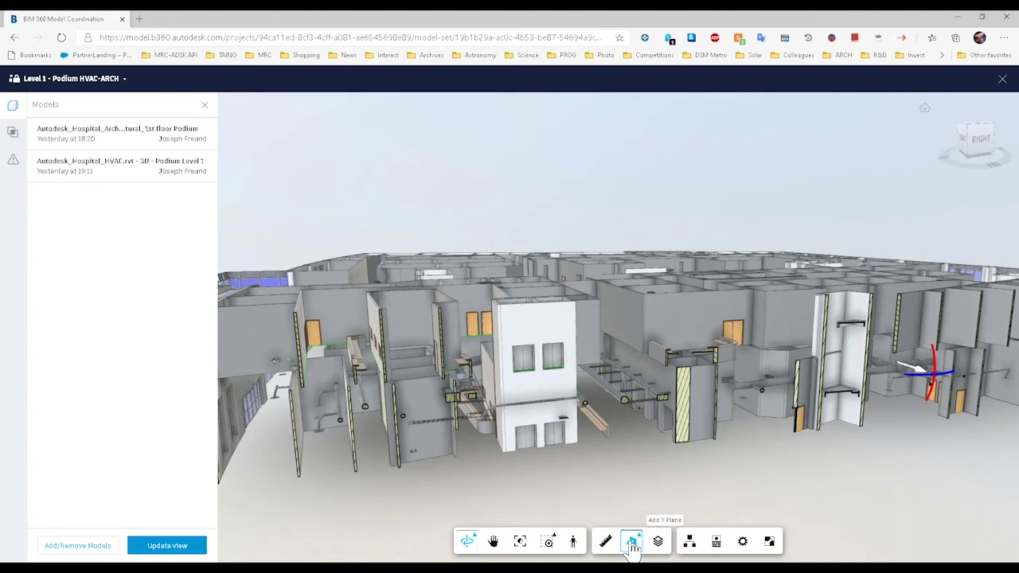
scroll(529, 425, "down", 10)
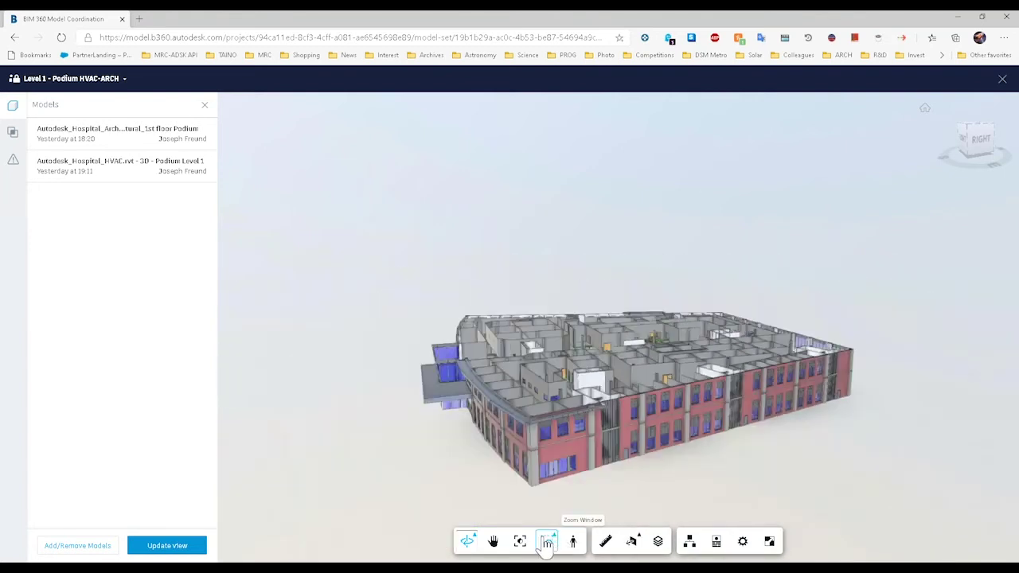
left_click_drag(541, 461, 605, 458)
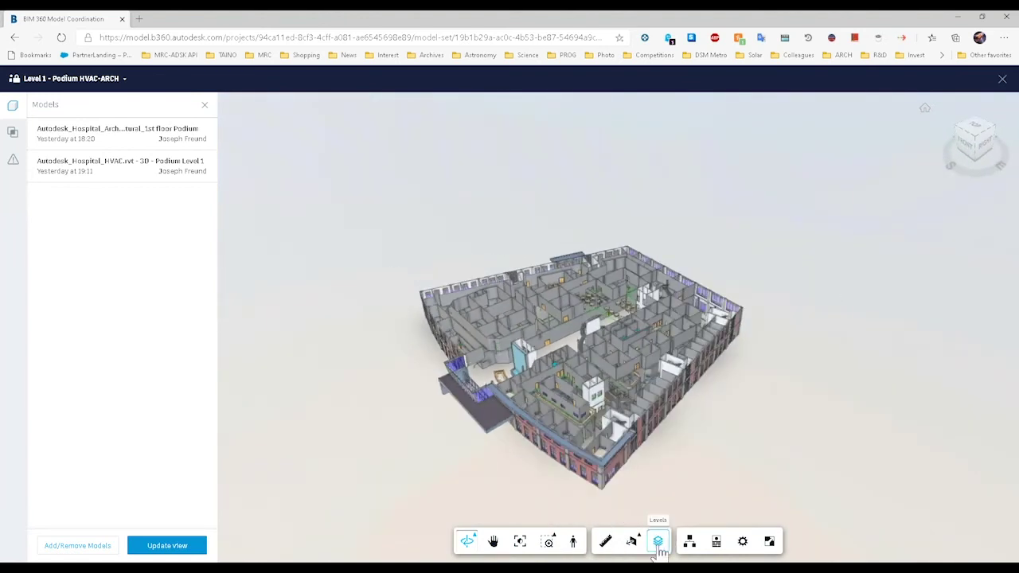
Isolate Level 1 and Level 2 of the podium in turn, clear the level filter and close the enlarged levels list.
left_click(658, 544)
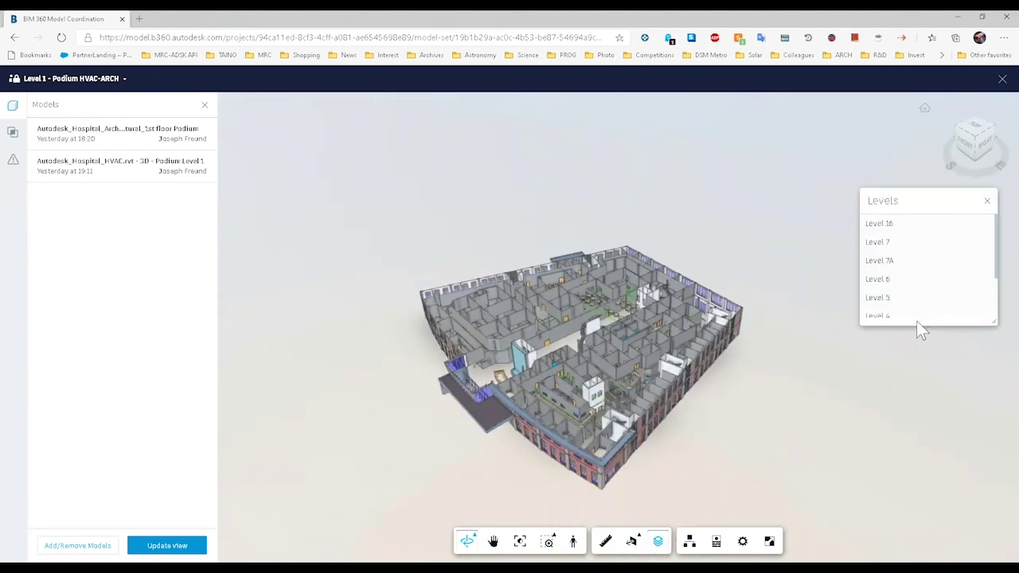
left_click_drag(995, 325, 1000, 444)
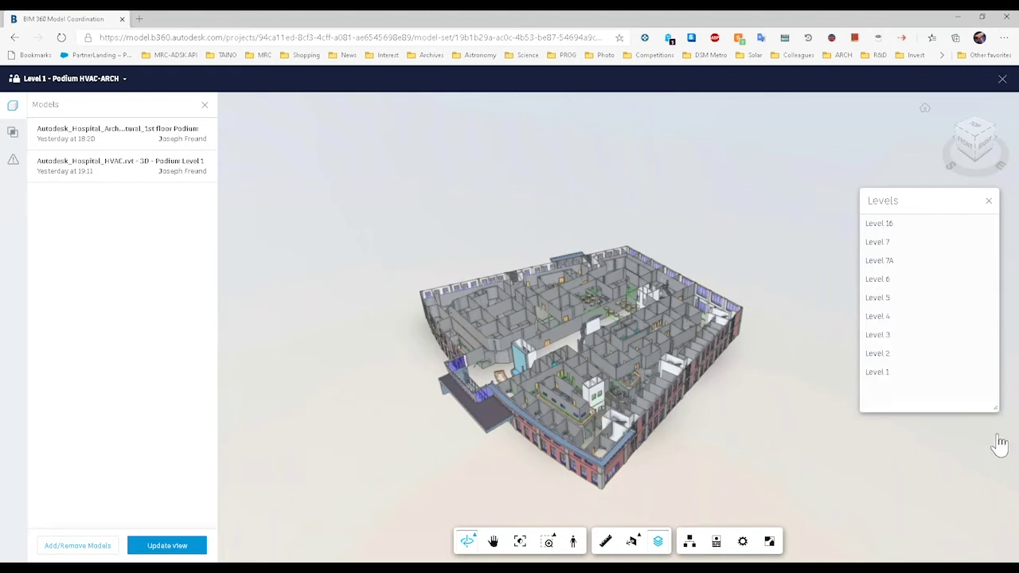
left_click(890, 371)
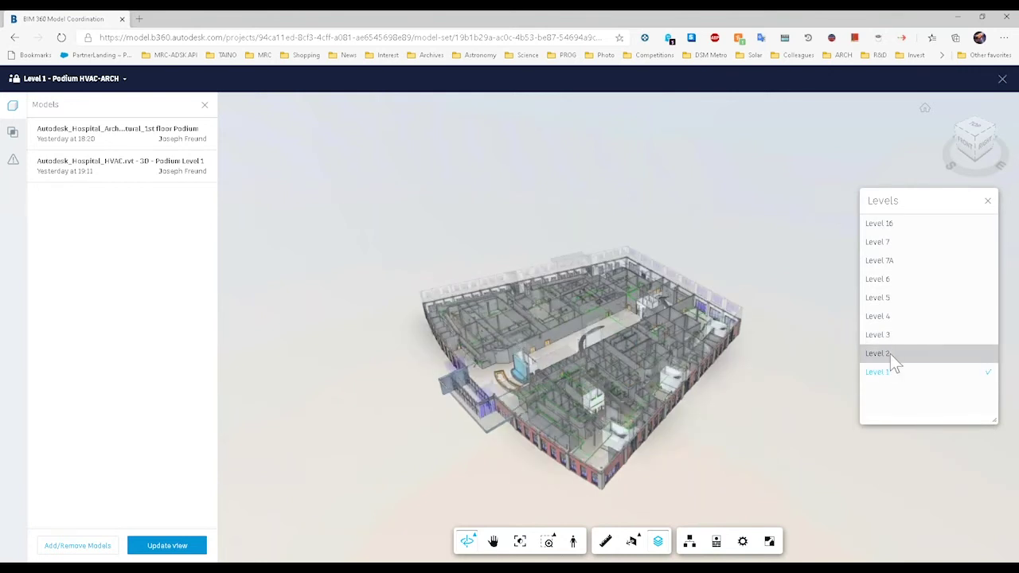
left_click(889, 354)
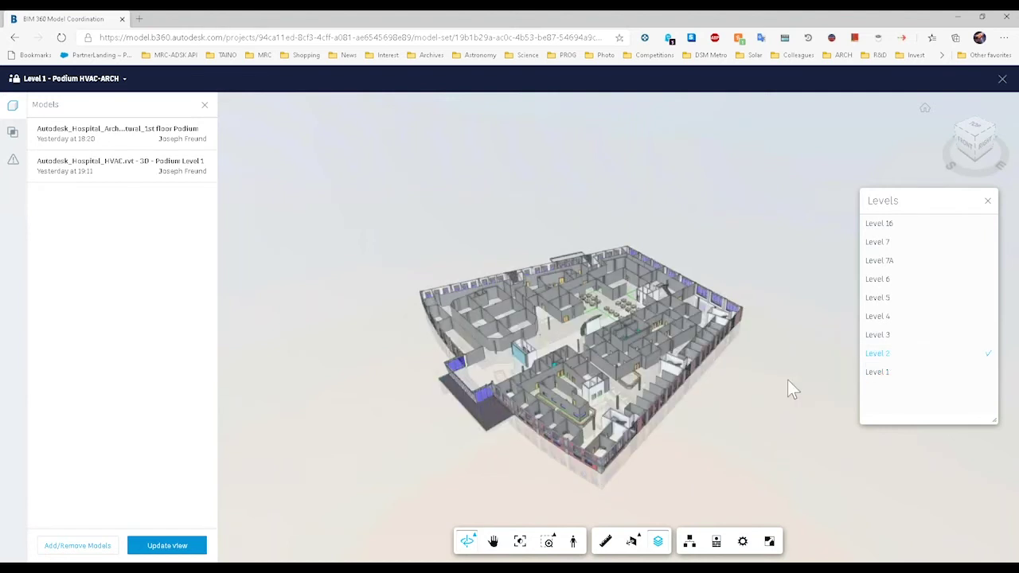
left_click_drag(743, 458, 692, 440)
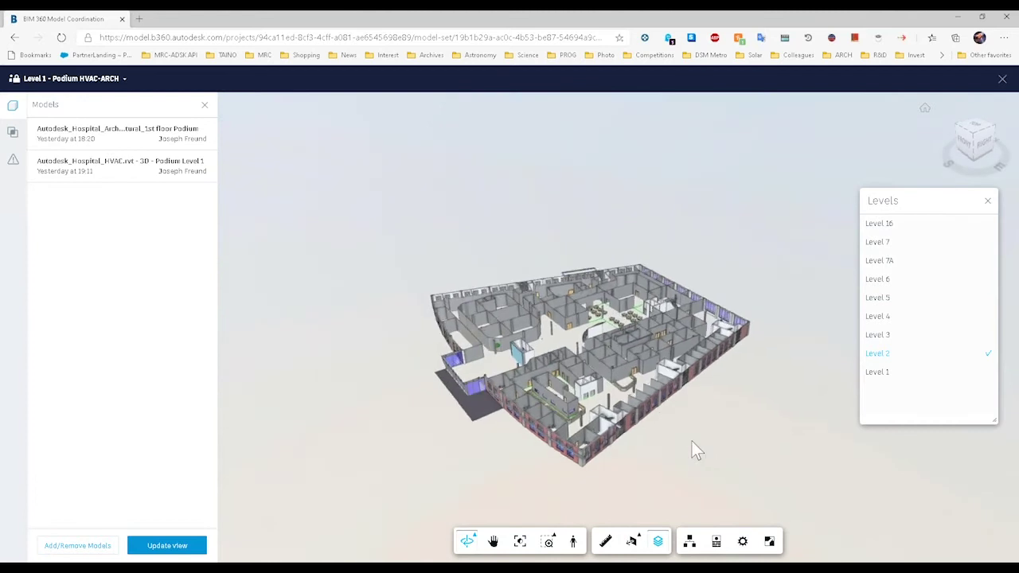
left_click(897, 360)
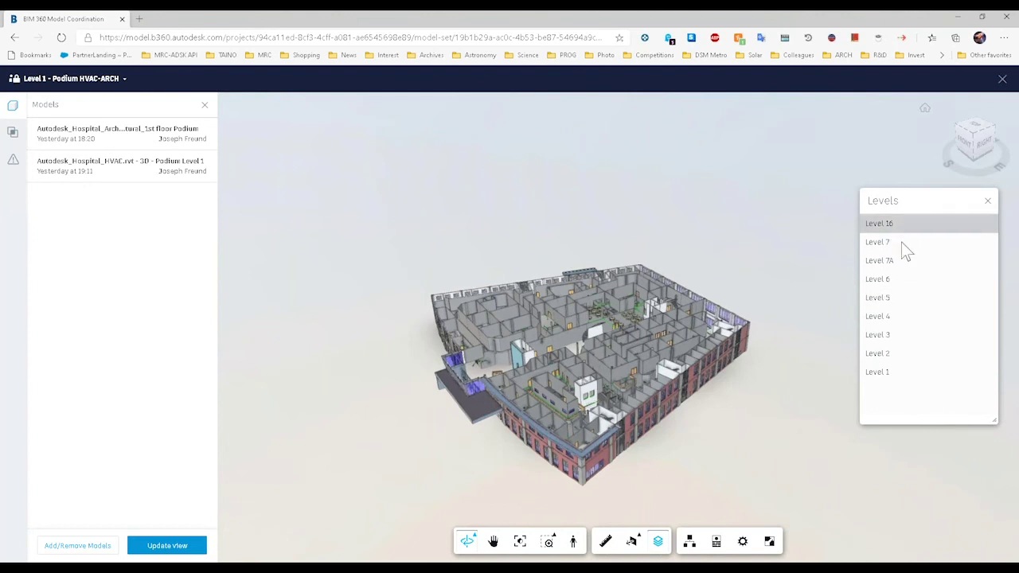
left_click(989, 203)
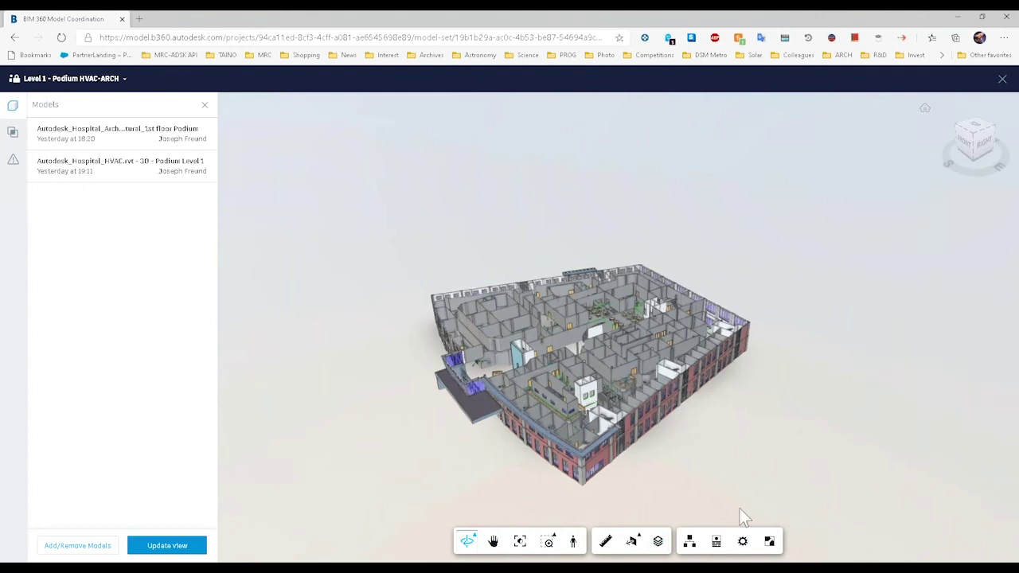
Look through the model tree for the HVAC and architectural element categories and close it.
left_click(690, 542)
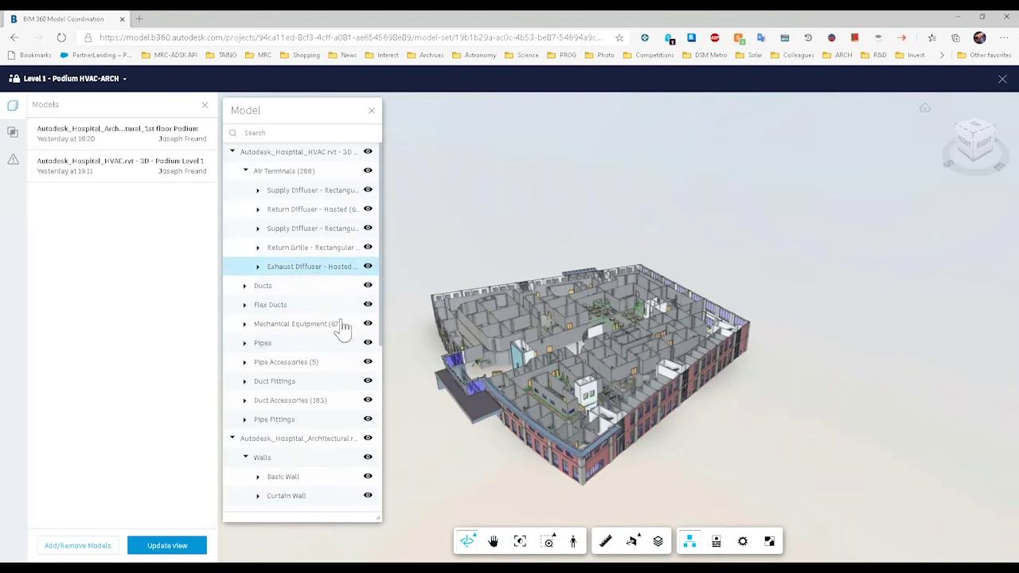
scroll(334, 366, "down", 2)
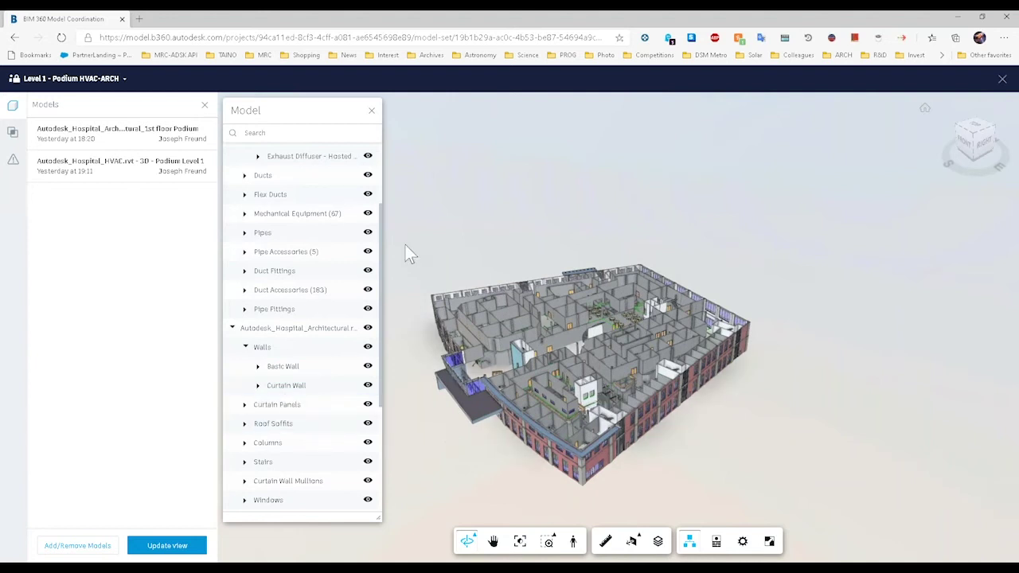
left_click(372, 113)
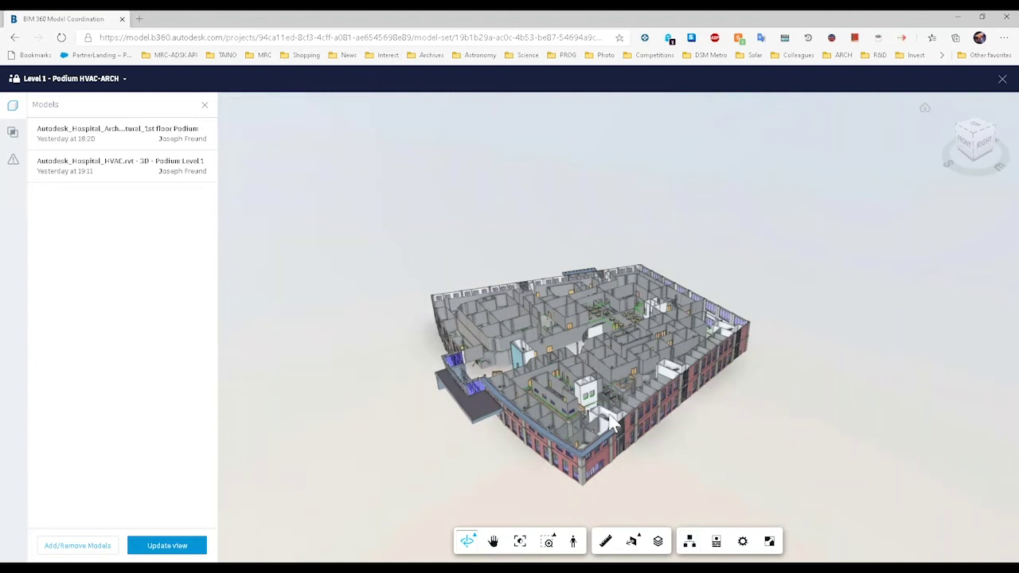
Inspect the properties of the interior wall at the end of the windowed block near the white shaft, and close them.
left_click(716, 543)
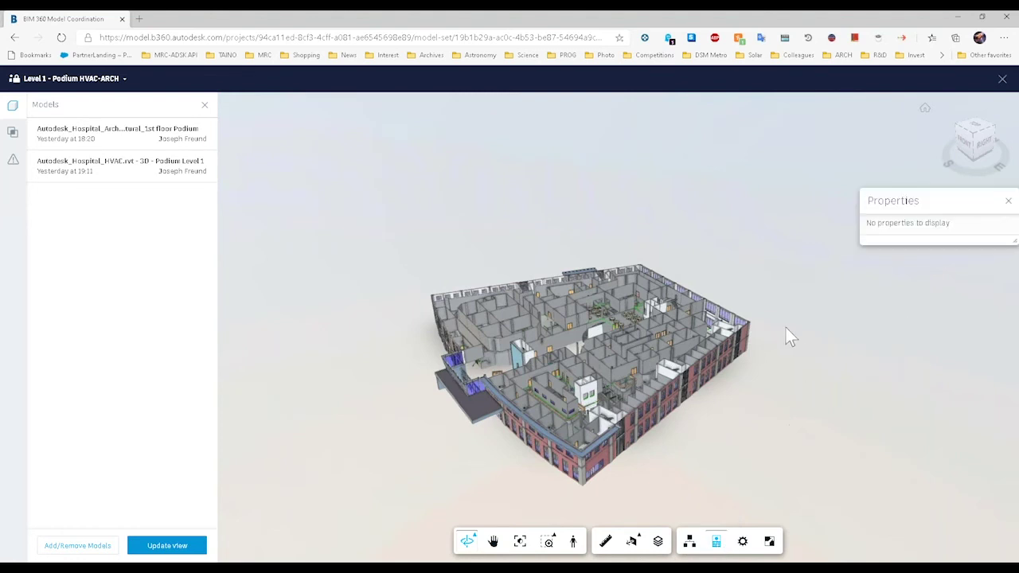
scroll(612, 386, "up", 5)
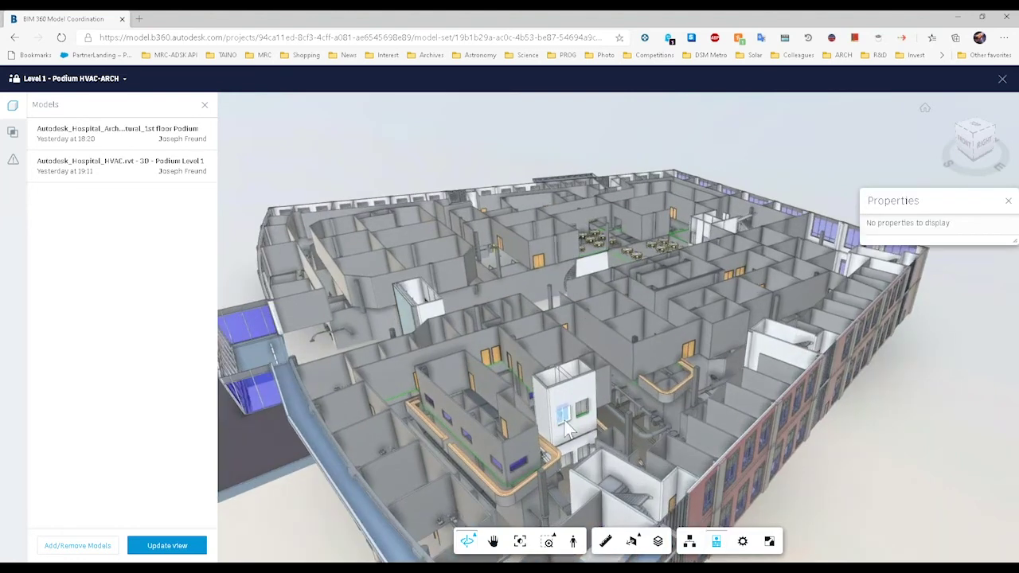
left_click(850, 385)
mouse_move(946, 205)
left_mouse_down()
mouse_move(898, 205)
mouse_move(930, 209)
left_mouse_up()
left_click(523, 434)
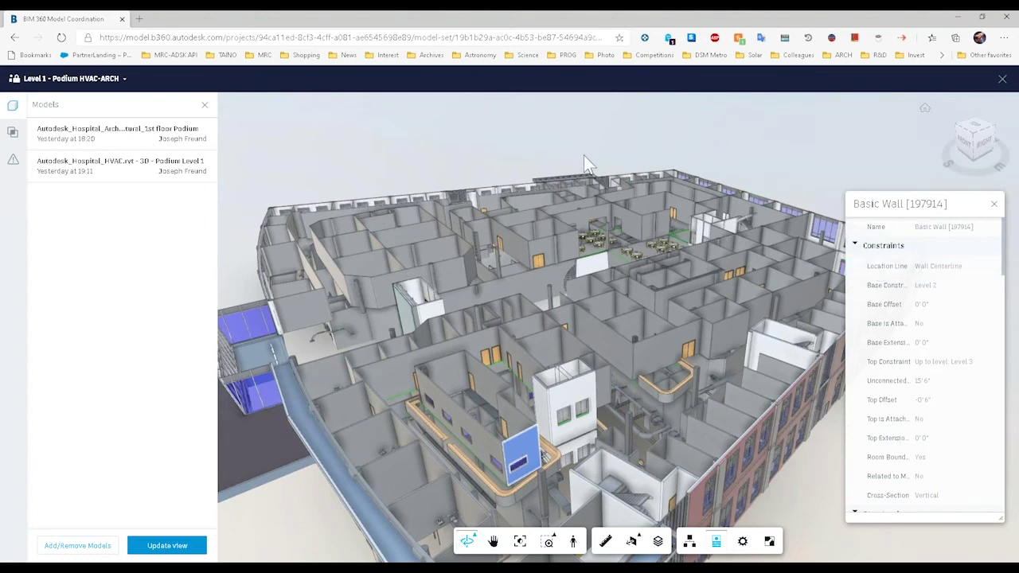
left_click(993, 205)
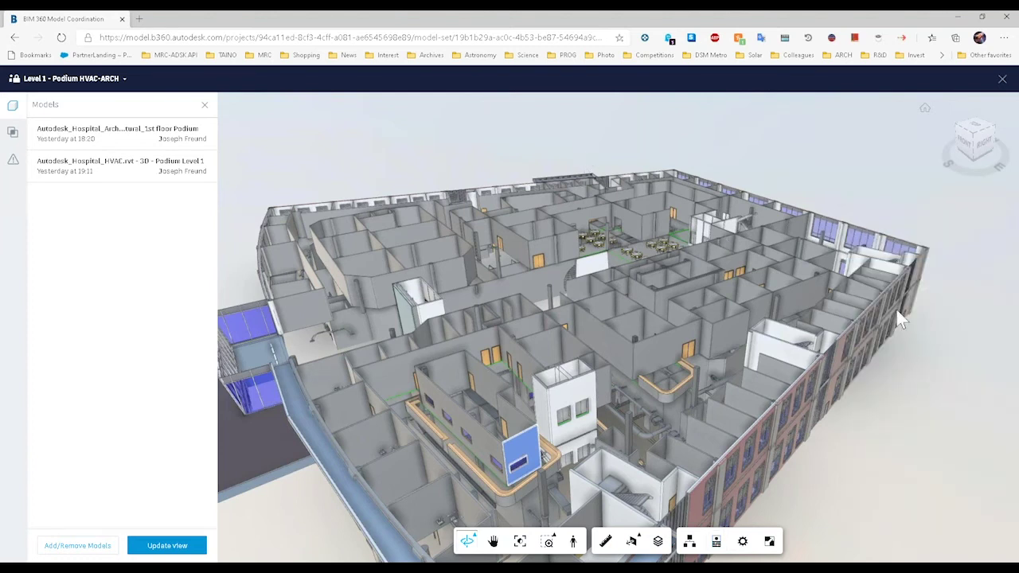
Review the viewer's Configuration, Navigation, Appearance and Environment settings and close them without changing anything.
left_click(741, 542)
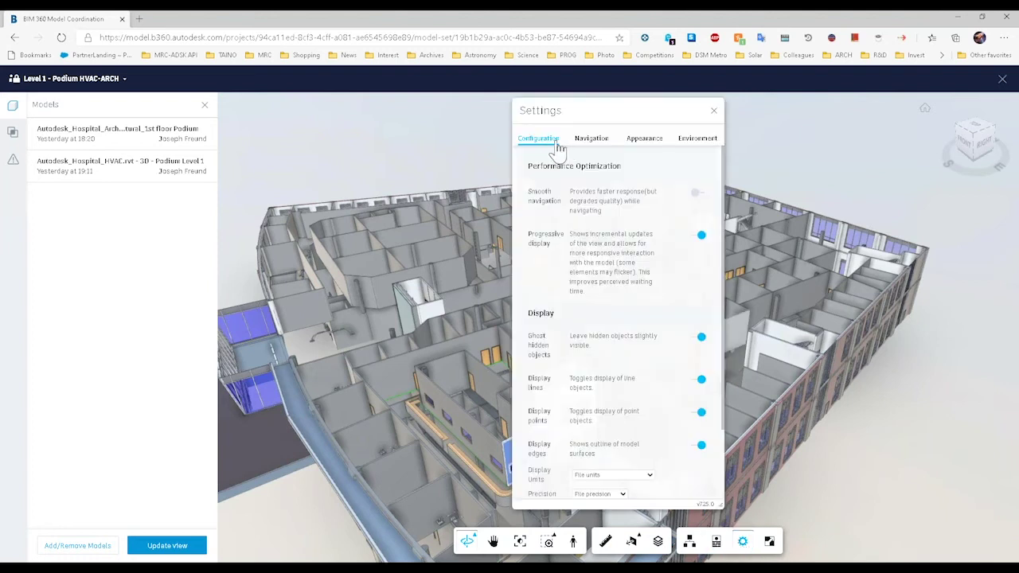
left_click(592, 139)
left_click(644, 139)
left_click(691, 140)
left_click(643, 139)
left_click(591, 139)
left_click(538, 139)
left_click(593, 140)
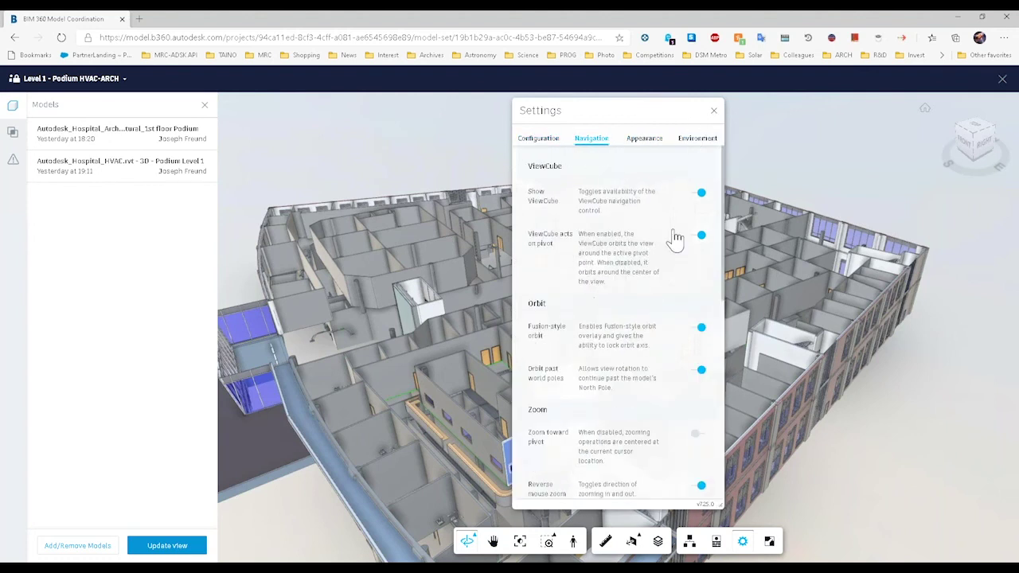
left_click(715, 112)
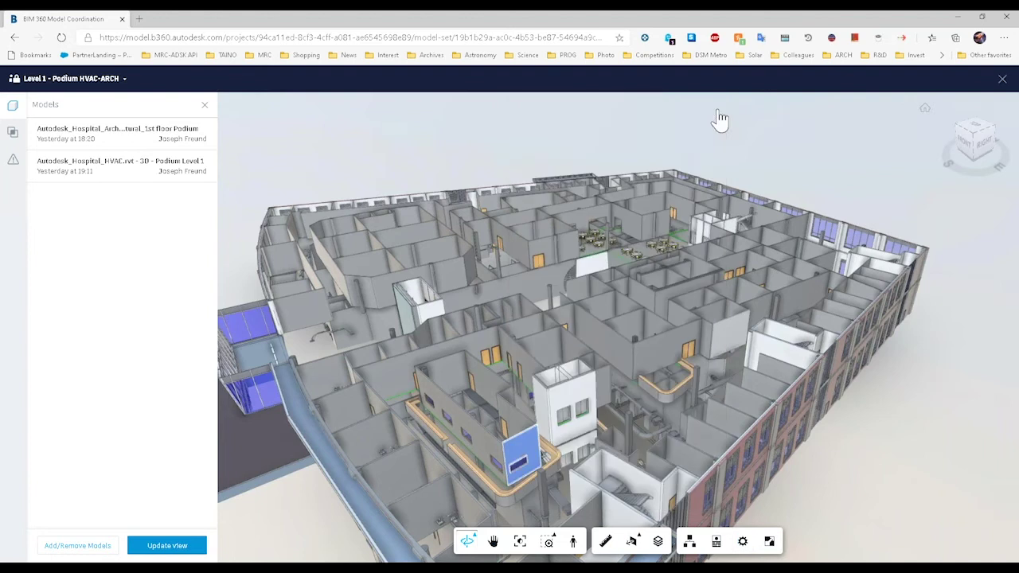
View the podium model in full screen, zoom out to see the whole building, and exit full screen.
left_click(769, 541)
left_click_drag(825, 439, 829, 437)
scroll(749, 392, "down", 6)
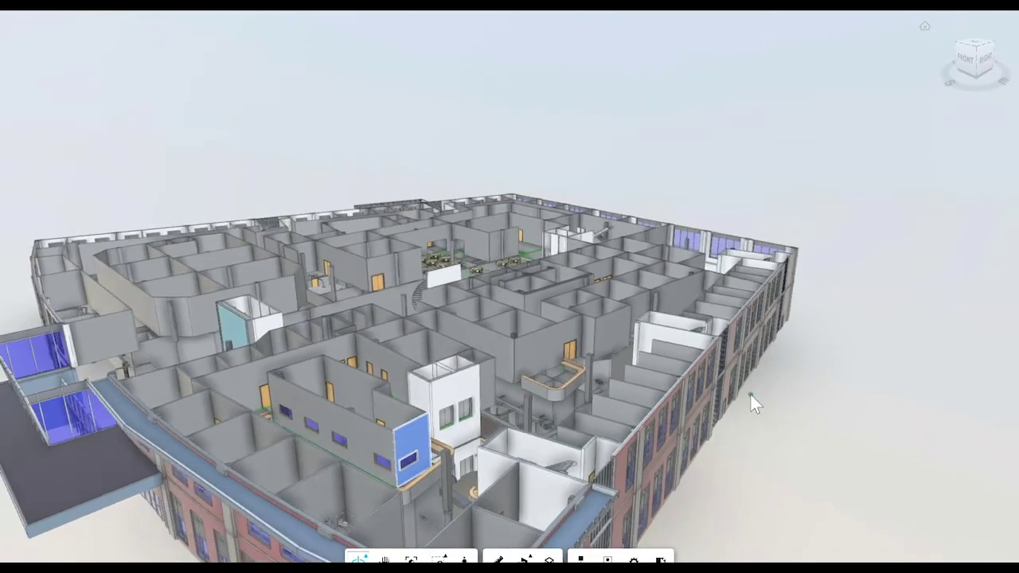
scroll(618, 520, "up", 1)
scroll(618, 519, "up", 2)
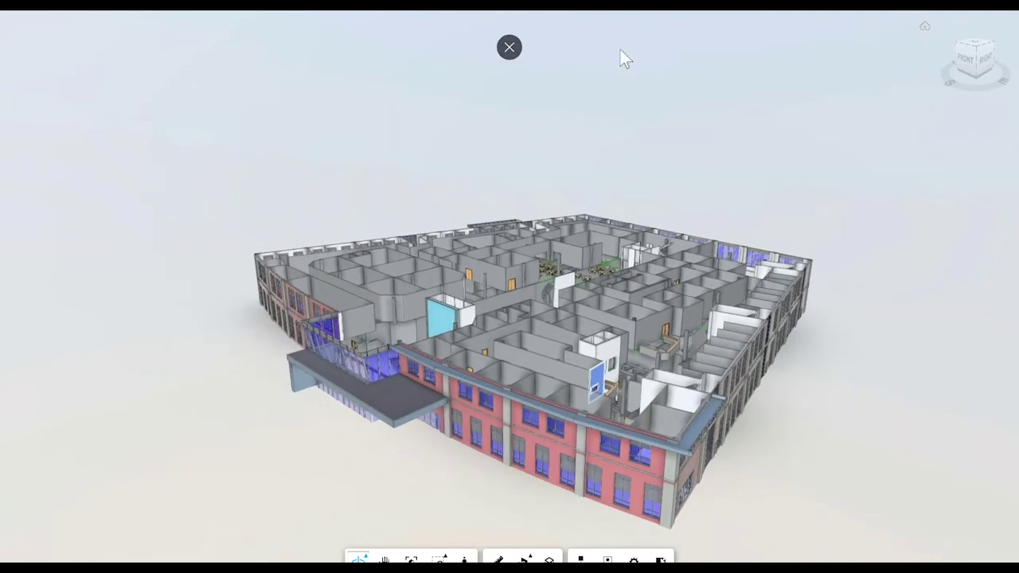
left_click(509, 49)
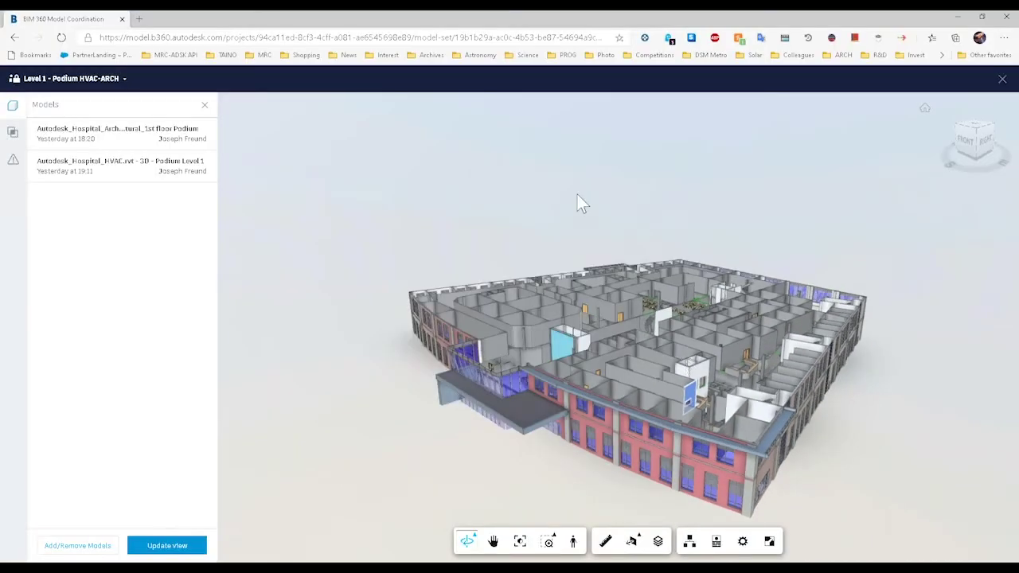
View the podium from the right and front sides, and return it to the angled top-front-right view.
left_click_drag(411, 371, 637, 408)
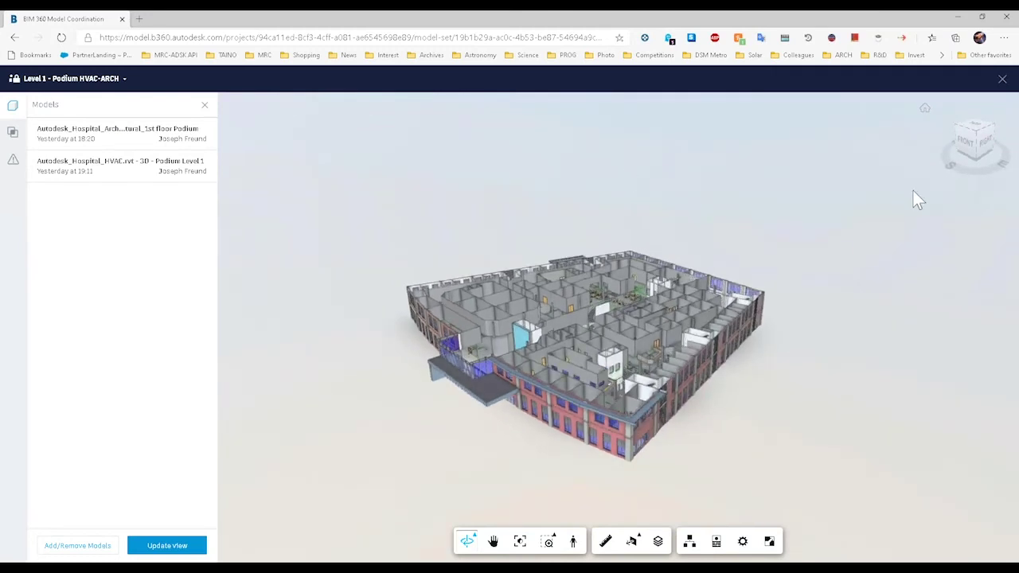
left_click(983, 142)
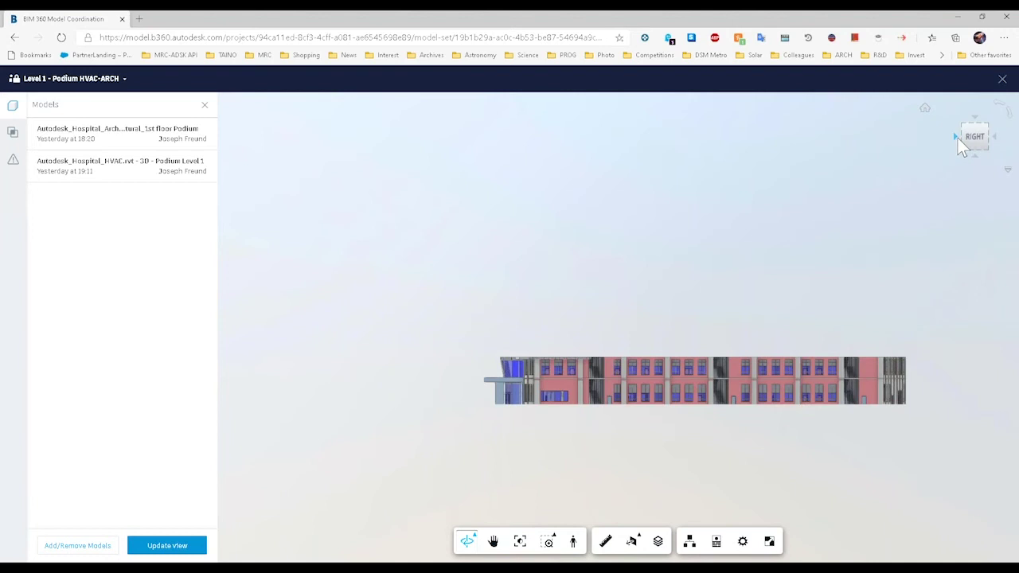
left_click(958, 137)
left_click(987, 125)
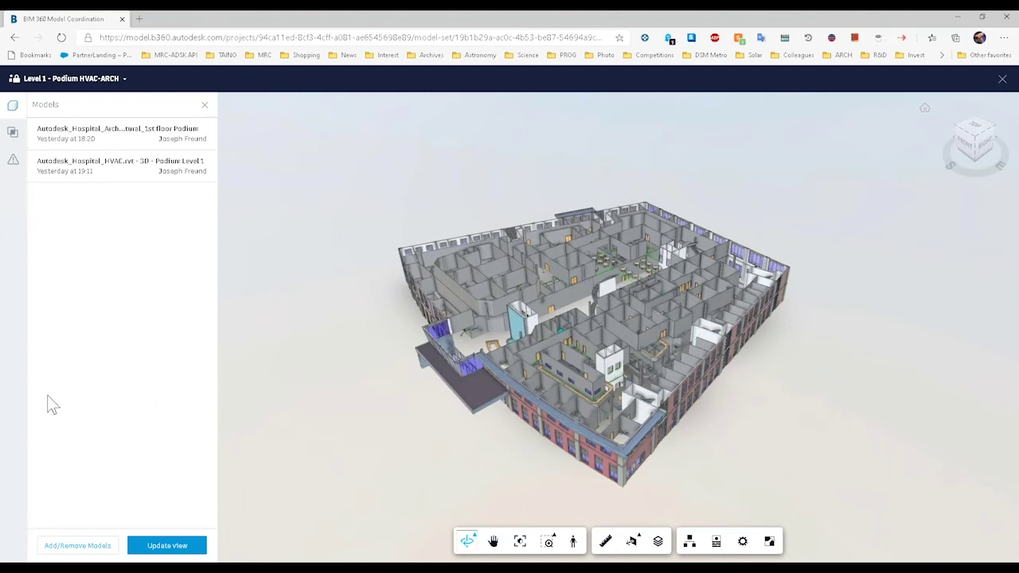
Try the clash view, reload Model Coordination, and reopen "Level 1 - Podium HVAC-ARCH" from the saved views.
left_click(13, 136)
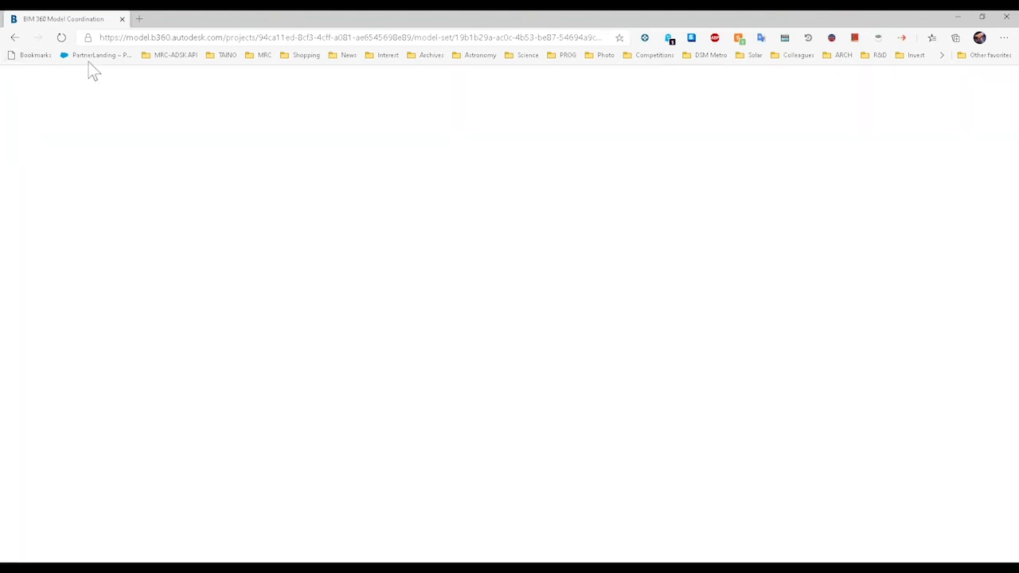
left_click(62, 37)
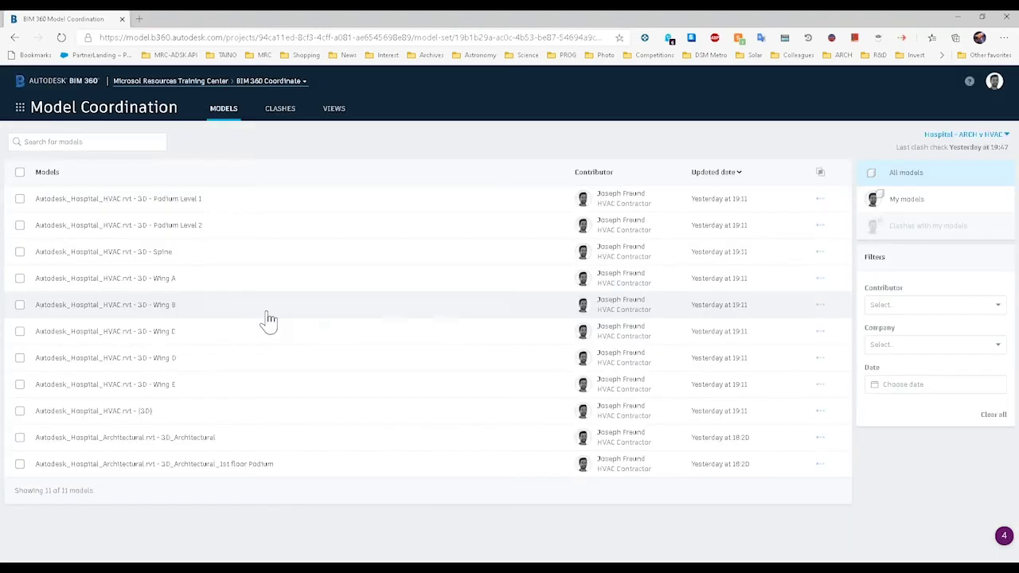
left_click(332, 109)
left_click(334, 111)
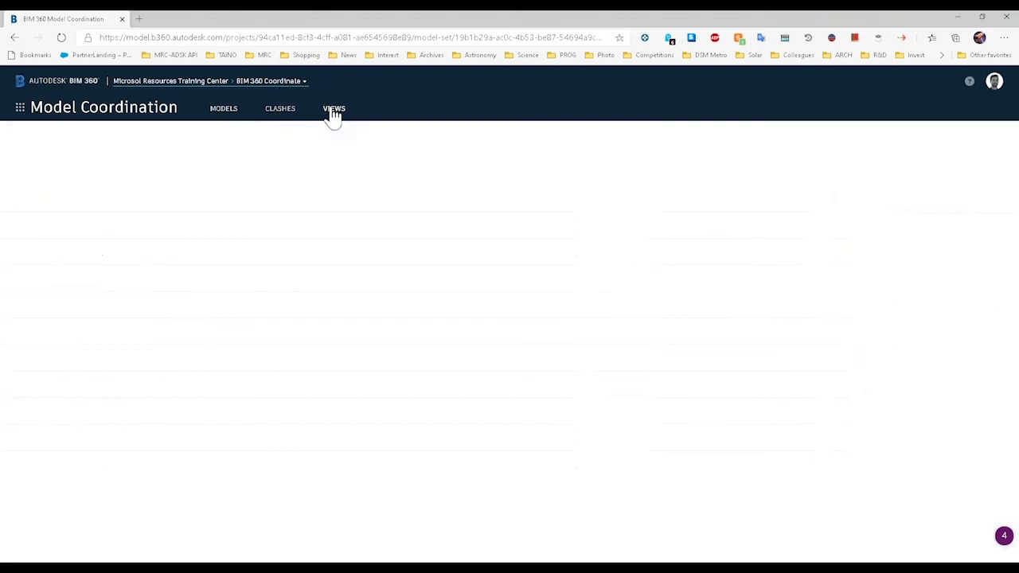
left_click(96, 199)
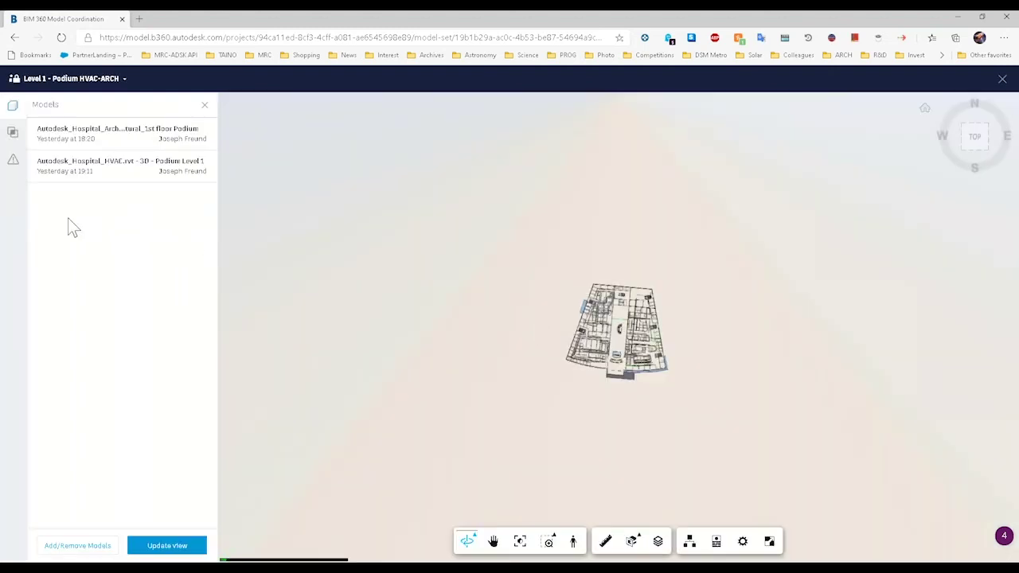
Display the clashes for the podium view and examine the highlighted elements from above and at an angle.
left_click(13, 135)
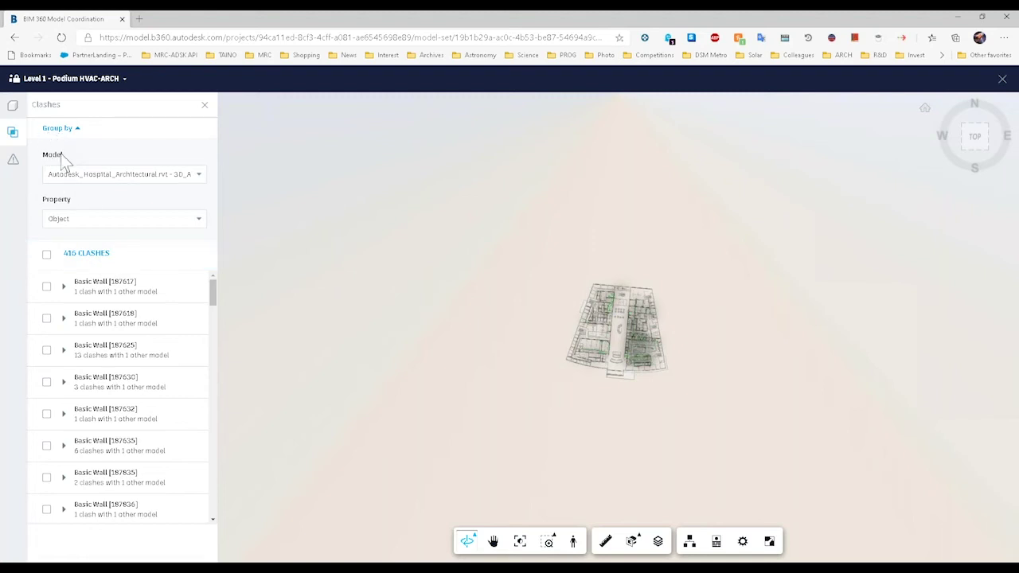
scroll(616, 328, "up", 5)
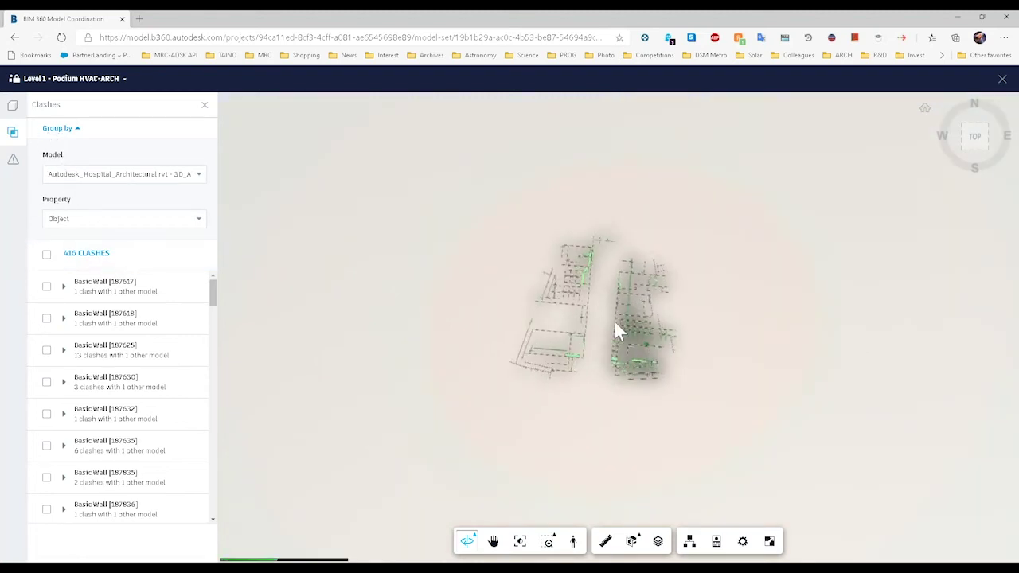
scroll(635, 332, "up", 3)
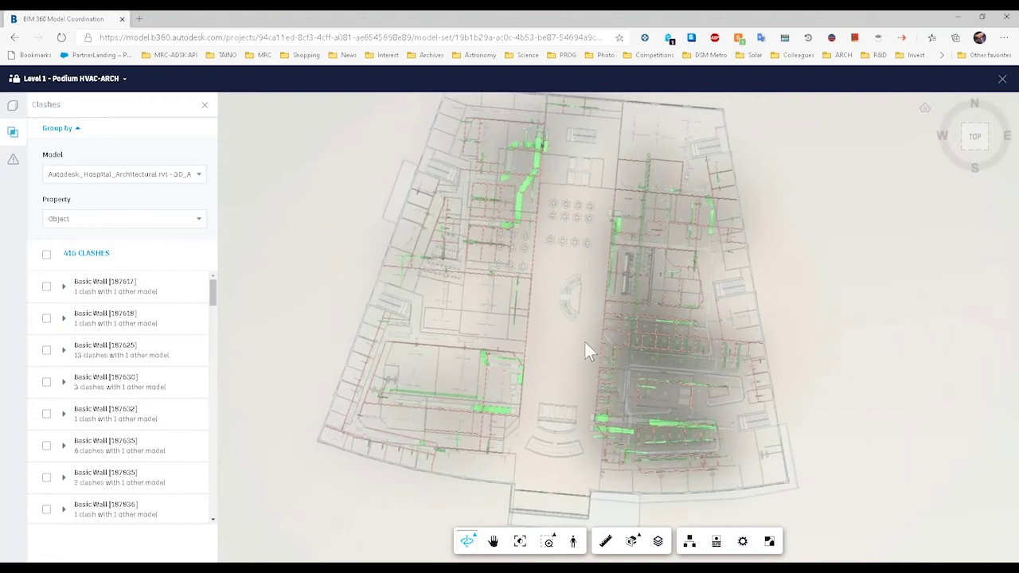
scroll(558, 374, "down", 2)
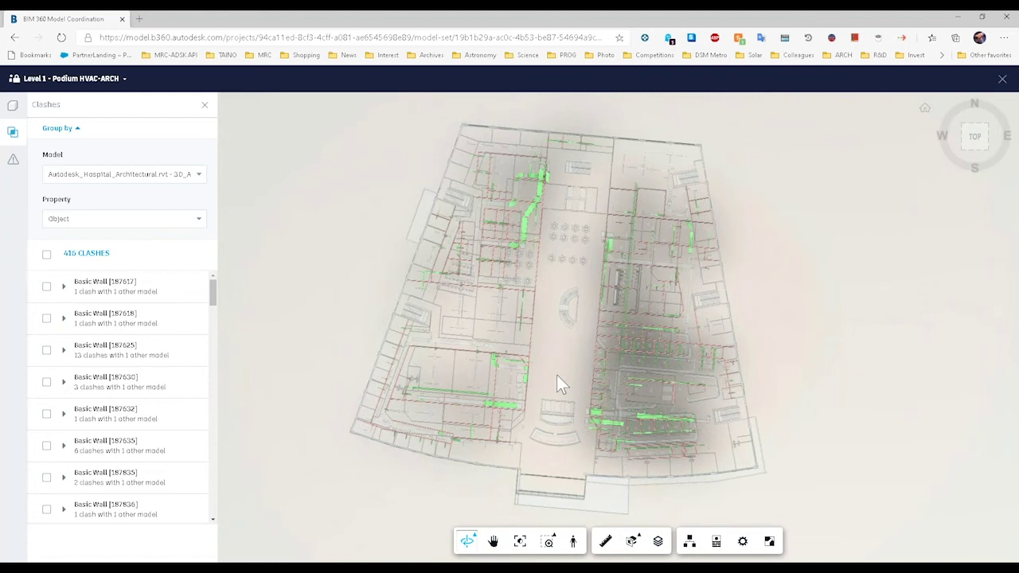
left_click_drag(654, 420, 538, 335)
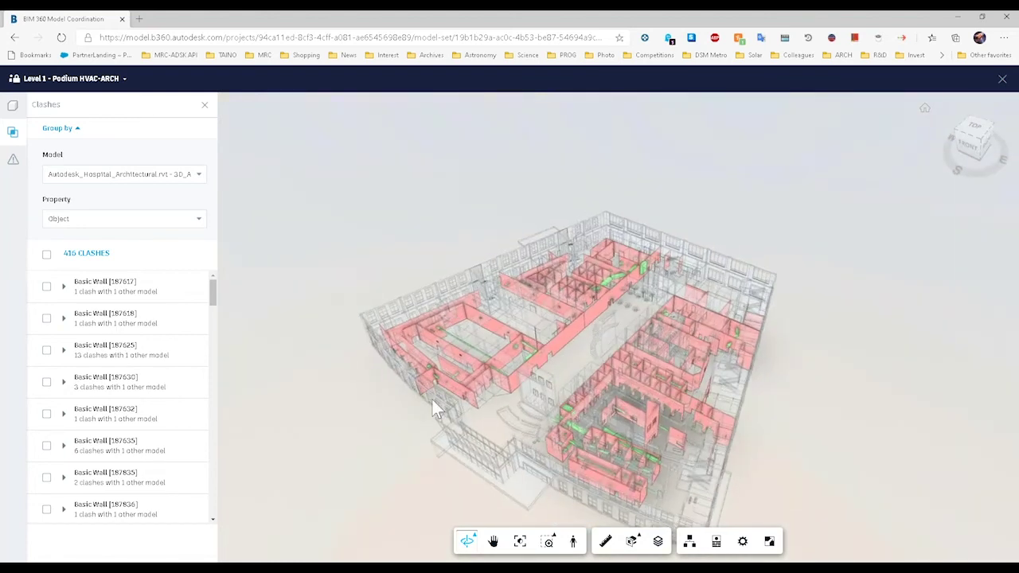
Group the clashes by the HVAC Podium Level 1 model and view the highlighted elements across the building.
left_click(148, 182)
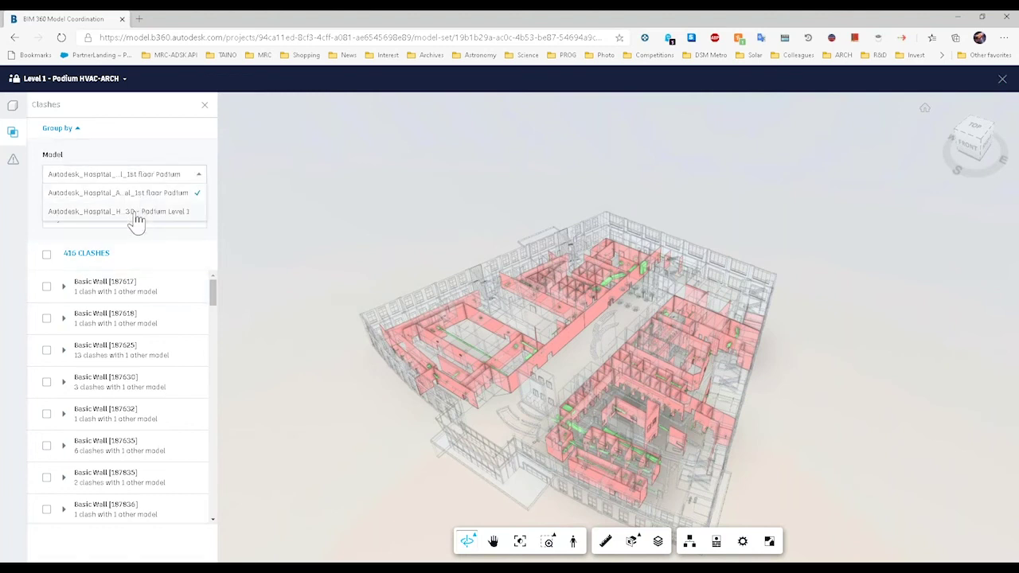
left_click(137, 220)
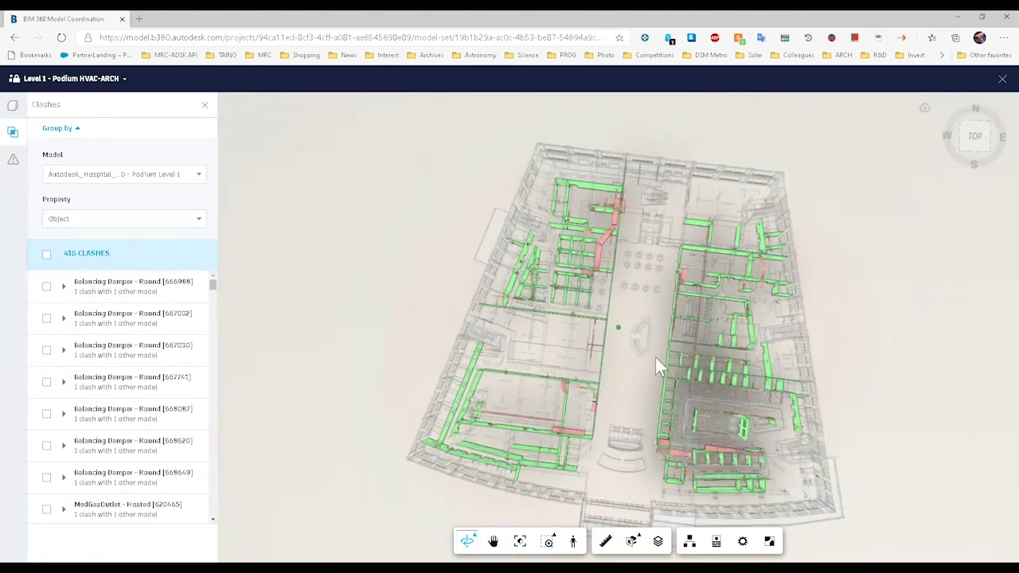
scroll(433, 208, "down", 3)
scroll(573, 342, "up", 4)
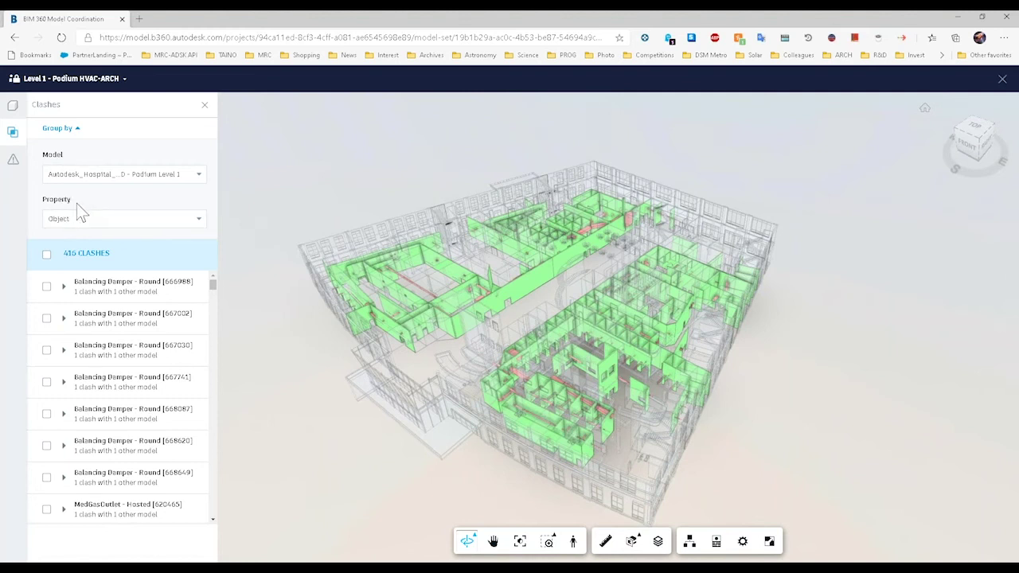
Try grouping the clashes by System Name, and group them by Type Name instead.
left_click(116, 222)
left_click(82, 257)
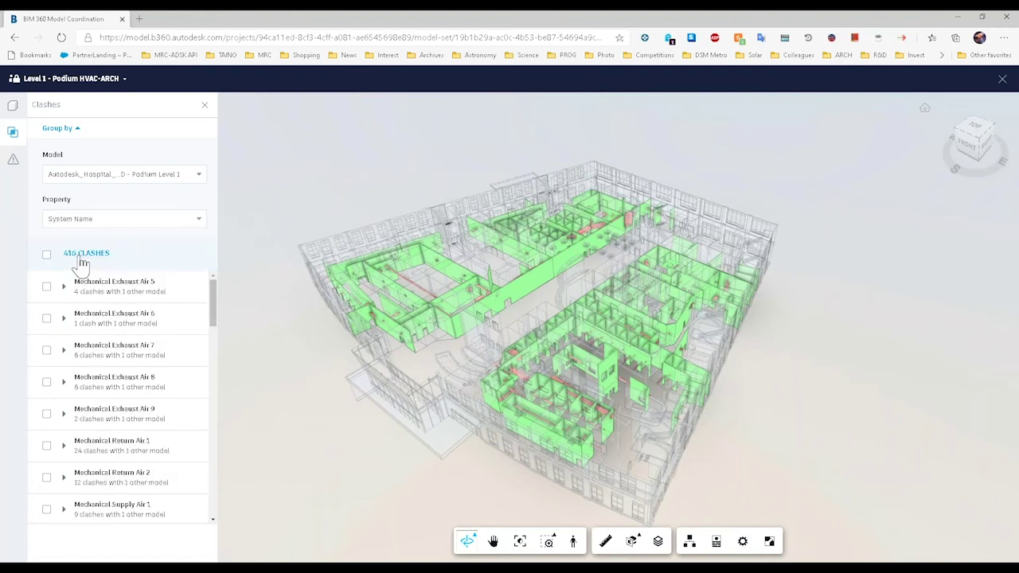
left_click(96, 223)
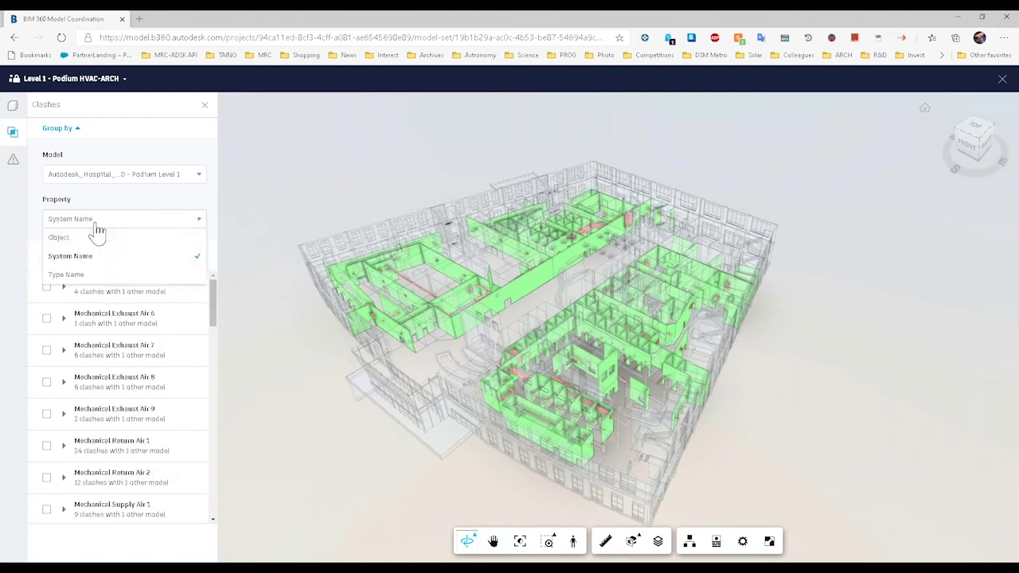
left_click(70, 278)
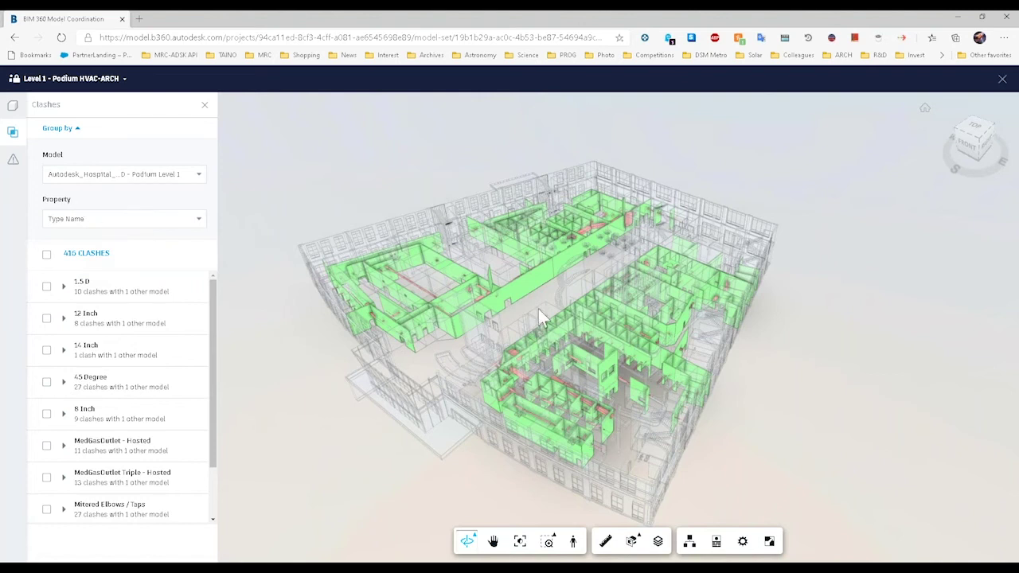
scroll(585, 386, "up", 5)
scroll(672, 370, "down", 4)
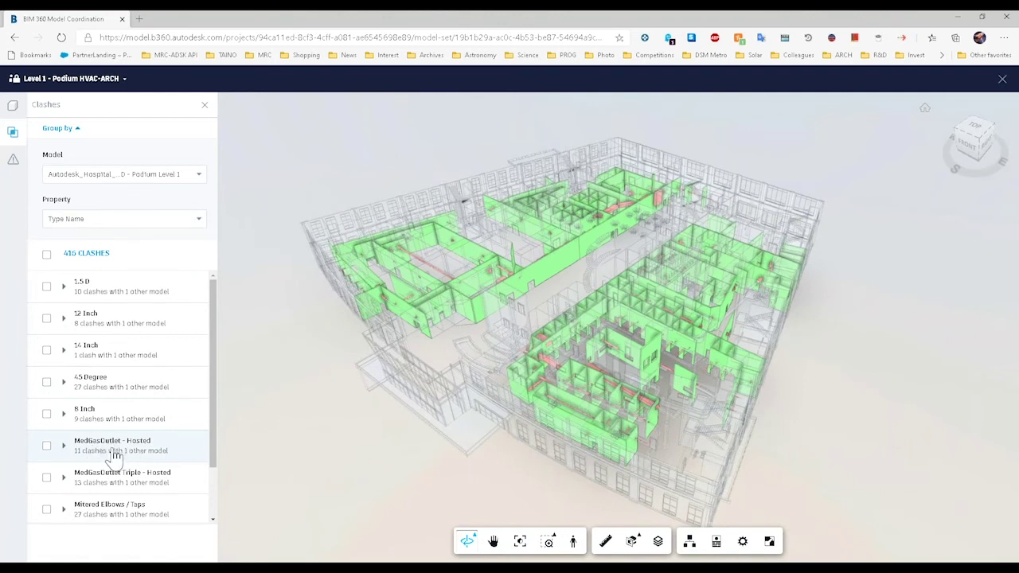
Preview the "MedGasOutlet - Hosted" and "MedGasOutlet Triple - Hosted" clash groups, and check the "MedGasOutlet - Hosted" group.
left_click(101, 457)
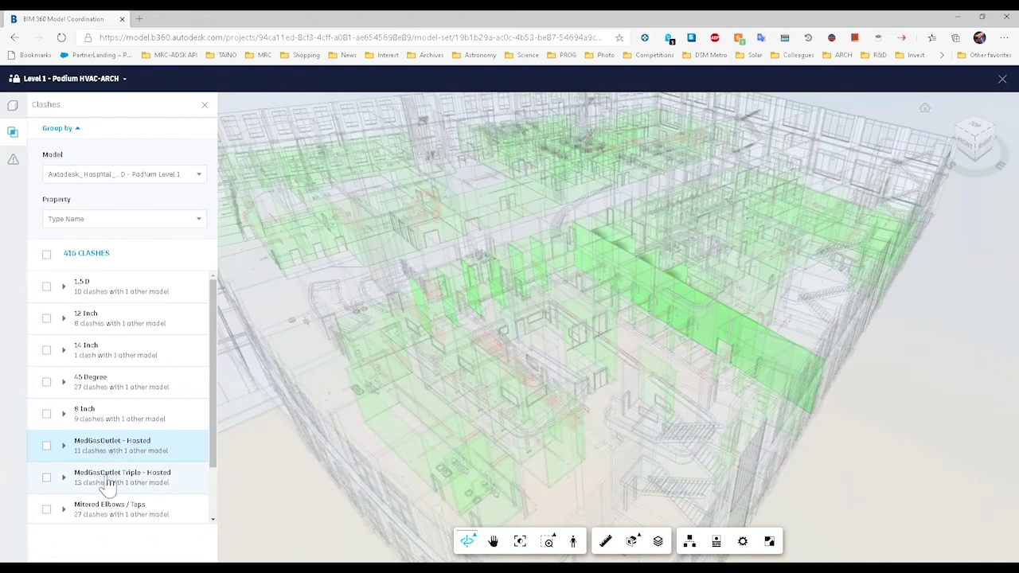
left_click(108, 485)
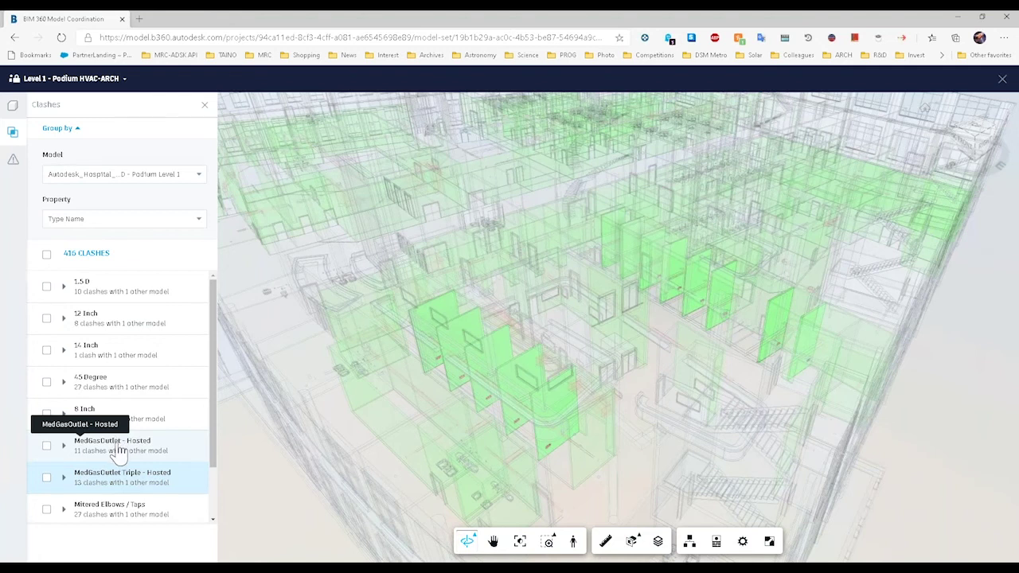
left_click(48, 450)
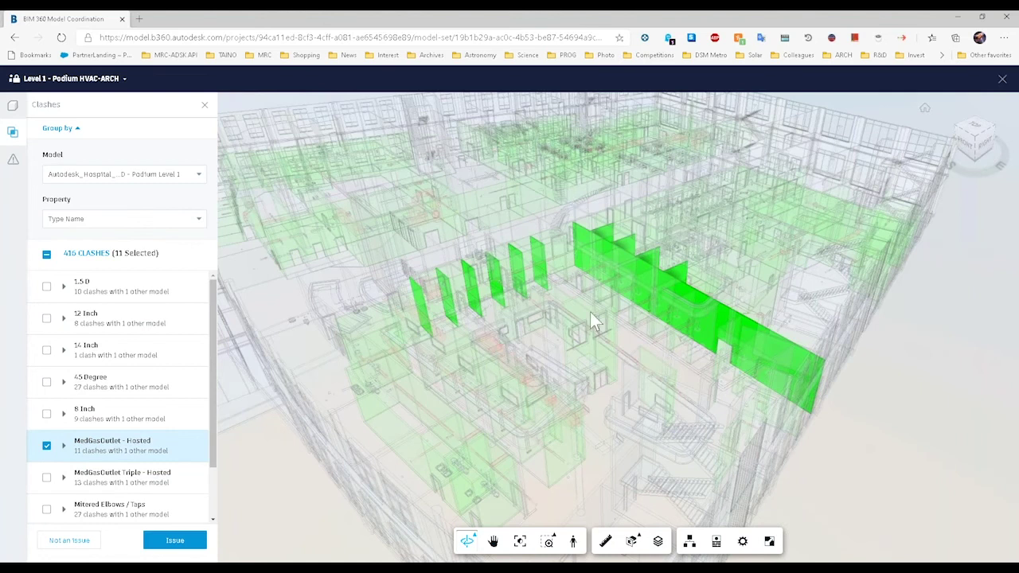
Examine up close where the selected medical gas outlets meet the highlighted partition walls.
left_click_drag(785, 275, 450, 265)
scroll(708, 334, "up", 4)
scroll(708, 334, "up", 5)
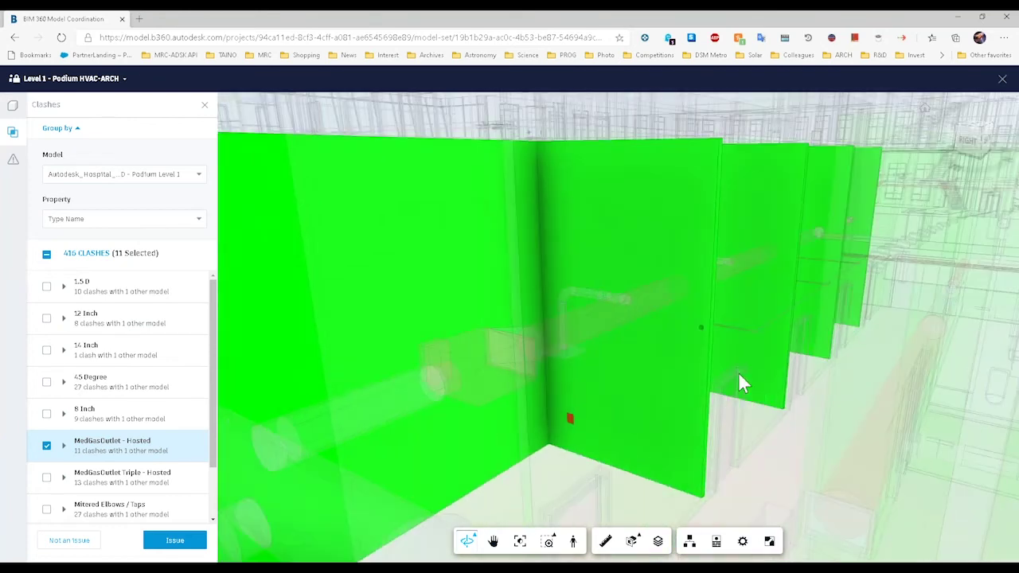
left_click_drag(698, 381, 511, 355)
scroll(512, 355, "down", 3)
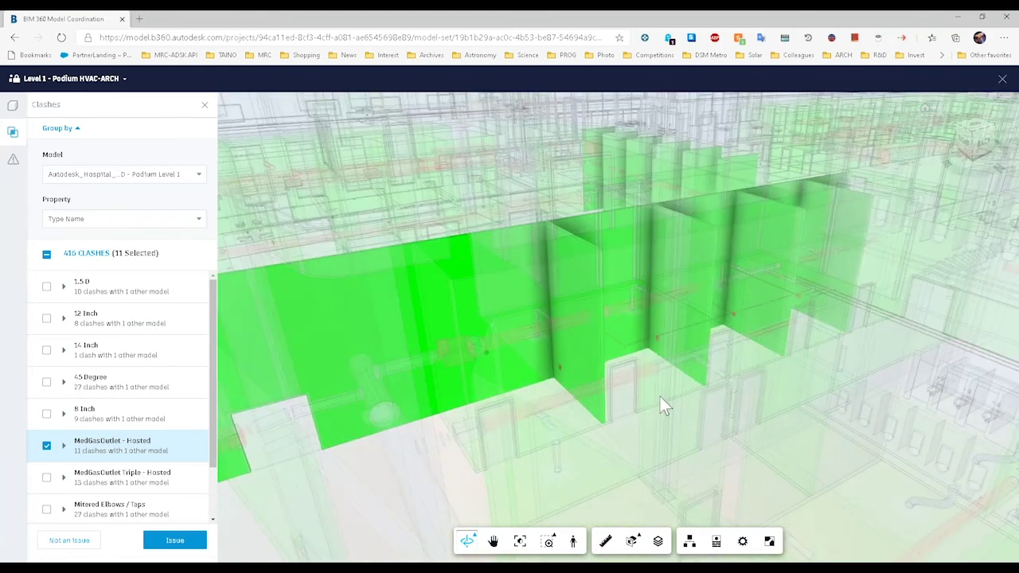
left_click_drag(505, 350, 652, 414)
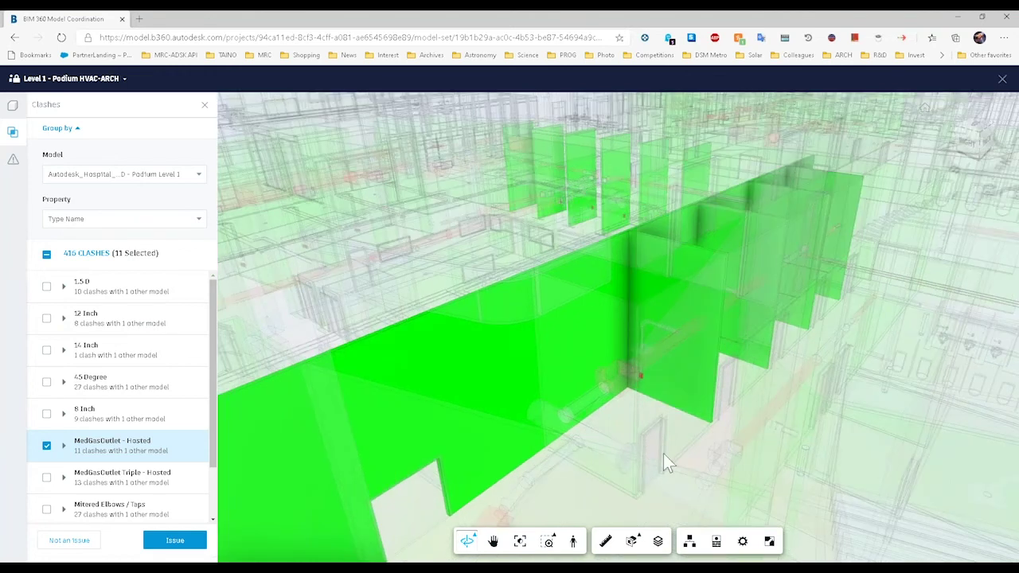
scroll(663, 453, "up", 5)
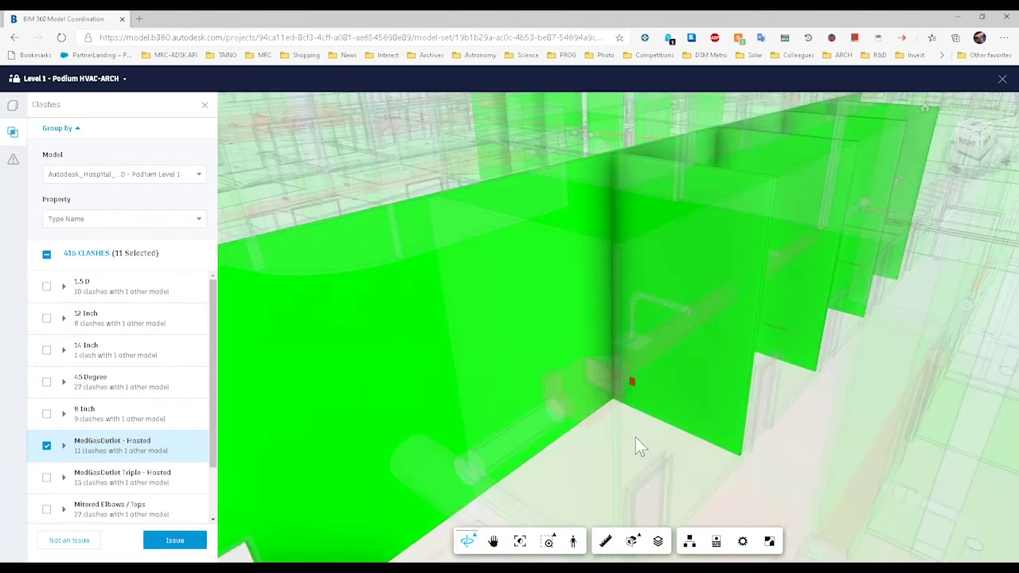
scroll(636, 446, "down", 5)
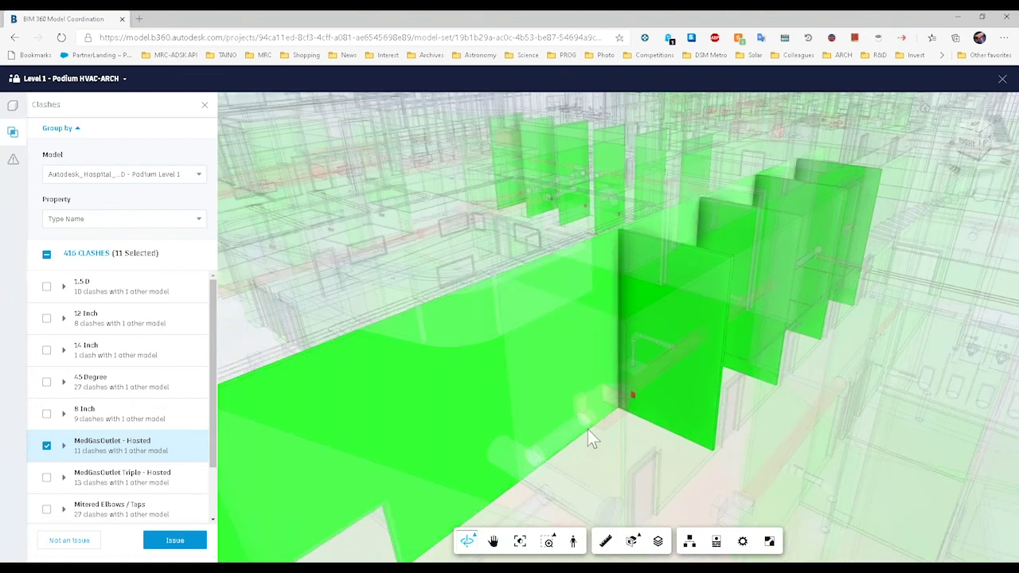
scroll(587, 437, "down", 4)
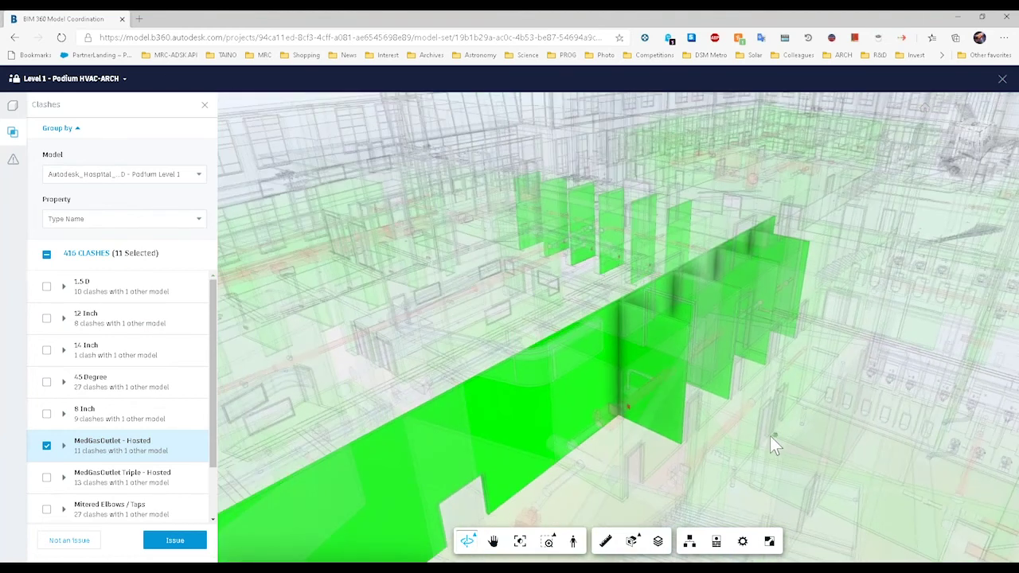
scroll(658, 459, "up", 4)
scroll(609, 438, "down", 3)
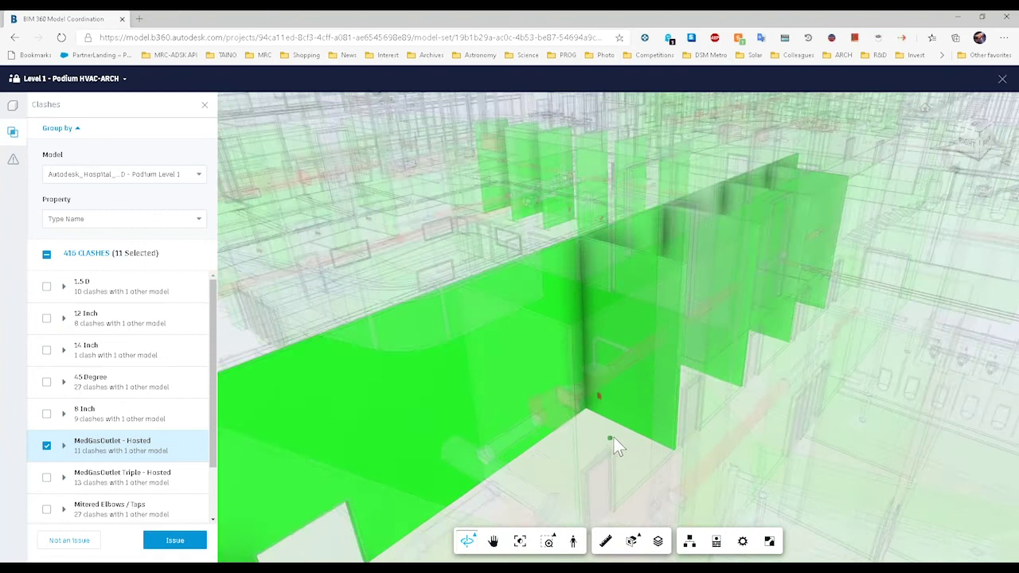
scroll(614, 436, "down", 3)
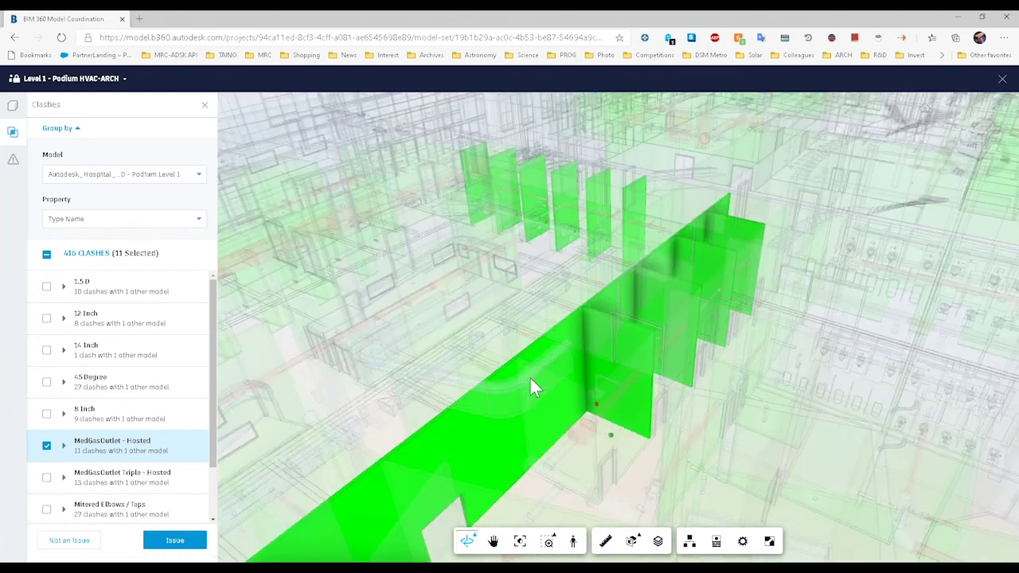
scroll(590, 414, "up", 5)
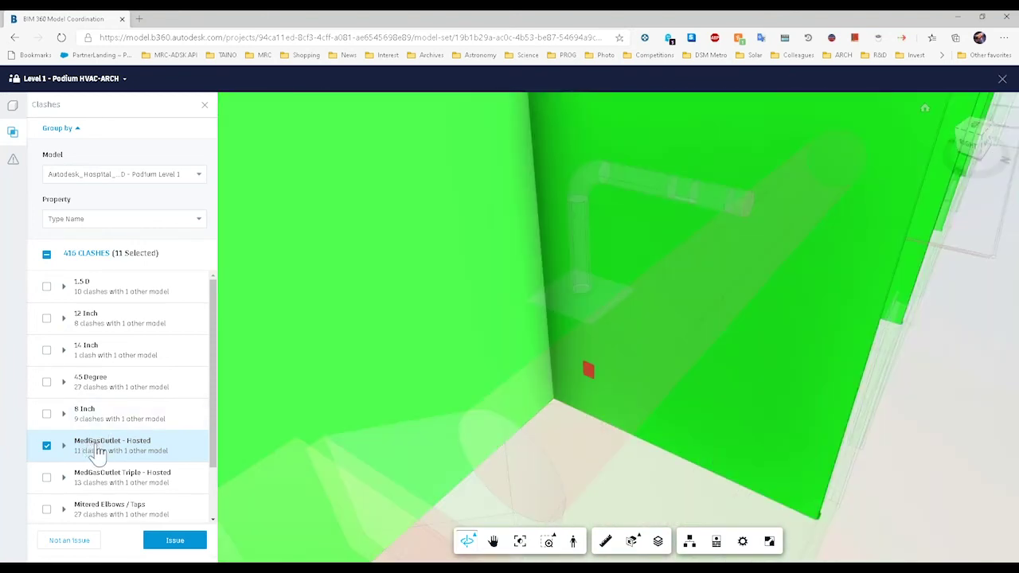
Inspect the outlet clashes on neighbouring walls from the back, and view the affected walls within the whole building.
mouse_move(657, 460)
left_mouse_down()
mouse_move(540, 419)
mouse_move(516, 385)
left_mouse_up()
scroll(515, 386, "down", 2)
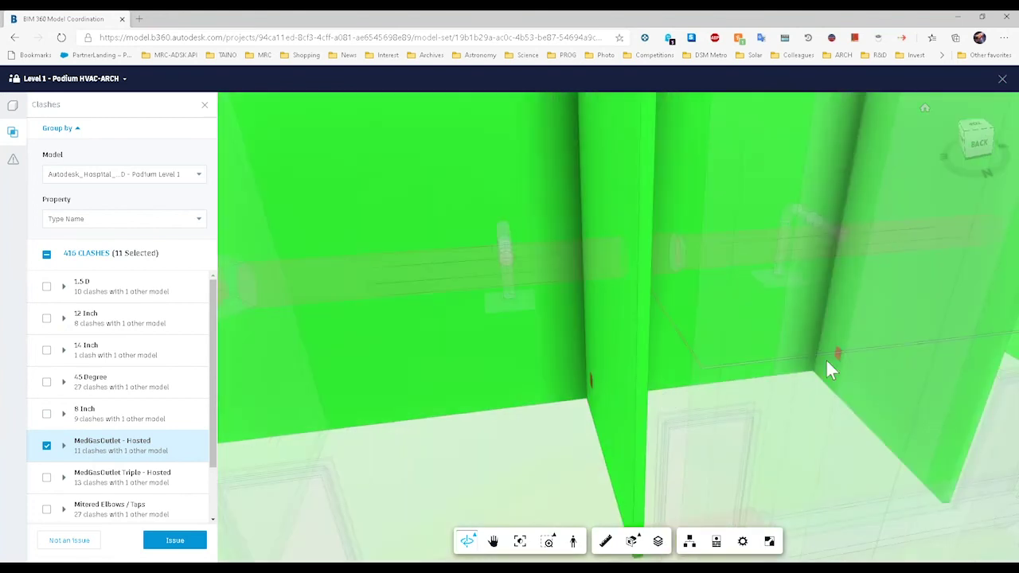
mouse_move(847, 372)
left_mouse_down()
mouse_move(818, 353)
mouse_move(926, 311)
left_mouse_up()
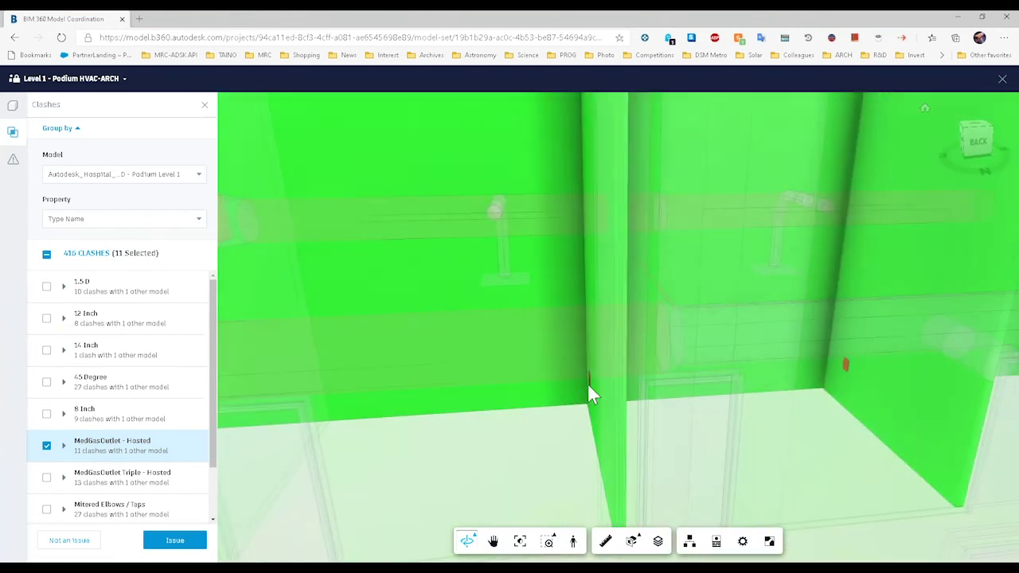
scroll(579, 411, "down", 4)
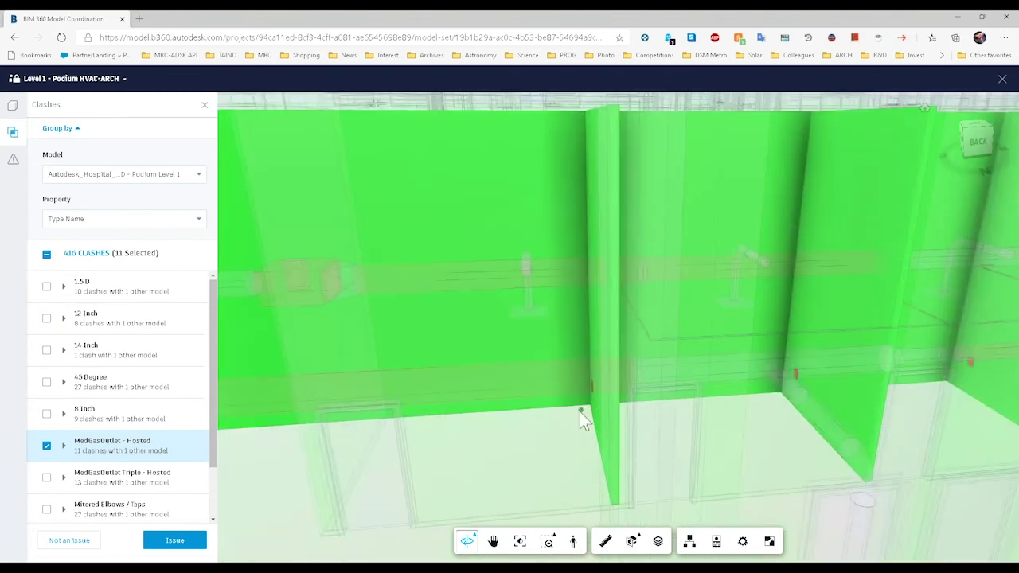
left_click_drag(513, 421, 602, 446)
scroll(466, 426, "down", 6)
left_click_drag(466, 426, 897, 348)
scroll(898, 349, "down", 10)
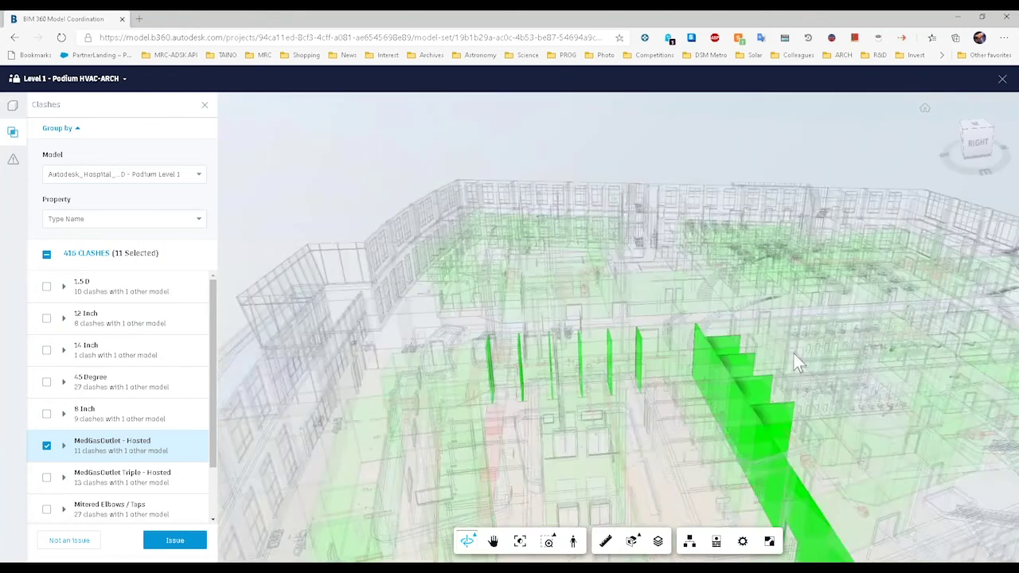
left_click_drag(637, 365, 651, 402)
scroll(651, 402, "up", 3)
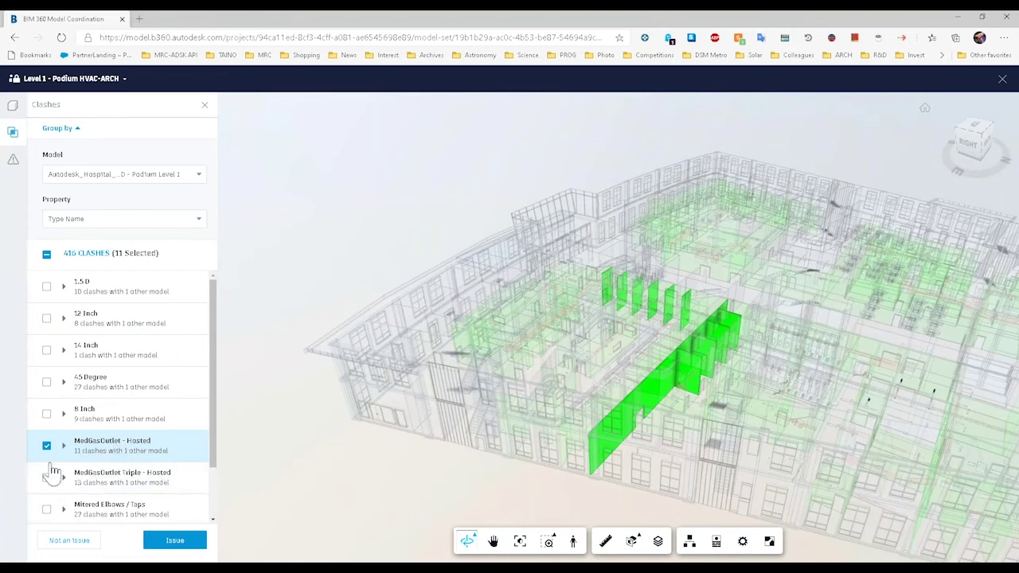
Add the "MedGasOutlet Triple - Hosted" clash group to the selection and inspect its outlets and walls.
left_click(101, 485)
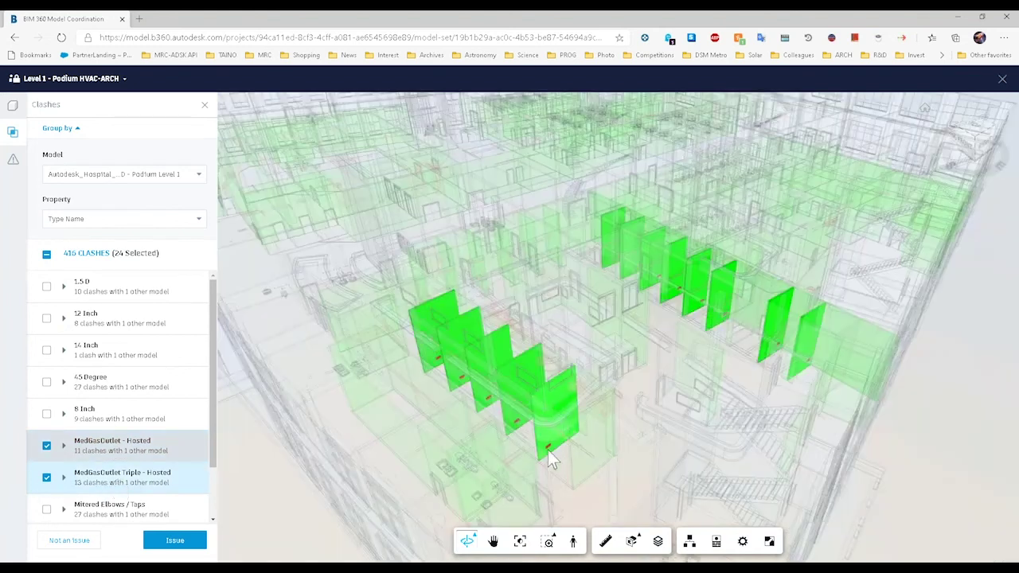
scroll(530, 461, "up", 8)
left_click_drag(568, 438, 695, 435)
scroll(695, 435, "down", 10)
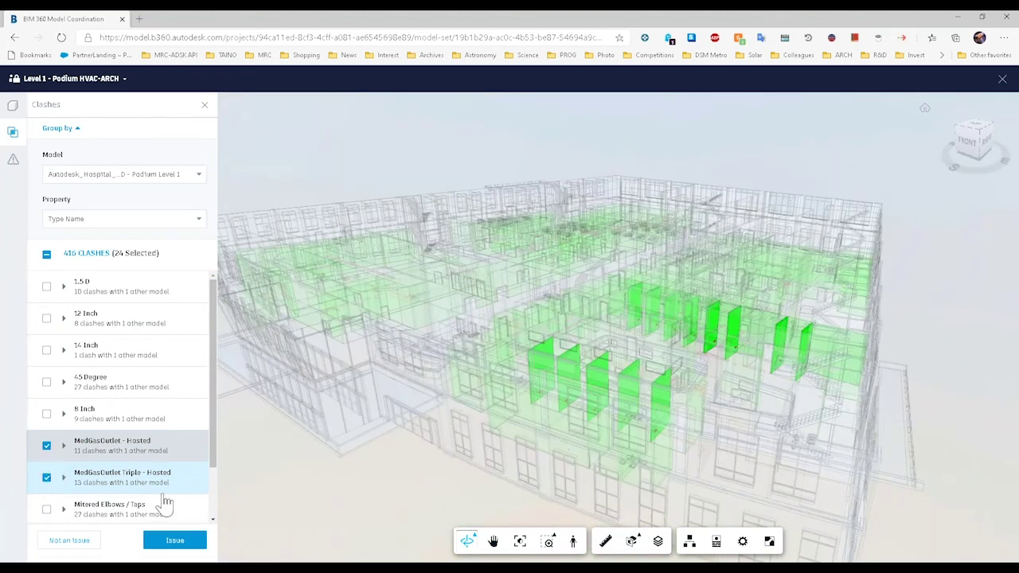
Mark the selected medical gas outlet clashes as not an issue, titled "Outlet - No Issue" with the reason "Valid penetration".
left_click(68, 545)
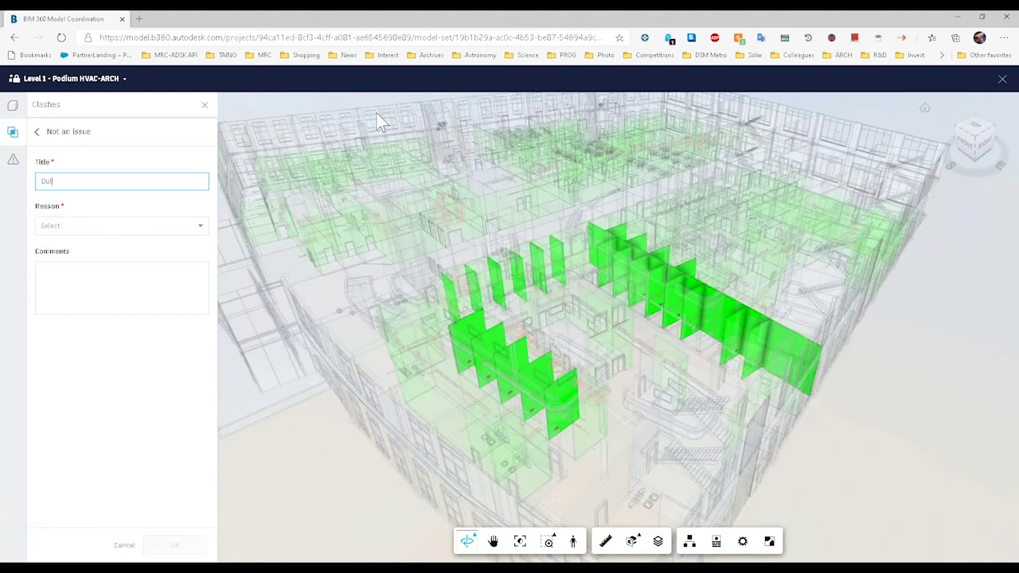
type("e")
key("Tab")
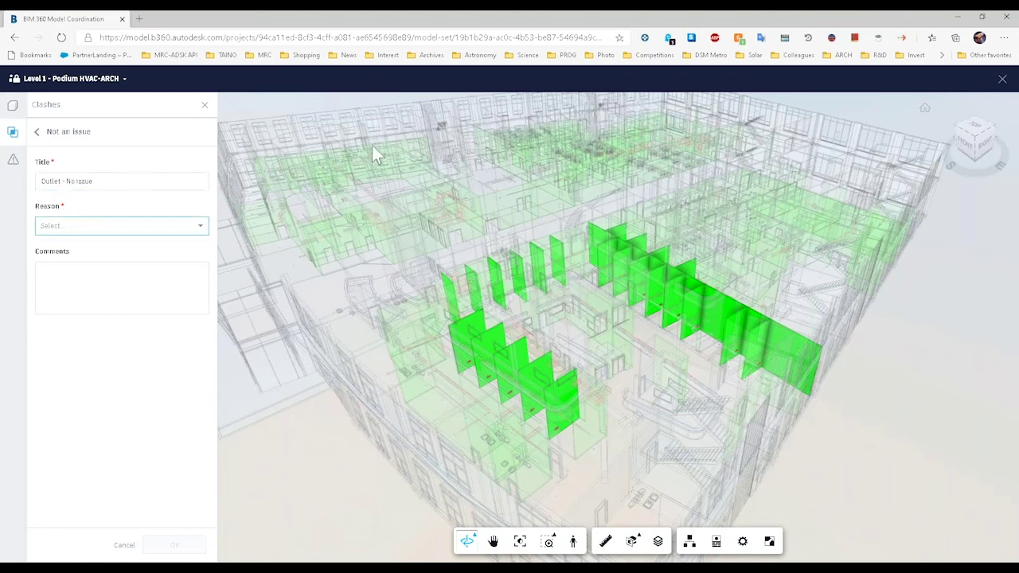
left_click(145, 230)
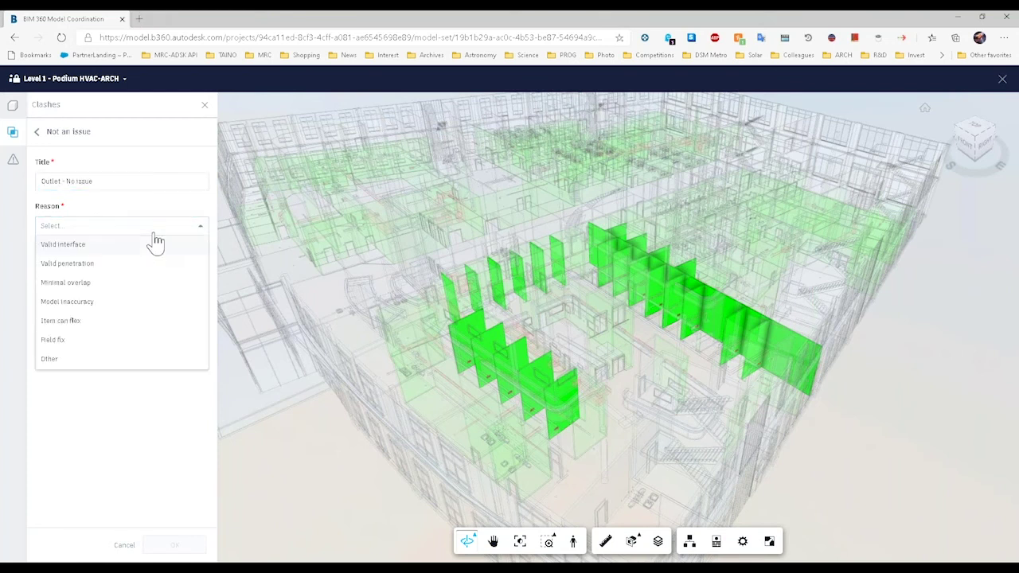
left_click(80, 263)
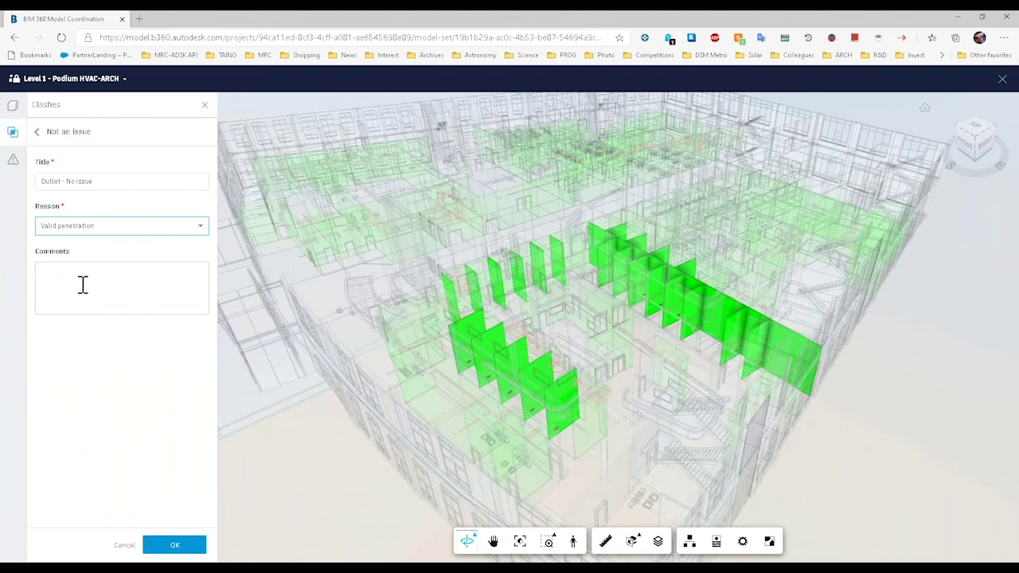
left_click(175, 544)
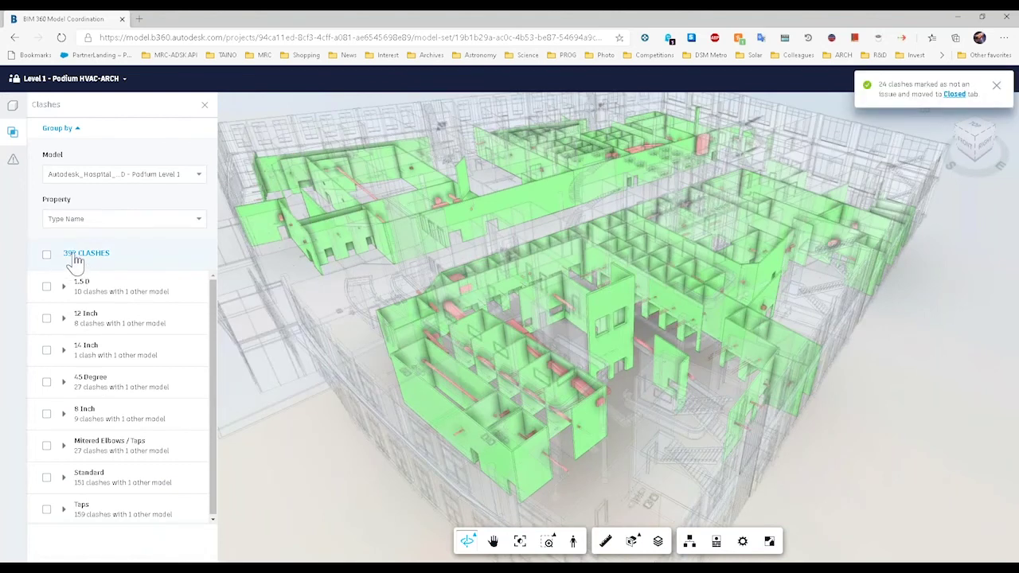
key("ctrl")
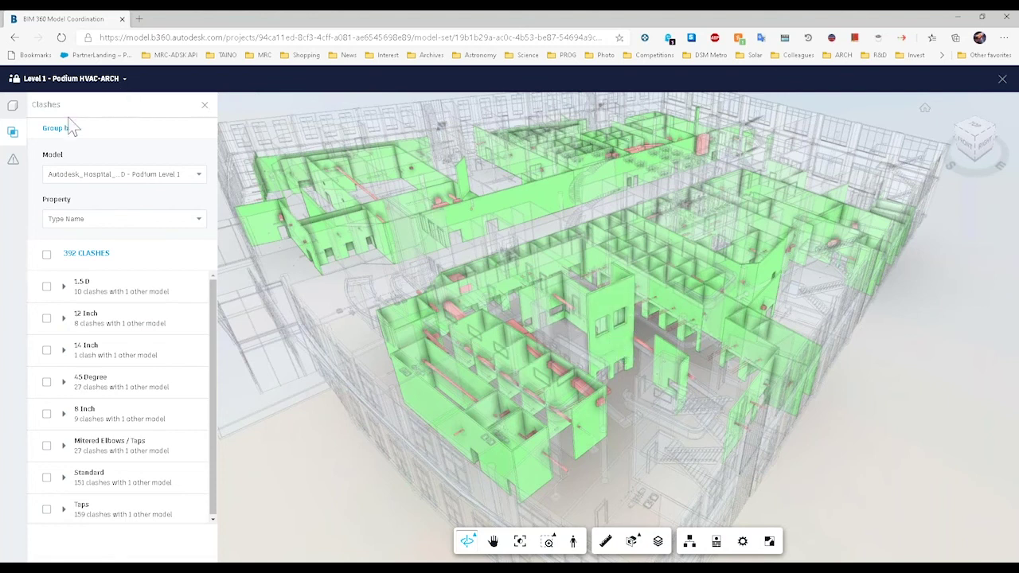
Leave the saved view and, from the clash matrix, inspect the clashes between the HVAC Spine and Podium Level 2 models in 3D.
left_click(1002, 82)
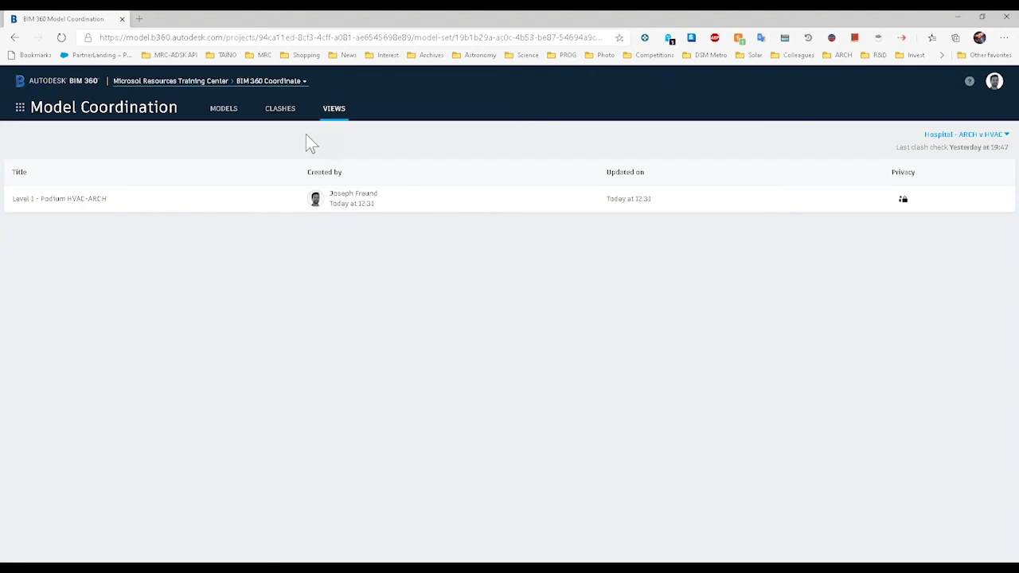
left_click(284, 111)
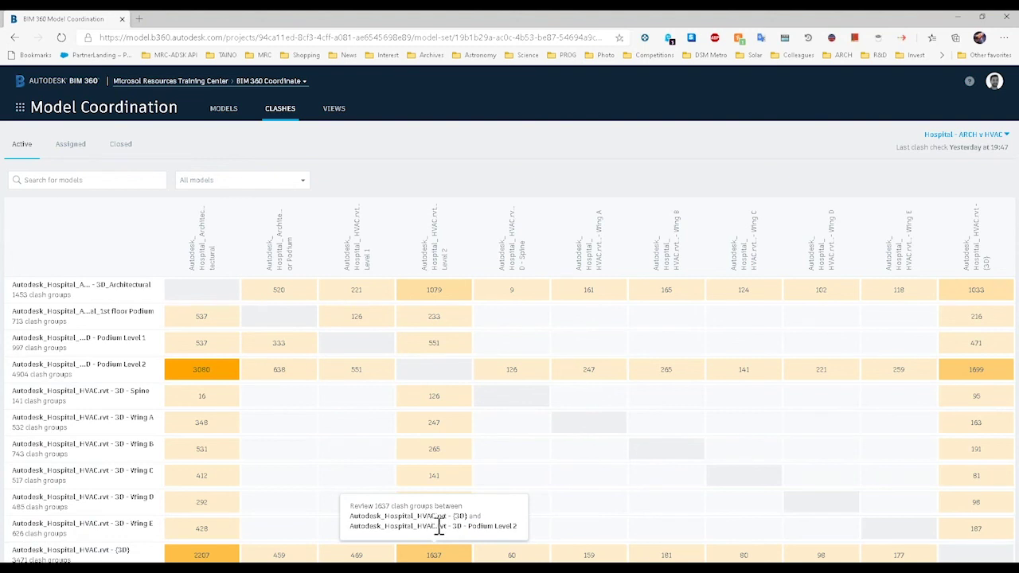
left_click(444, 408)
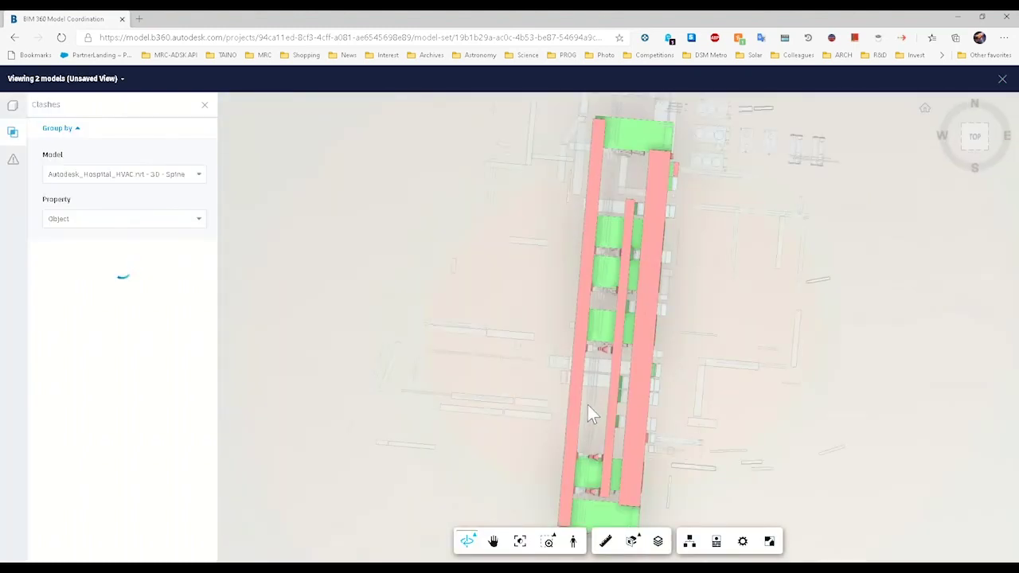
left_click_drag(635, 377, 495, 255)
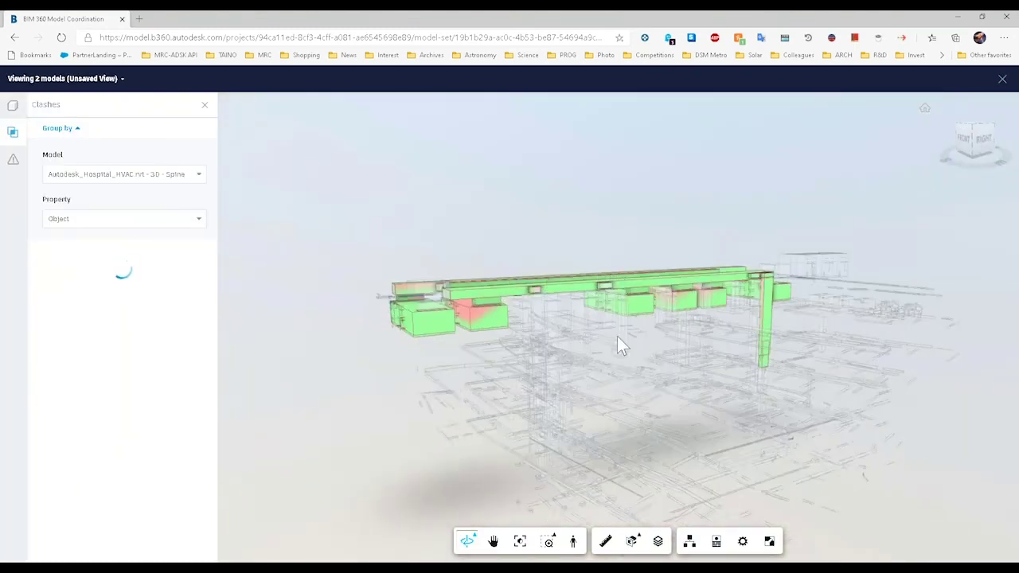
left_click_drag(635, 335, 774, 238)
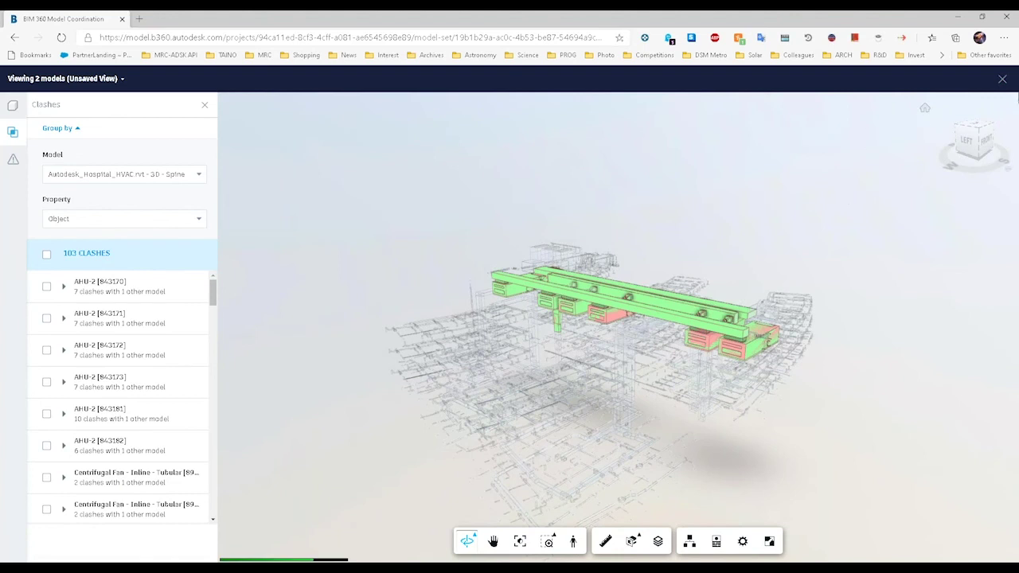
left_click(1003, 81)
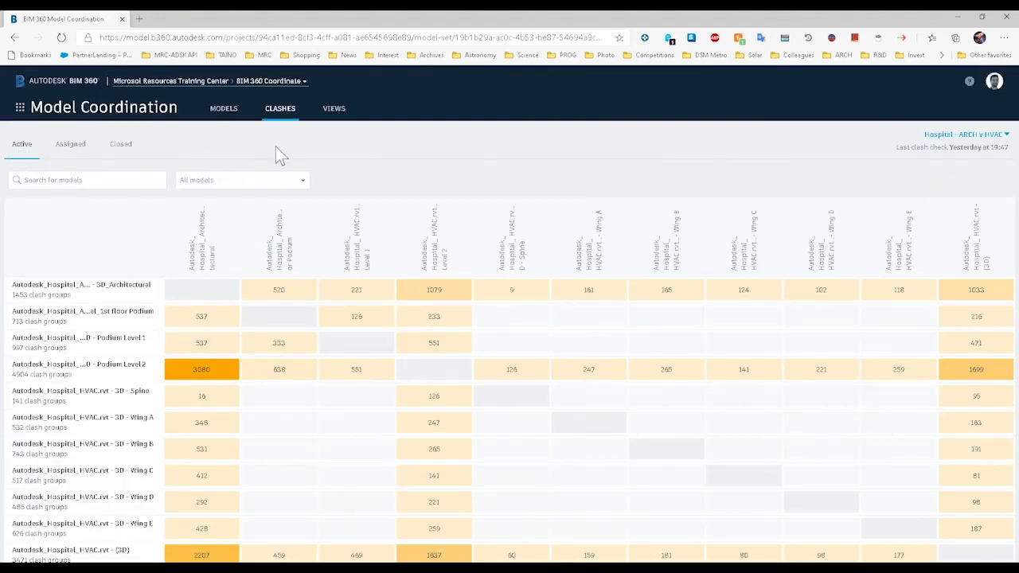
Check the assigned and closed clashes, and return to the active clash matrix.
left_click(71, 148)
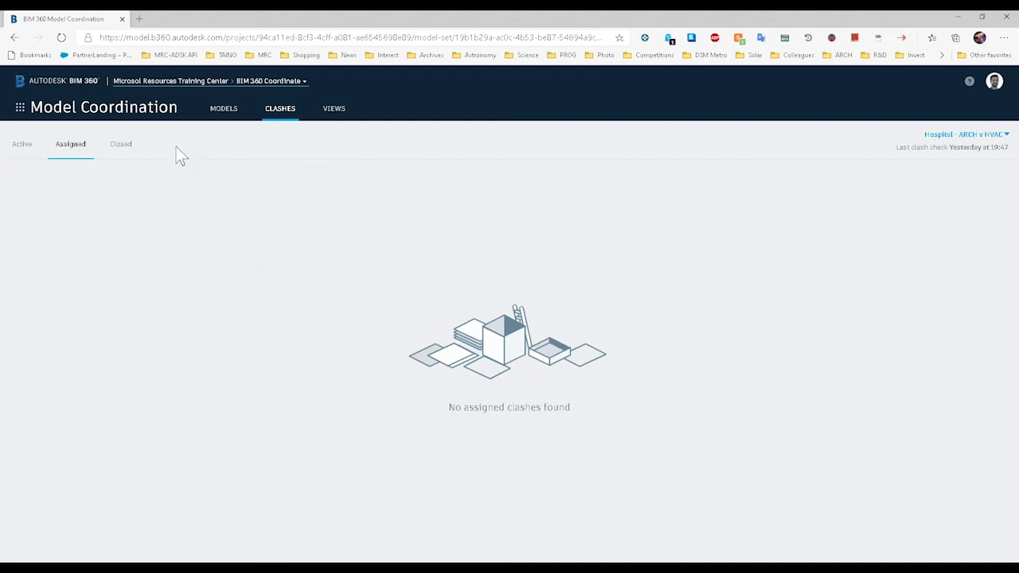
left_click(123, 151)
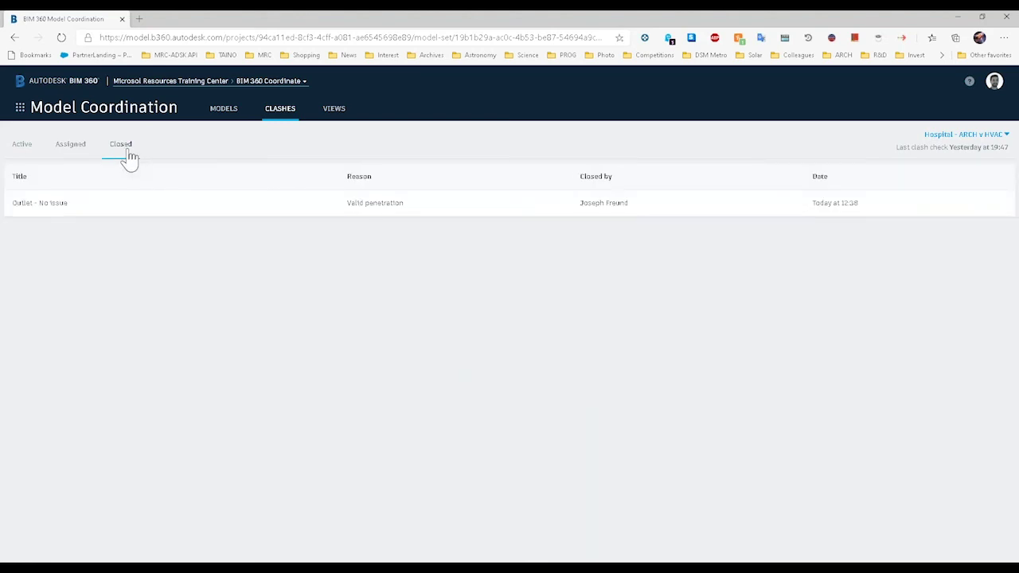
key("ctrl")
left_click(23, 147)
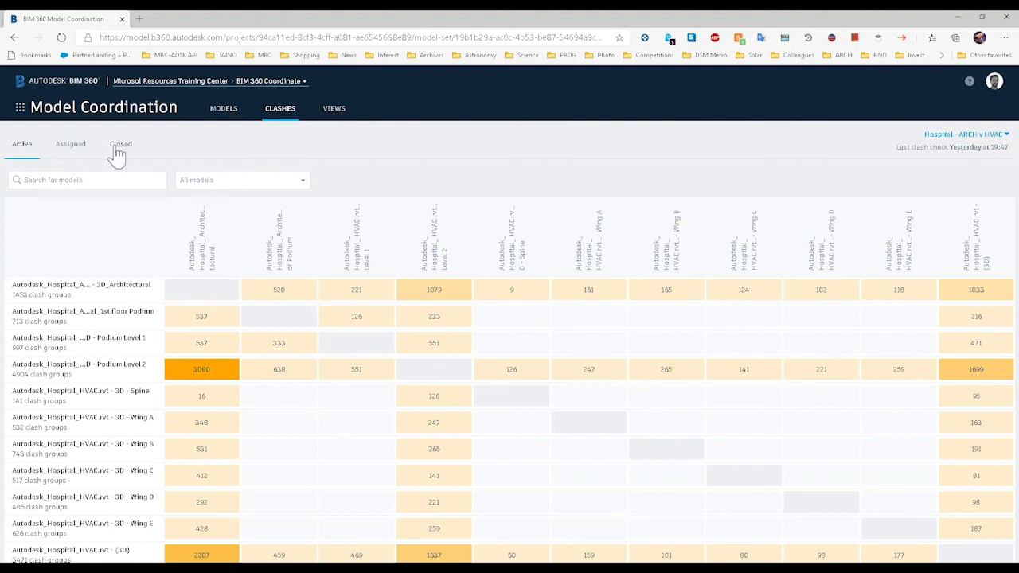
Reopen the saved view "Level 1 - Podium HVAC-ARCH" and display its clashes.
left_click(335, 116)
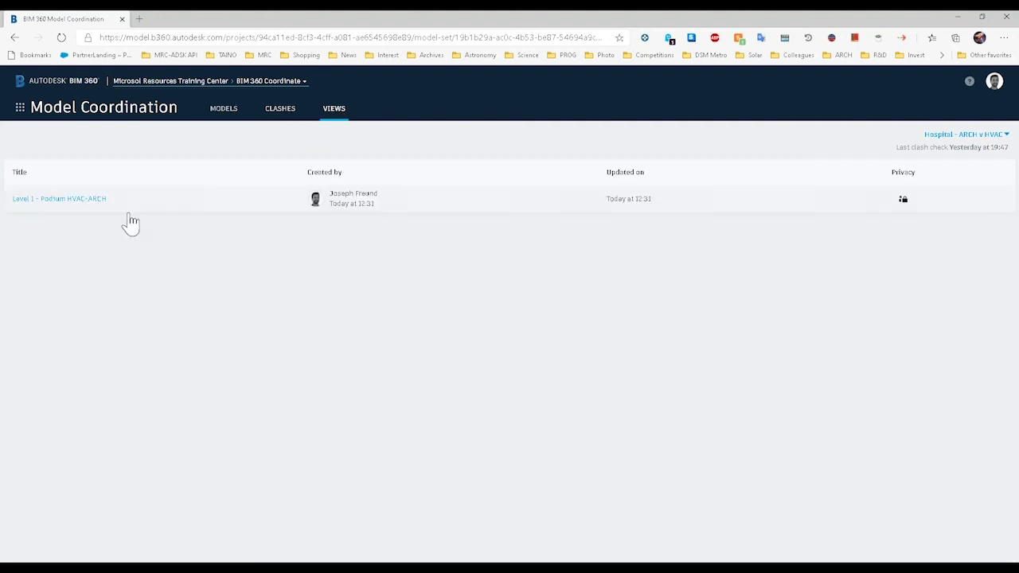
left_click(85, 200)
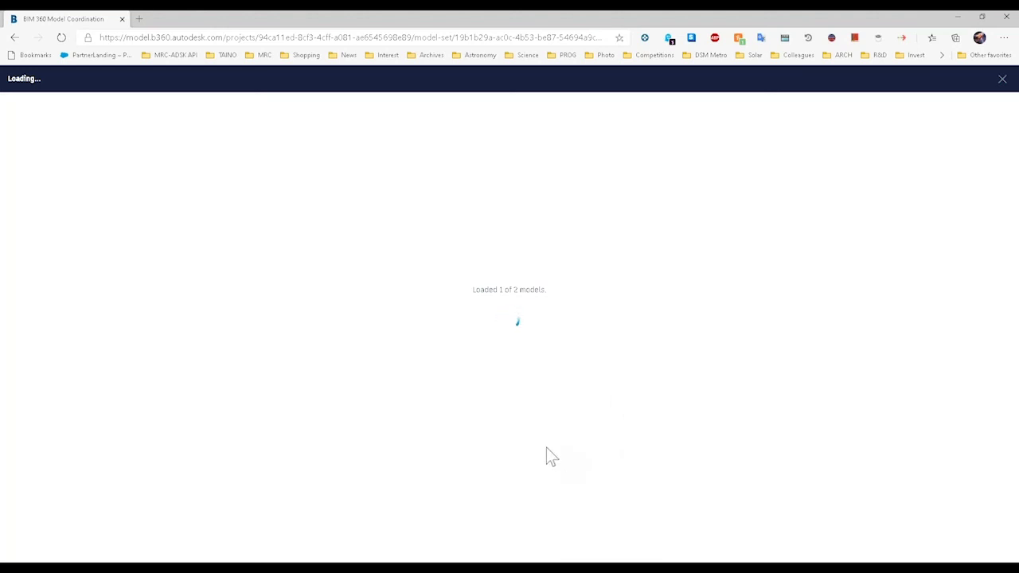
scroll(605, 374, "up", 5)
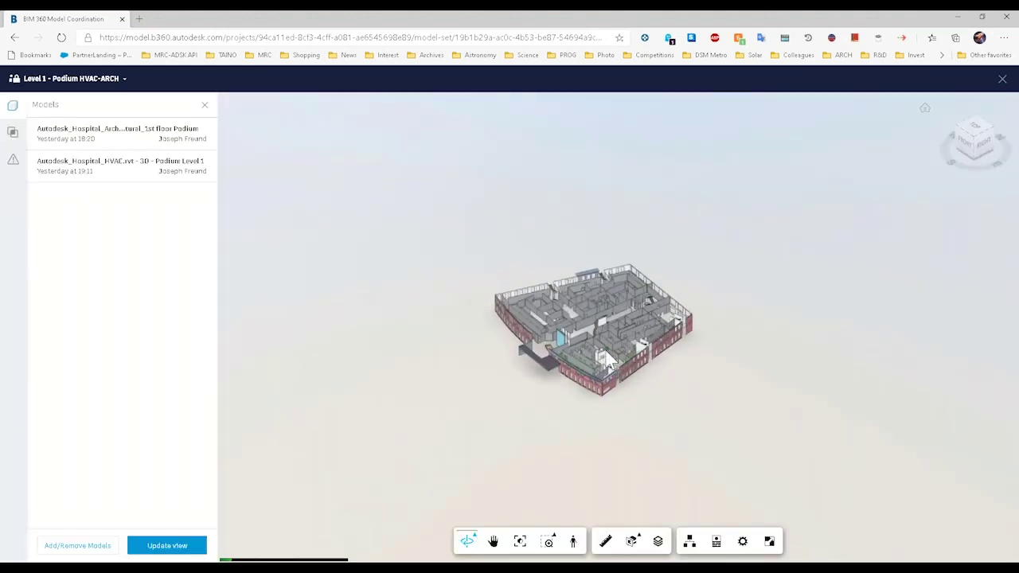
left_click(13, 132)
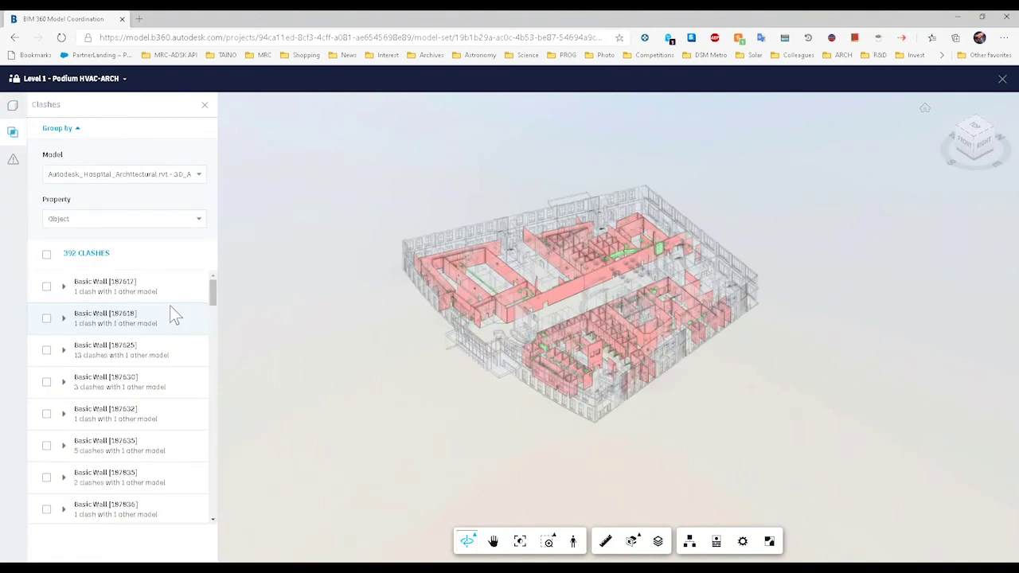
Select together the clashing duct segments and fittings that run at an angle through the long partition wall and its adjoining room walls.
scroll(625, 378, "up", 5)
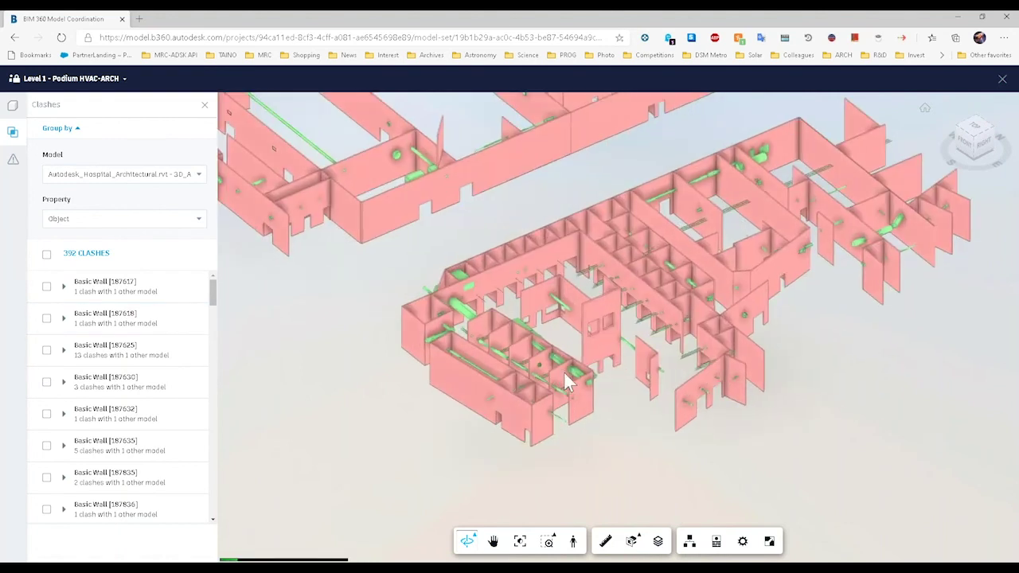
scroll(565, 382, "up", 10)
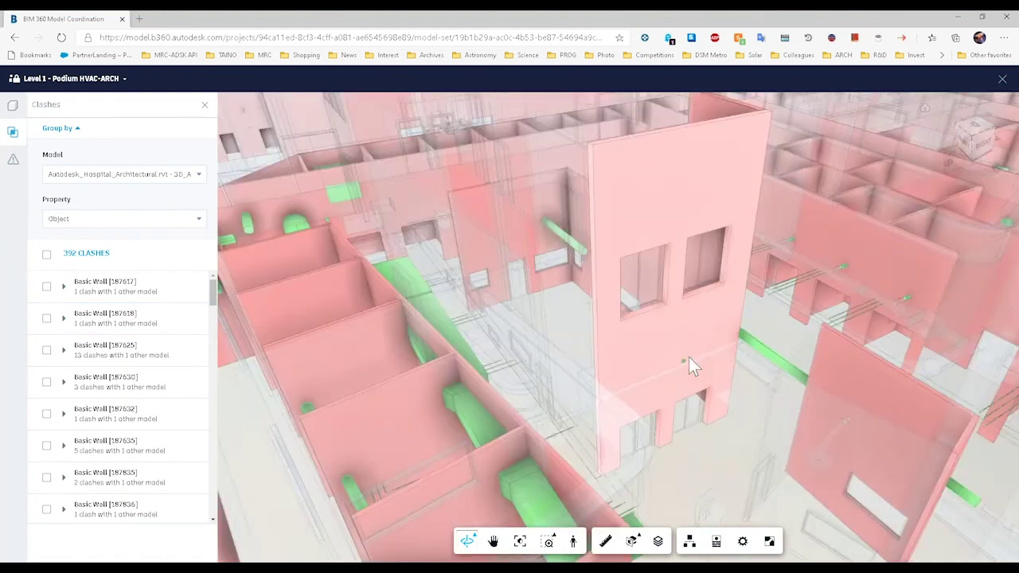
scroll(689, 358, "down", 5)
left_click_drag(473, 463, 436, 473)
scroll(563, 339, "up", 5)
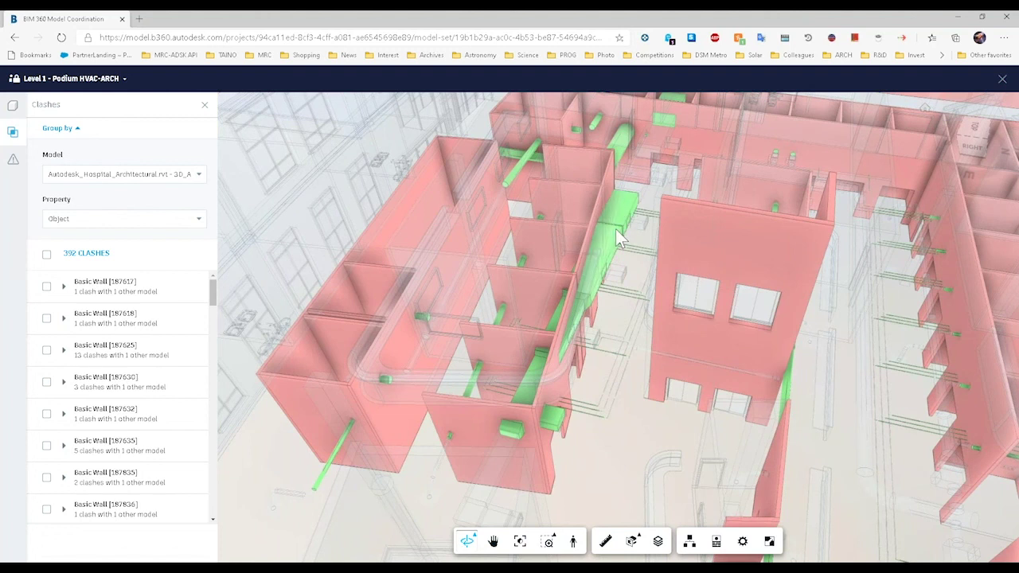
left_click(634, 304)
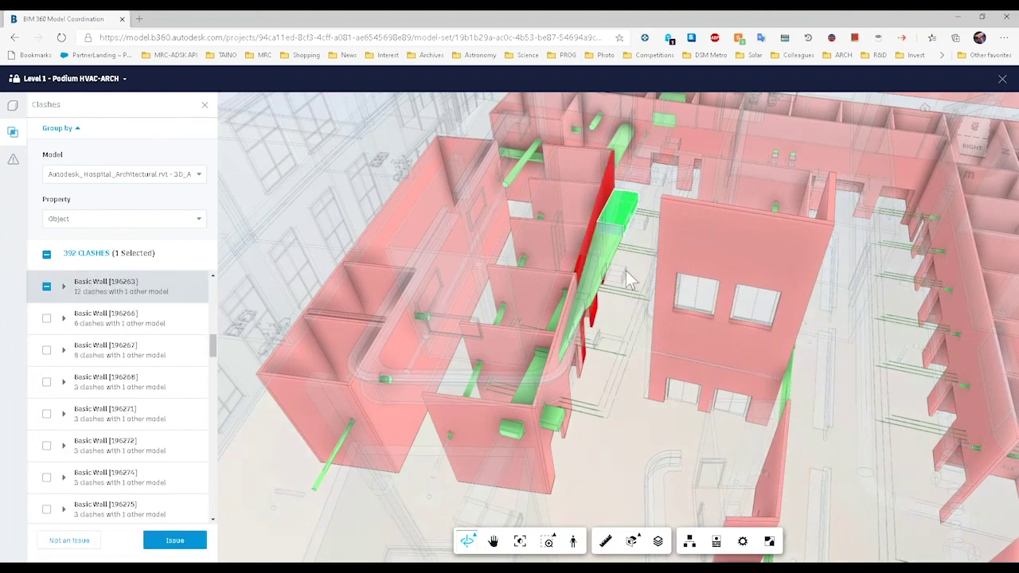
left_click(608, 246)
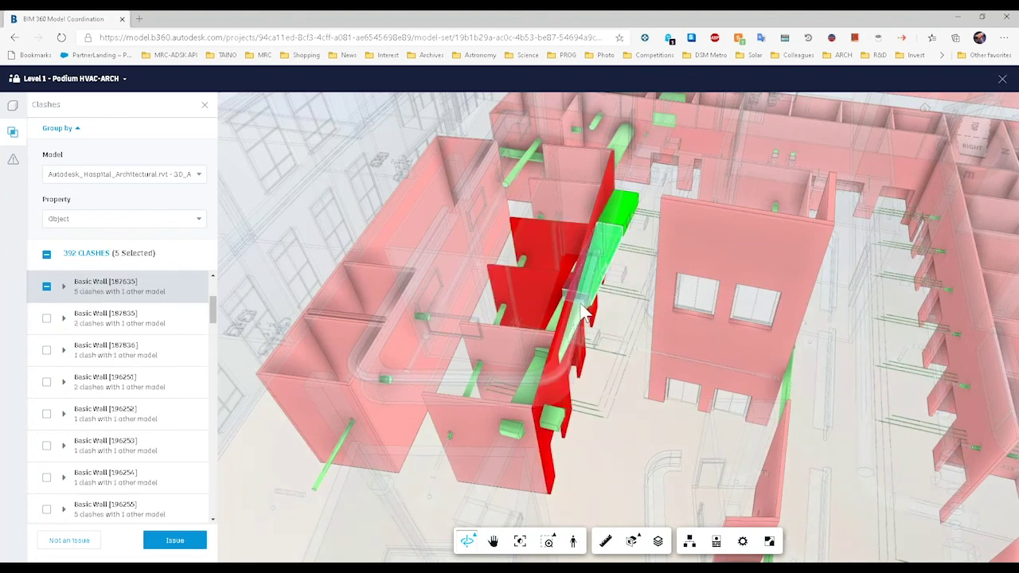
left_click(588, 326)
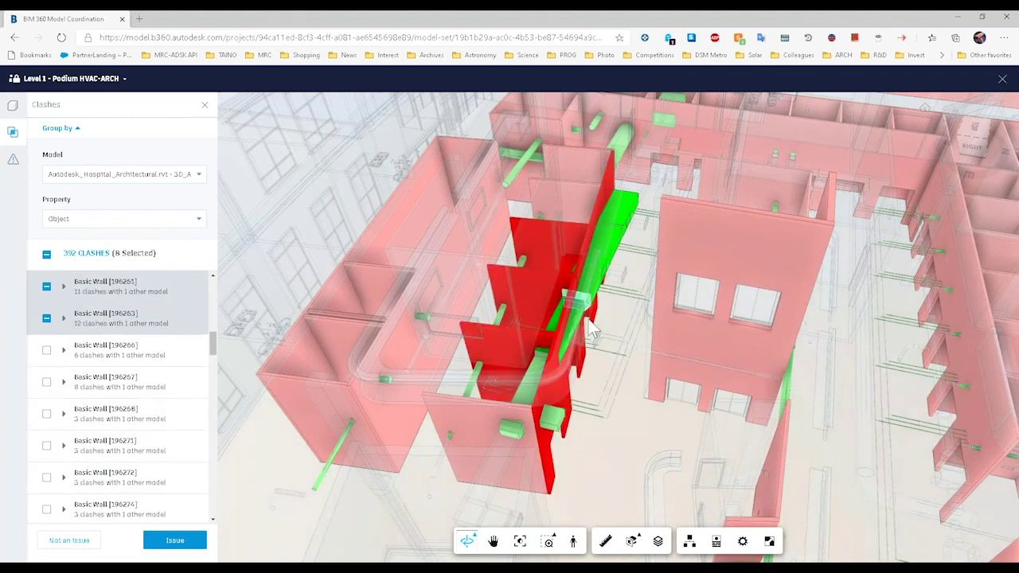
left_click(521, 423)
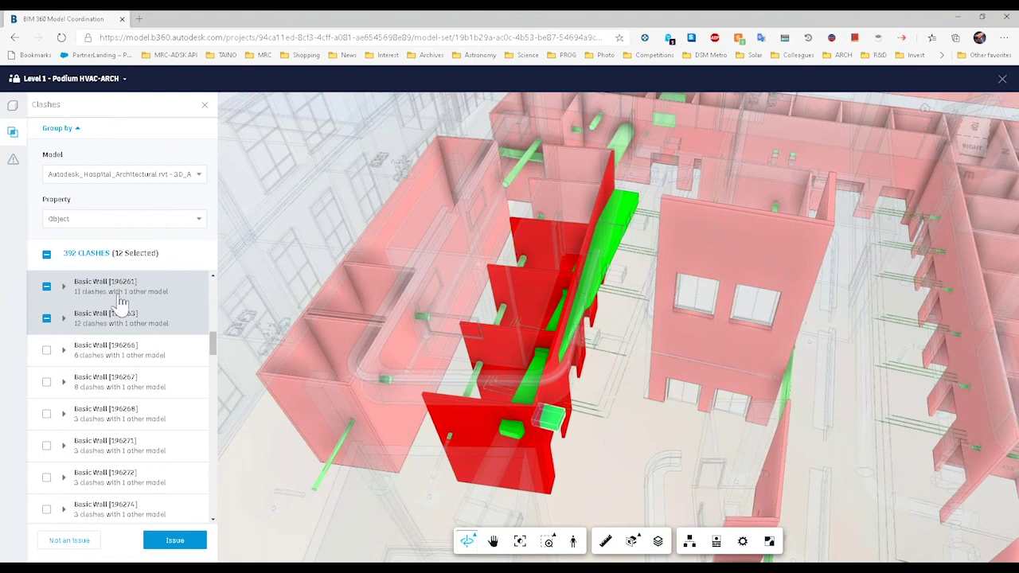
Create a clash issue for the selected ductwork, pinned to the long wall, starting its title with "Rotate Ductwork to be Parallel with Wall [".
scroll(127, 326, "down", 2)
scroll(130, 333, "down", 5)
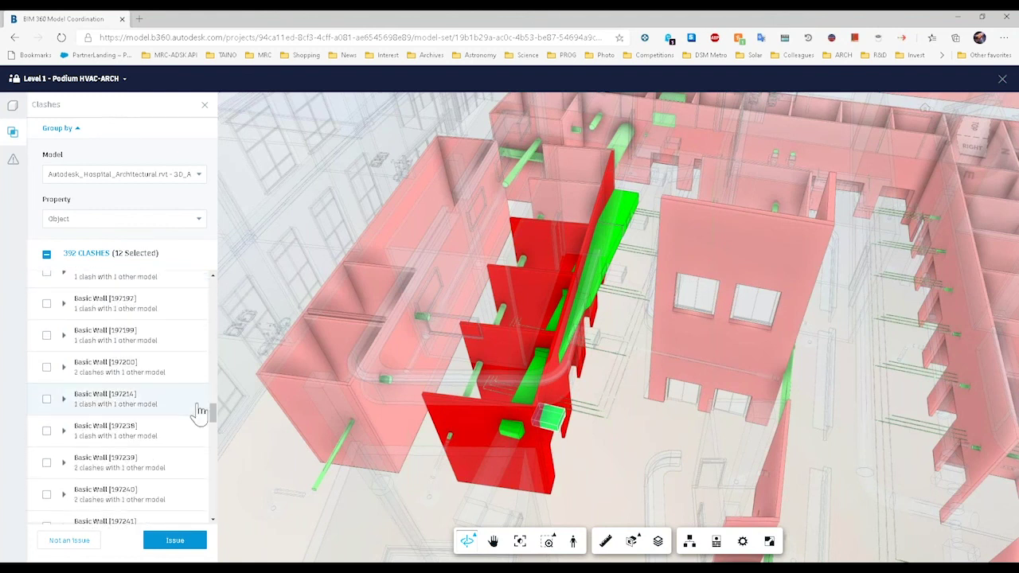
left_click_drag(206, 409, 238, 339)
left_click(201, 420)
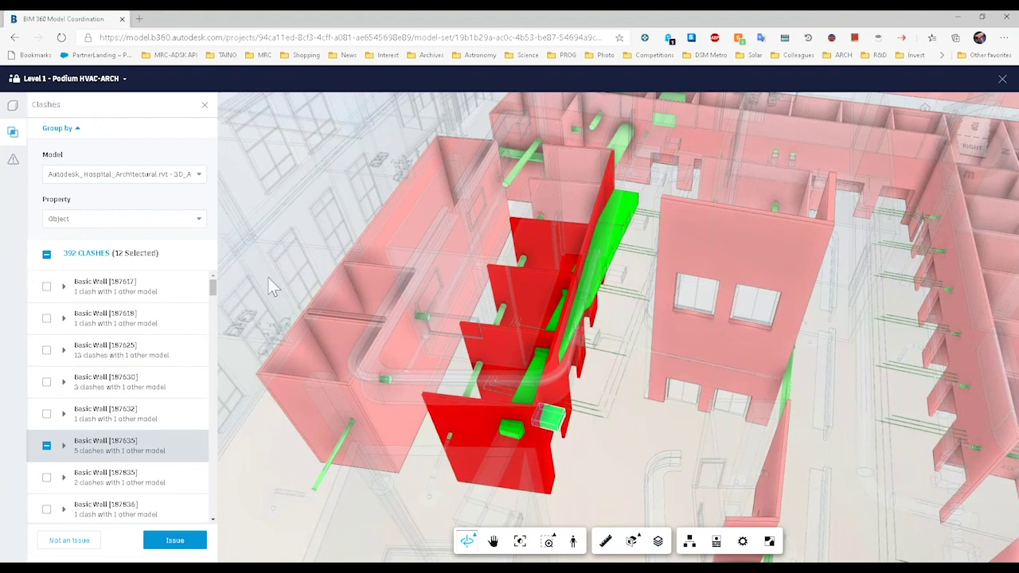
left_click(178, 545)
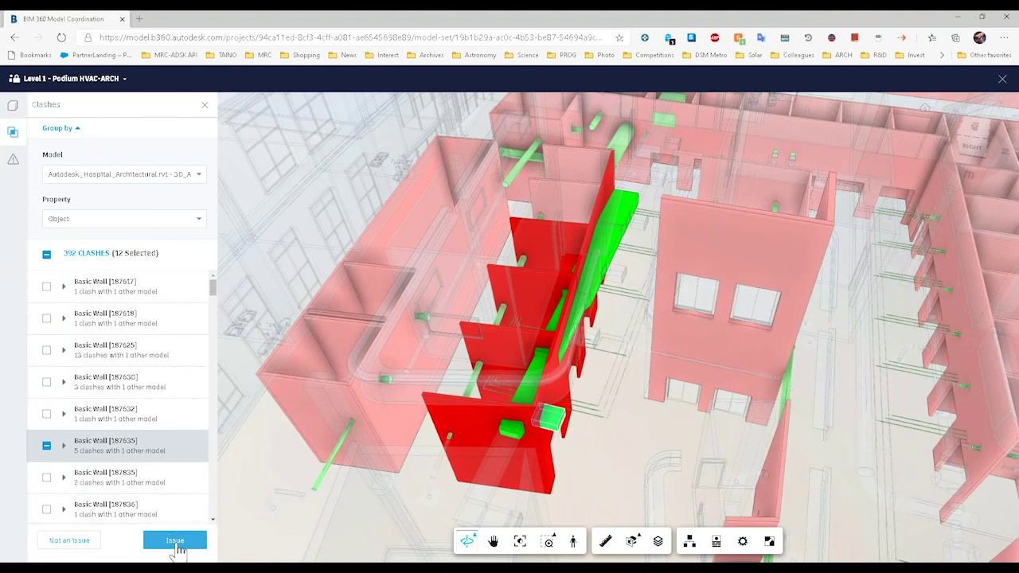
left_click(178, 545)
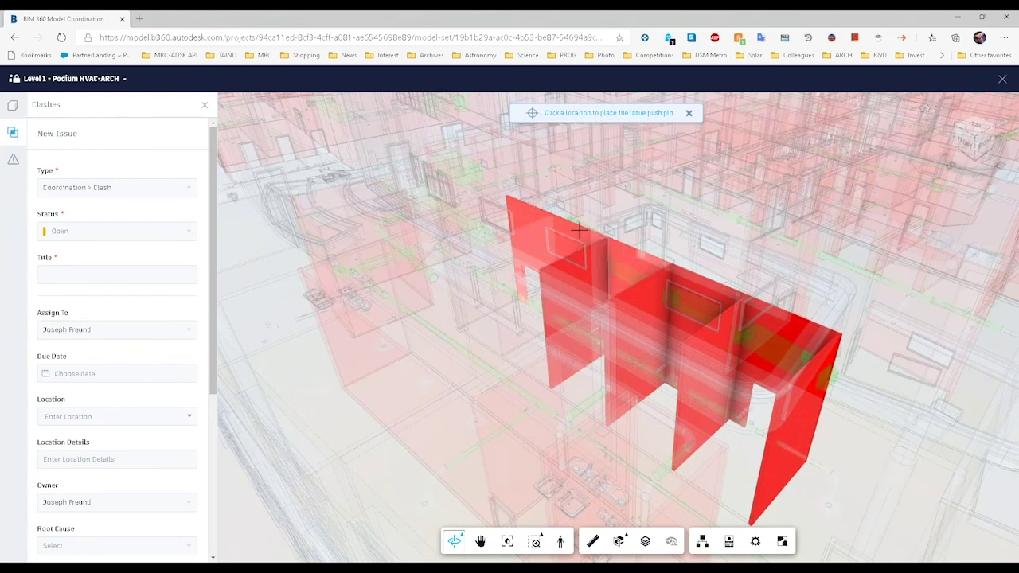
left_click_drag(591, 311, 616, 326)
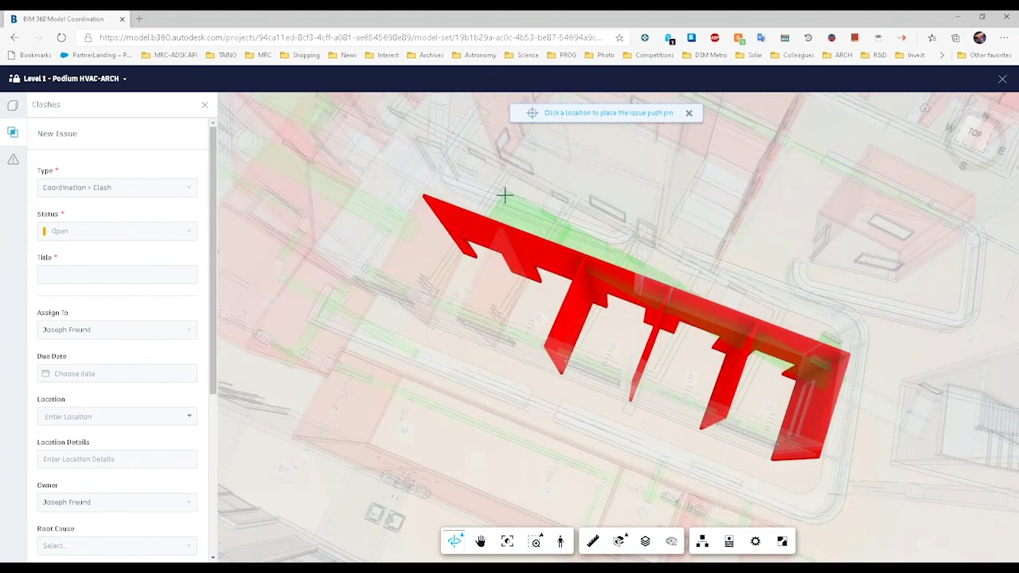
left_click(491, 222)
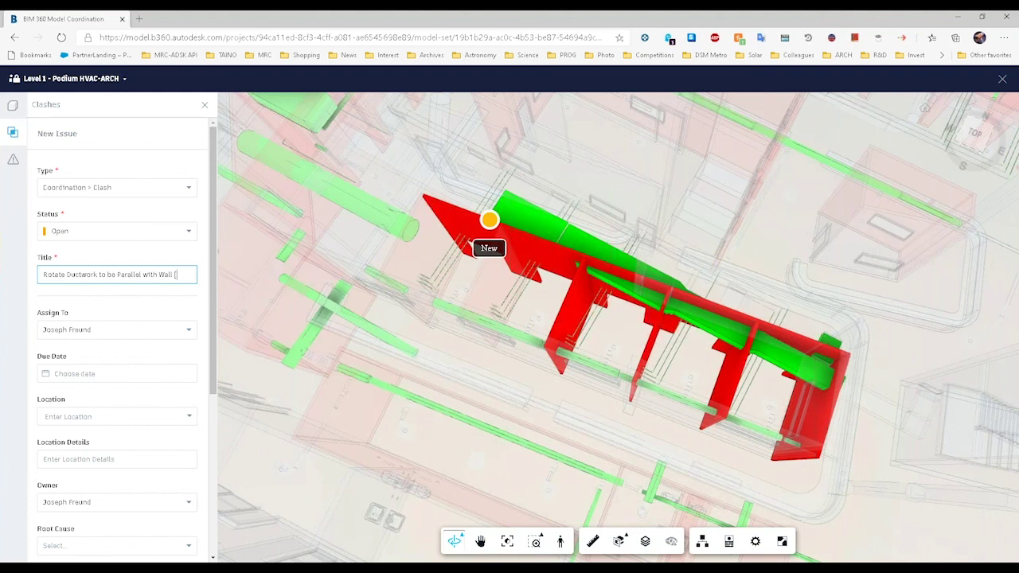
Look up the long wall's ID in its properties and complete the issue title with "[196263]".
left_click(464, 216)
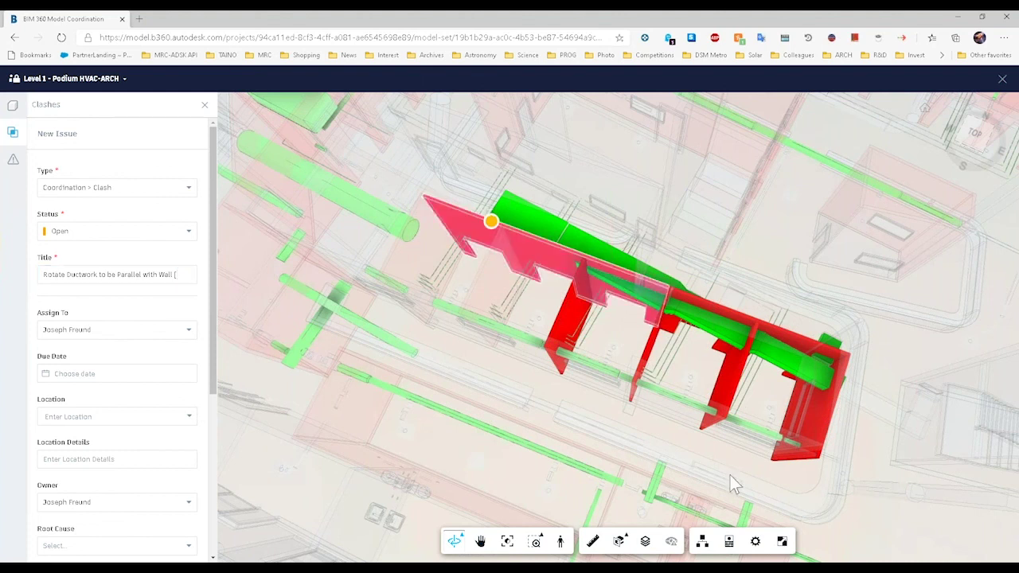
left_click(729, 542)
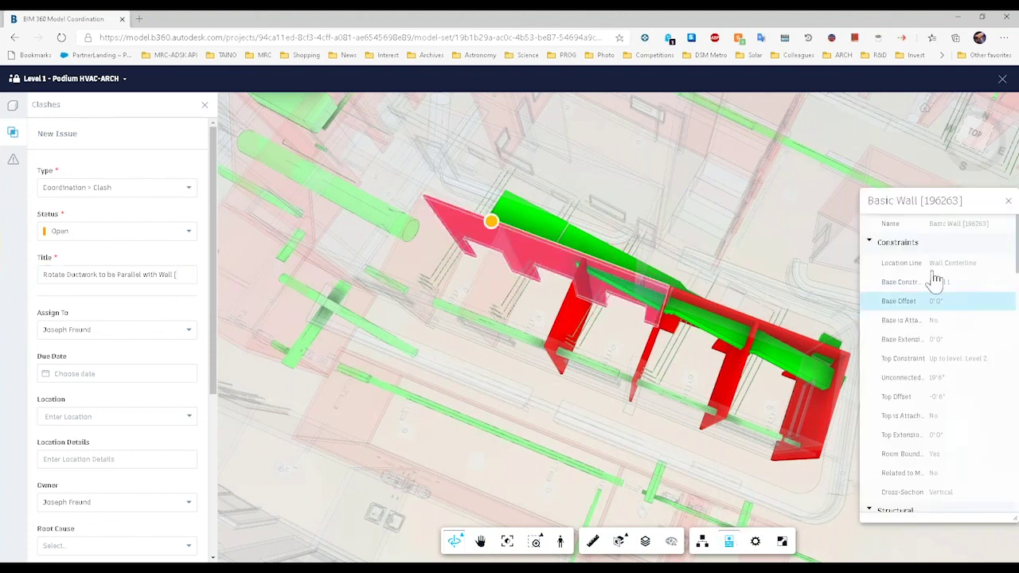
left_click(188, 273)
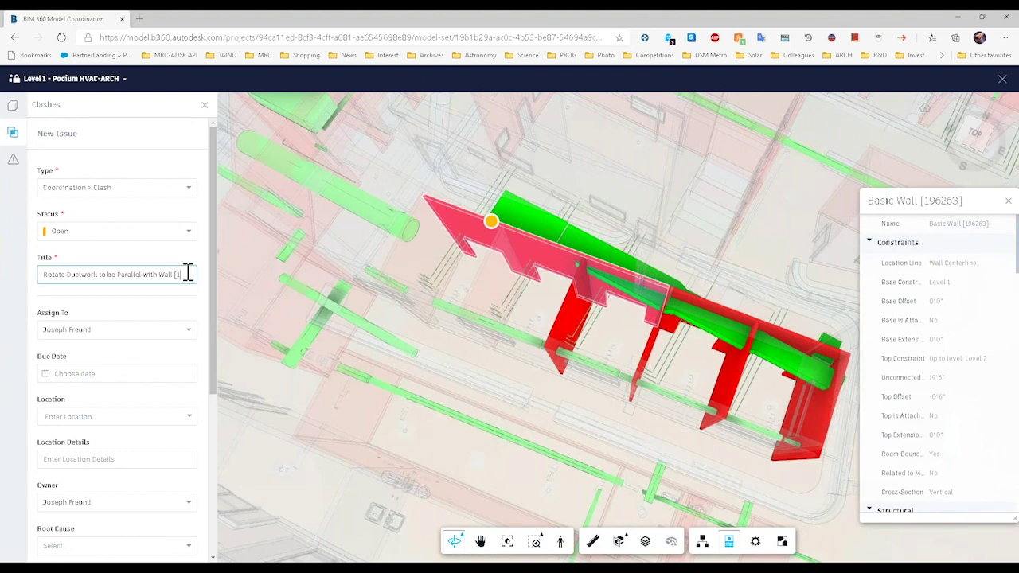
type("[196263]")
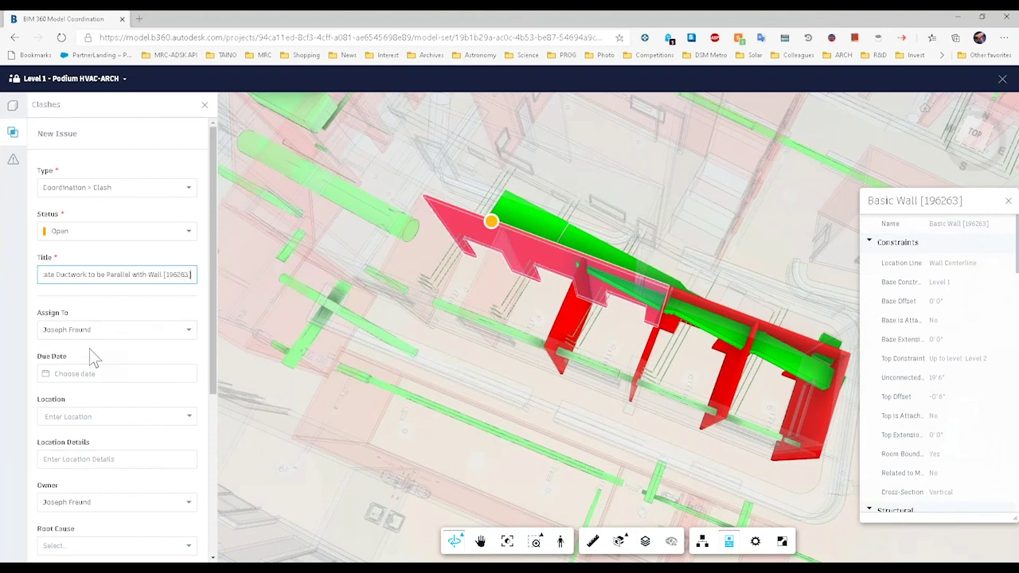
Assign the issue to the last-listed user from Microsol Resources Training Center and set its due date to Aug 31, leaving the location empty.
left_click(119, 331)
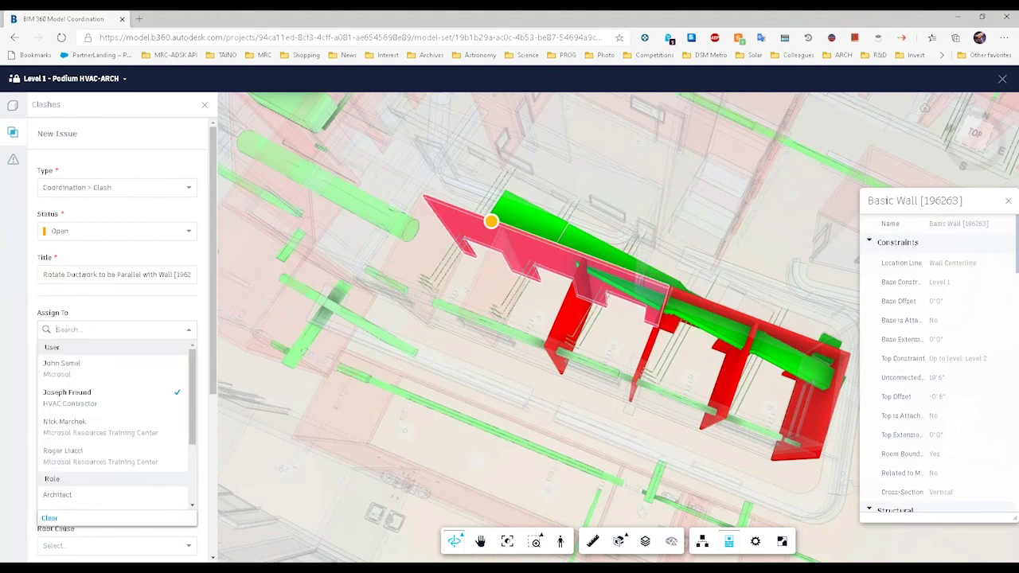
left_click(85, 458)
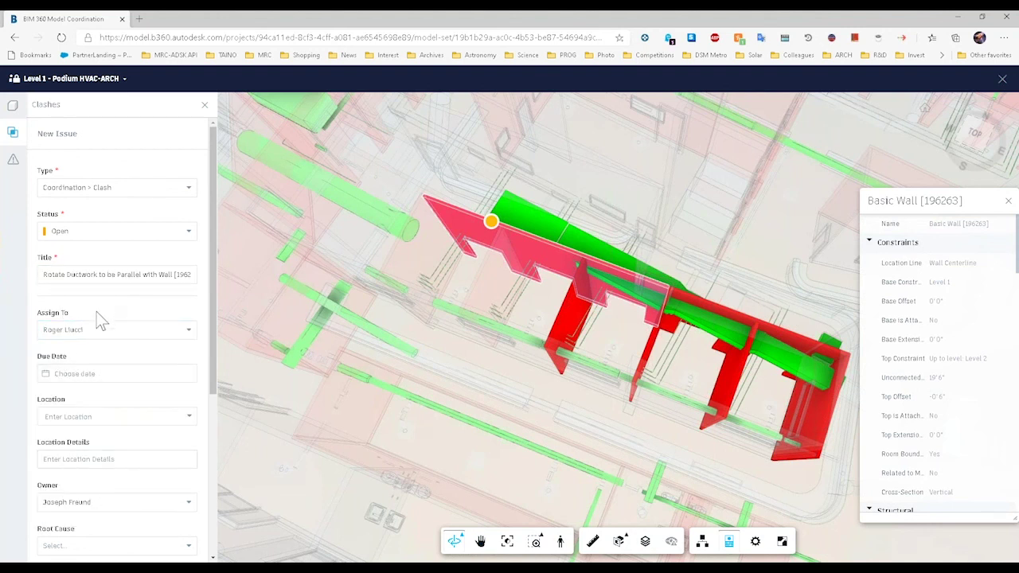
left_click(89, 374)
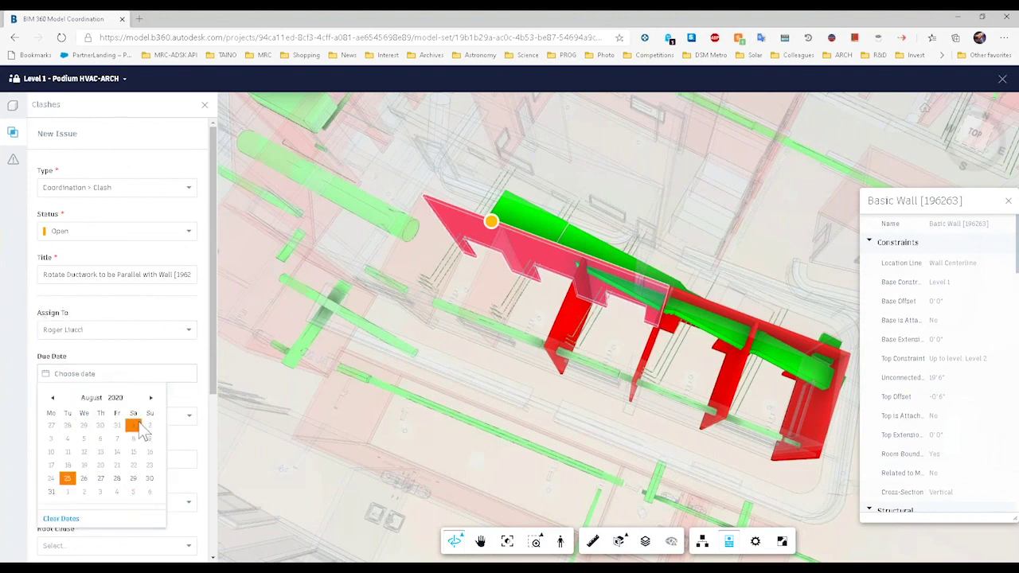
left_click(51, 493)
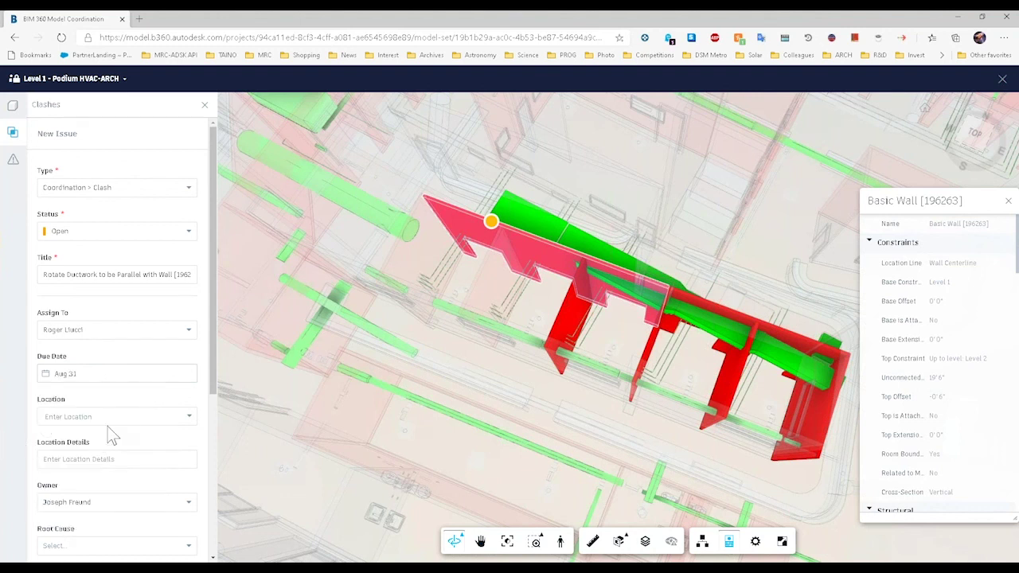
left_click(132, 417)
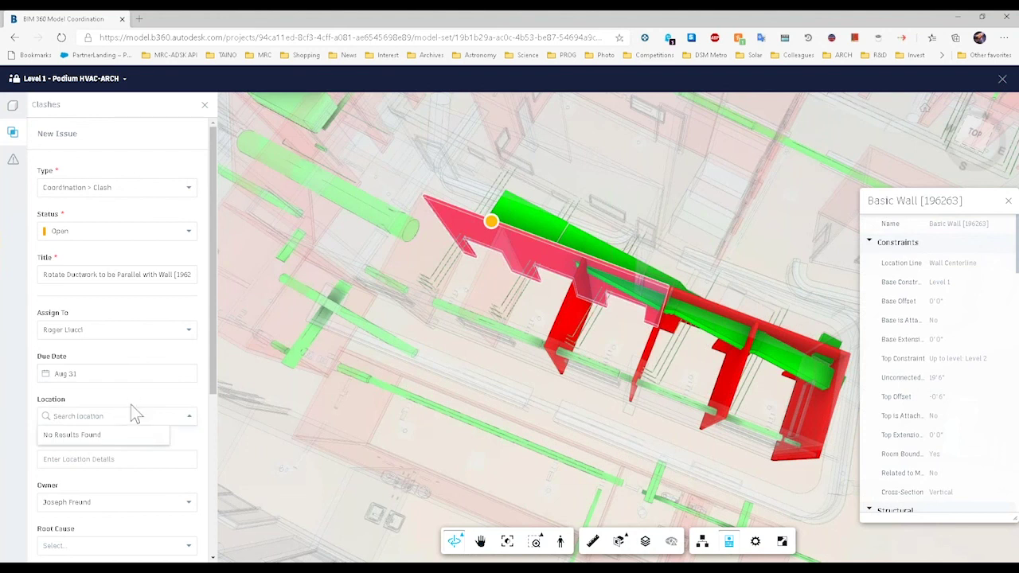
left_click(131, 404)
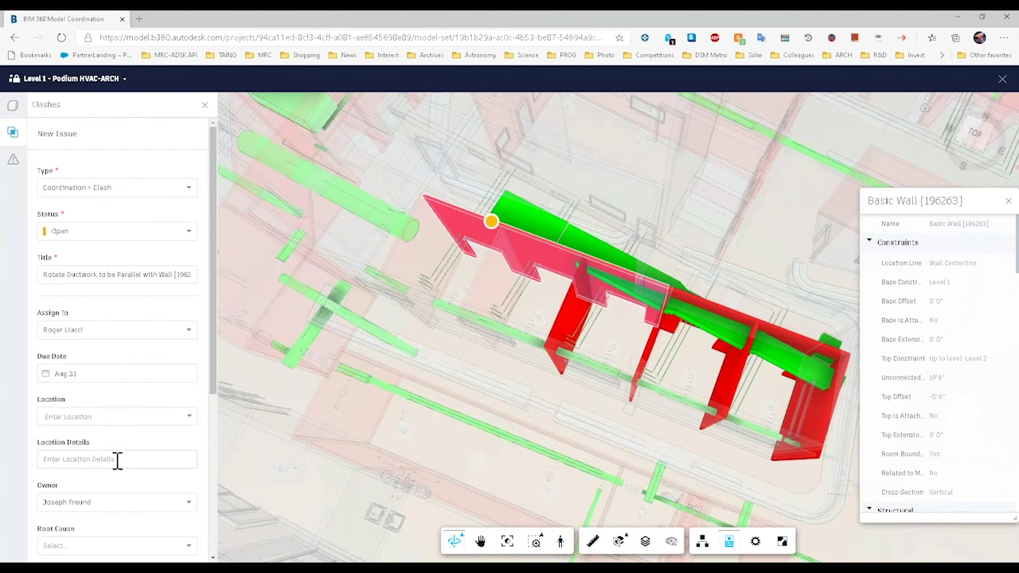
Set the issue's root cause to Constructability from the Coordination category.
scroll(142, 449, "down", 3)
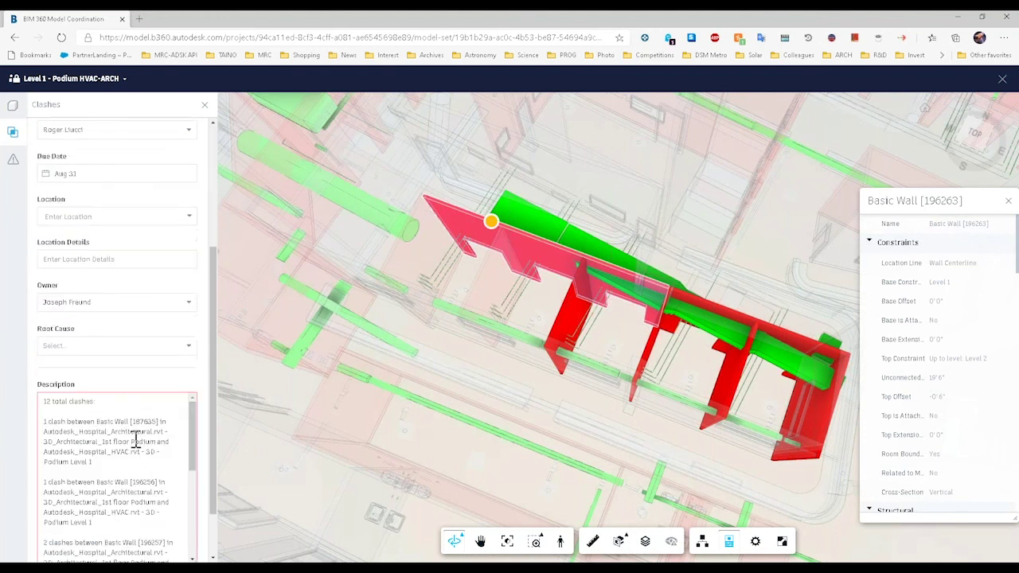
left_click(143, 347)
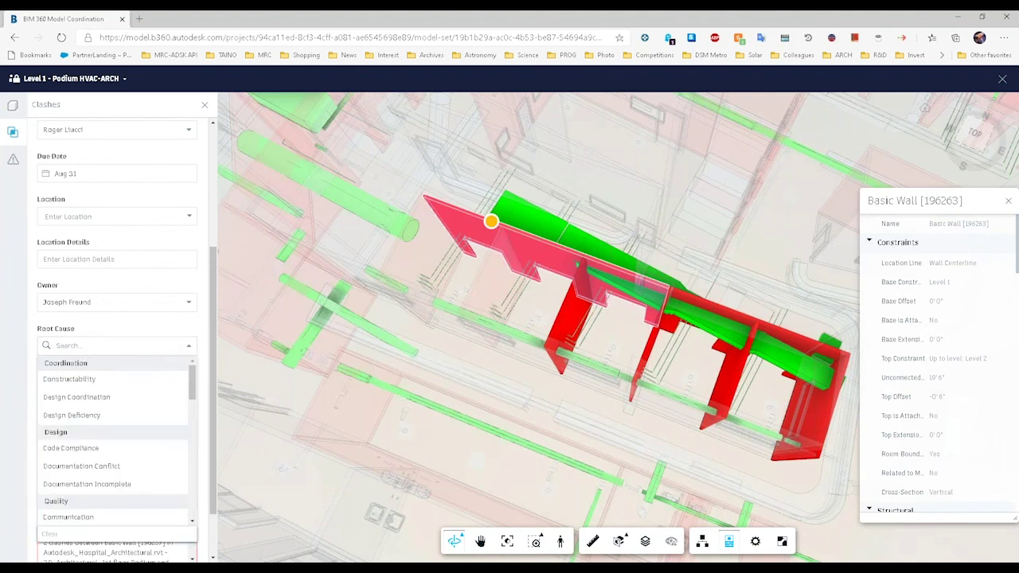
scroll(141, 409, "down", 5)
scroll(119, 445, "down", 6)
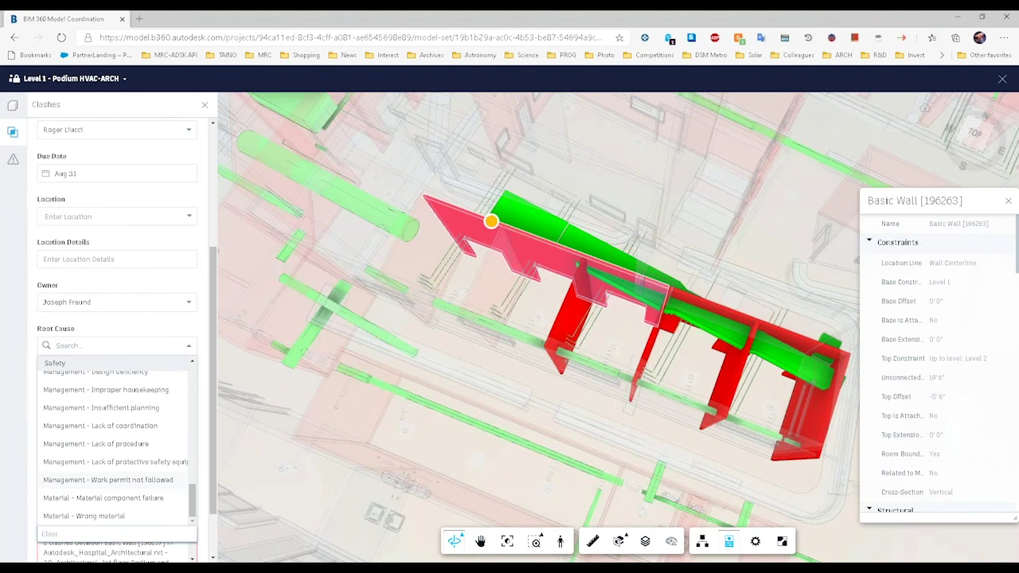
scroll(115, 477, "up", 8)
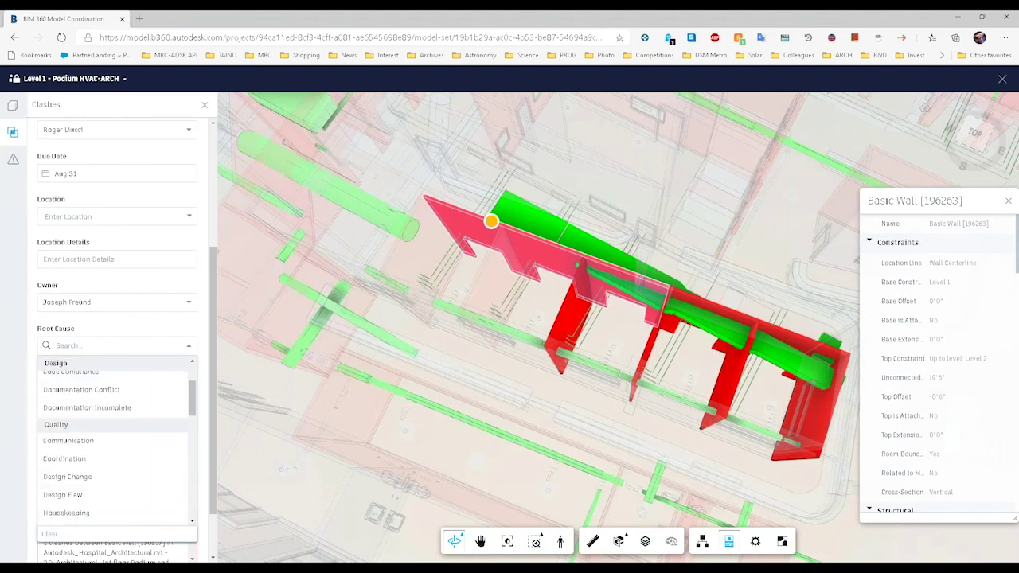
scroll(112, 478, "up", 6)
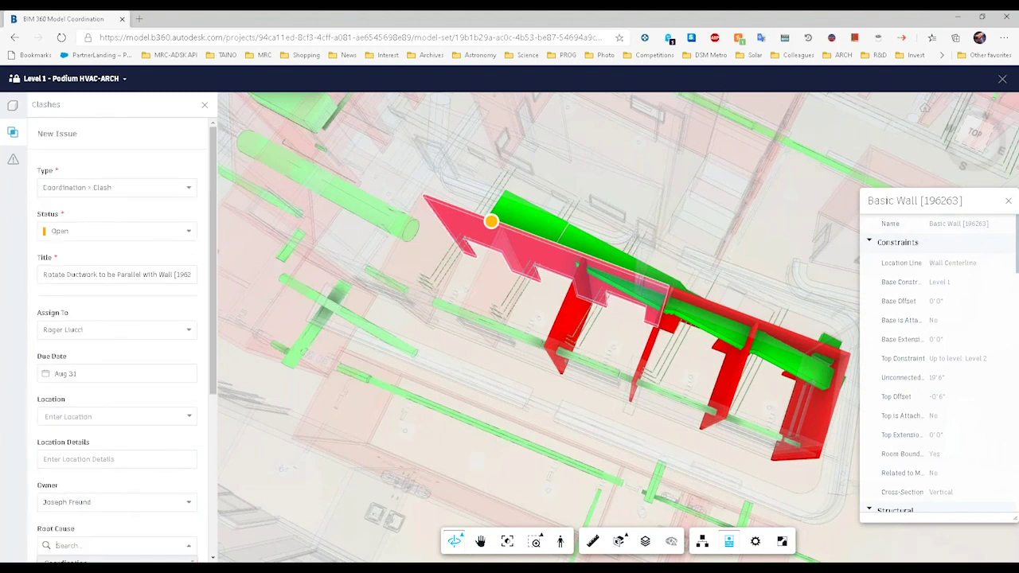
scroll(175, 387, "down", 2)
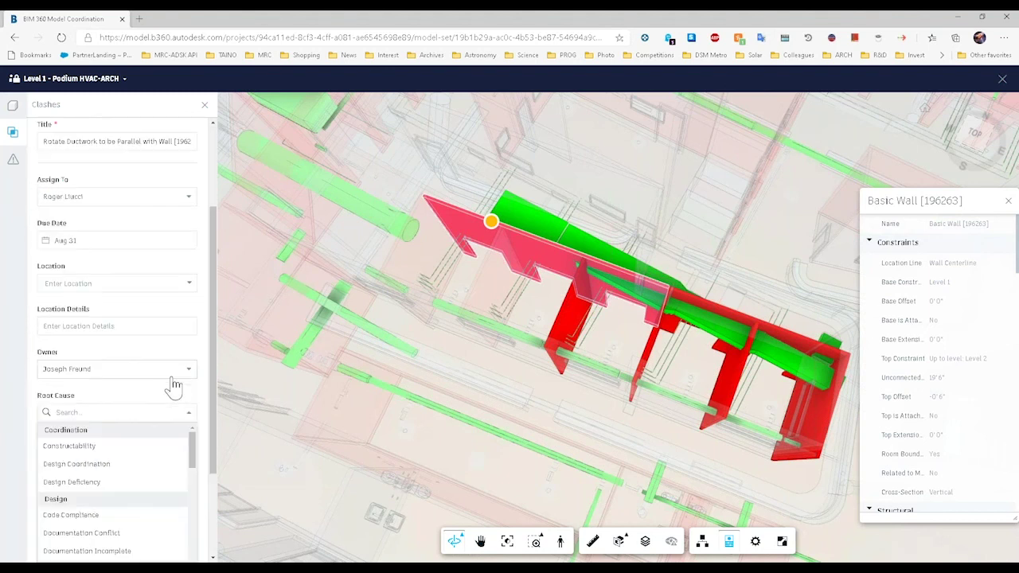
left_click(79, 447)
Shorten the description to its total-clashes line by deleting the per-wall clash entries, and create the issue.
scroll(120, 448, "down", 2)
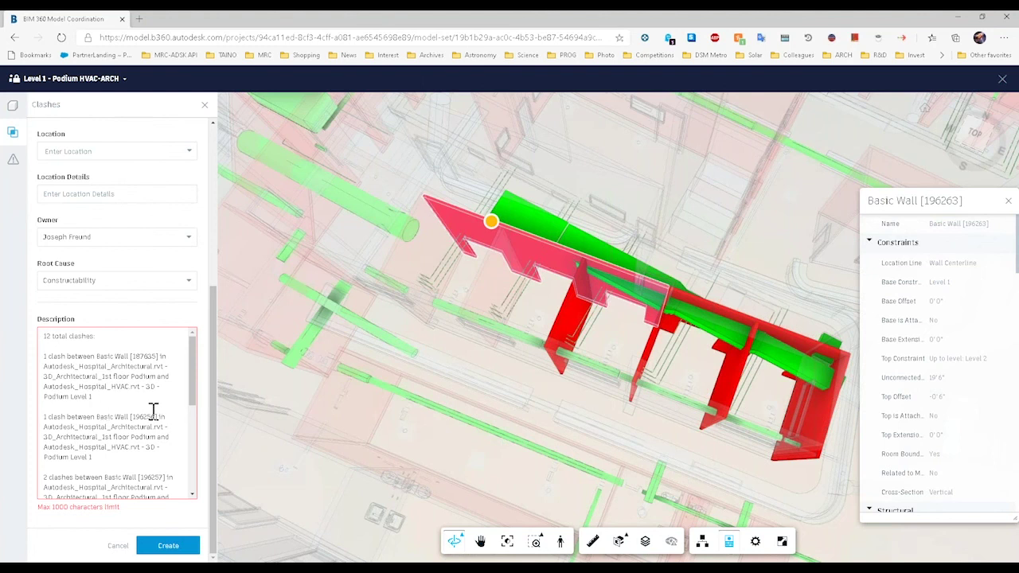
left_click_drag(38, 509, 121, 507)
left_click(142, 508)
scroll(120, 424, "down", 1)
scroll(119, 424, "down", 3)
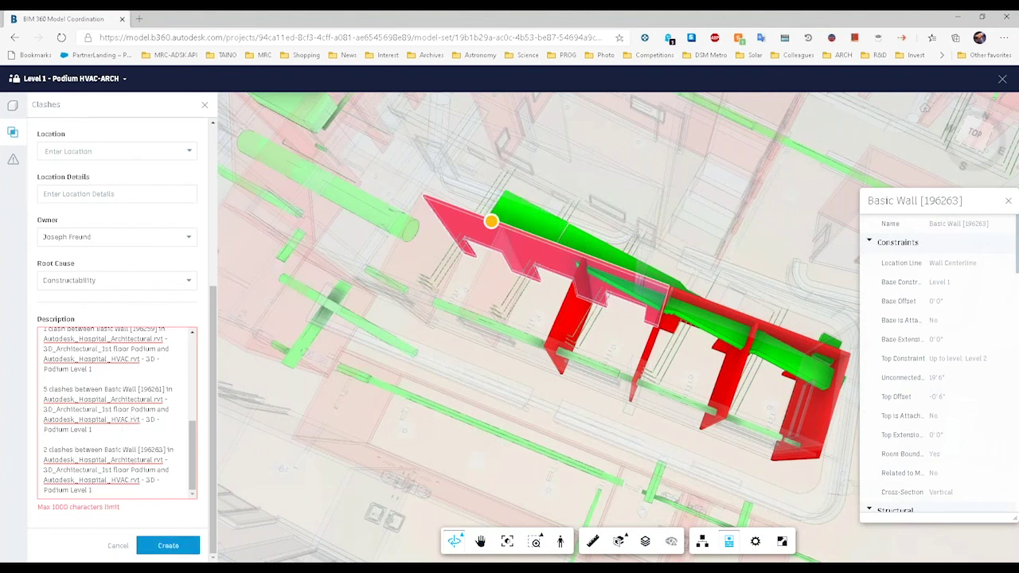
mouse_move(246, 568)
left_click(171, 546)
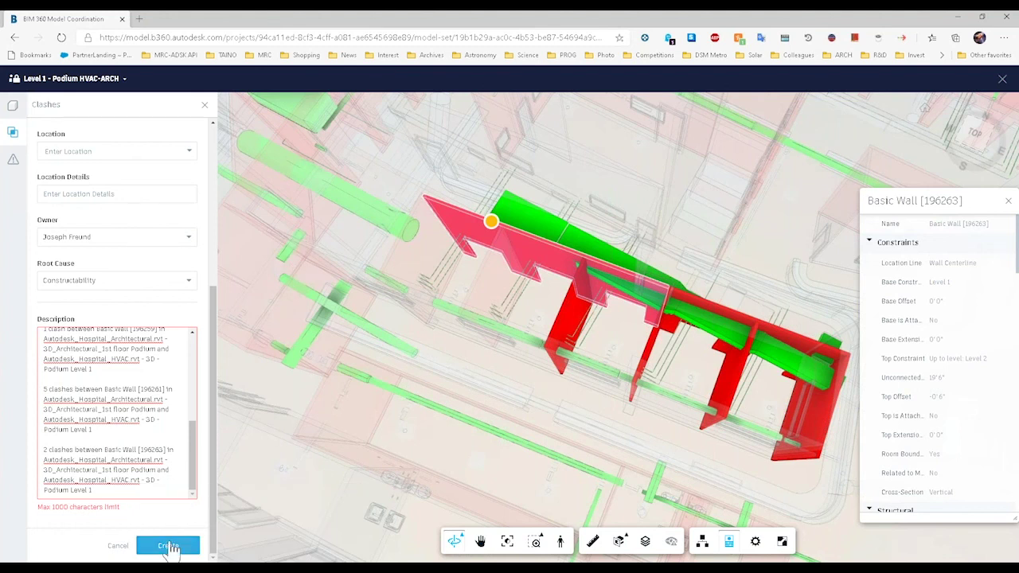
scroll(119, 313, "up", 3)
scroll(130, 324, "down", 3)
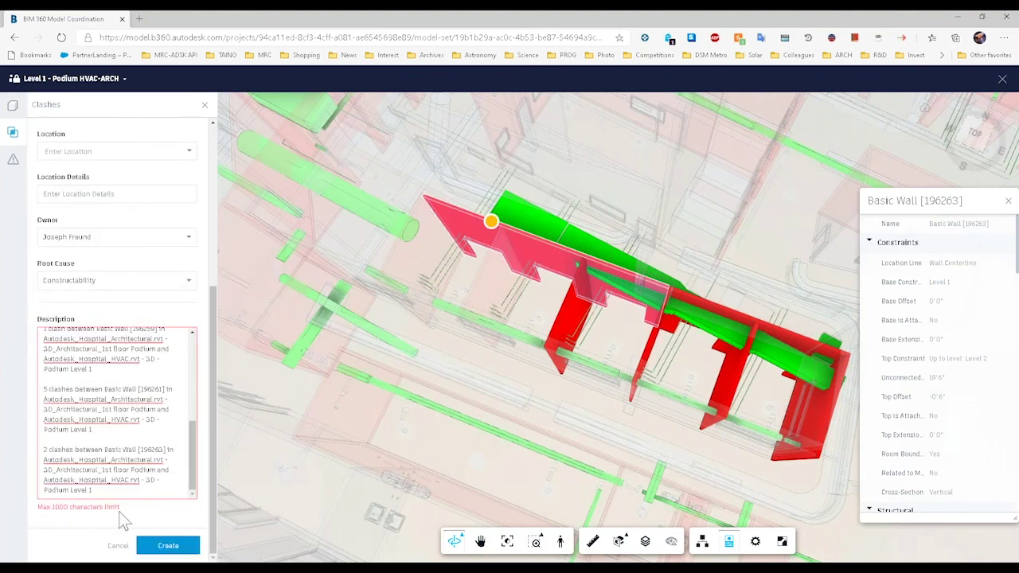
left_click_drag(104, 480, 30, 358)
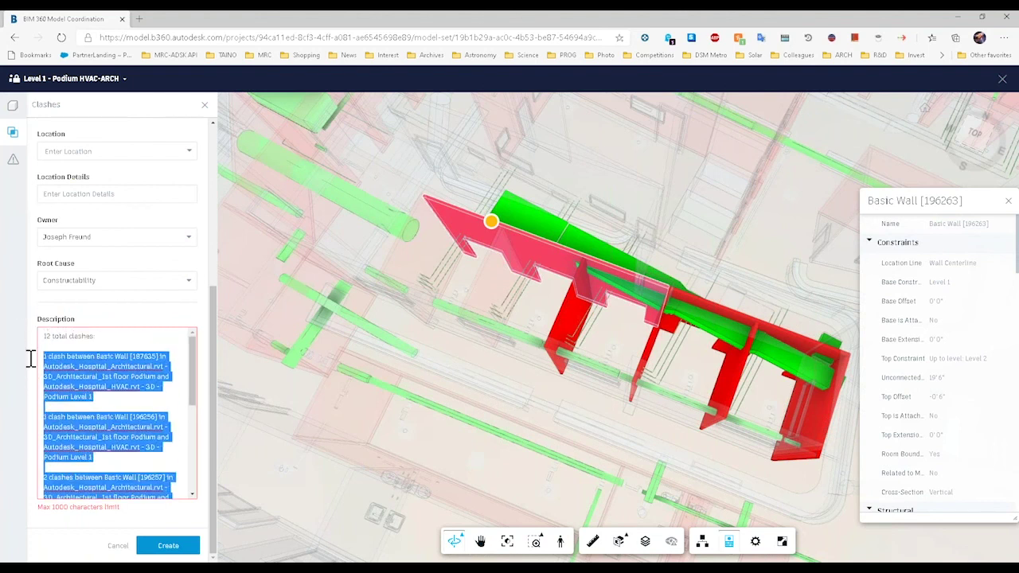
key("BackSpace")
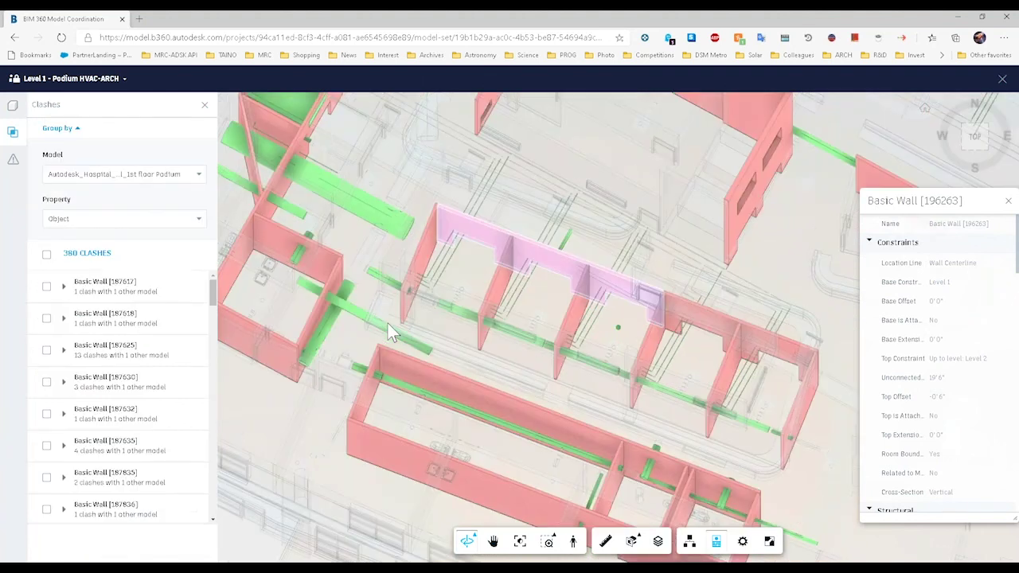
Close the wall's properties and the podium view, and check the assigned clashes for the new ductwork issue.
key("ctrl")
key("ctrl")
key("ctrl")
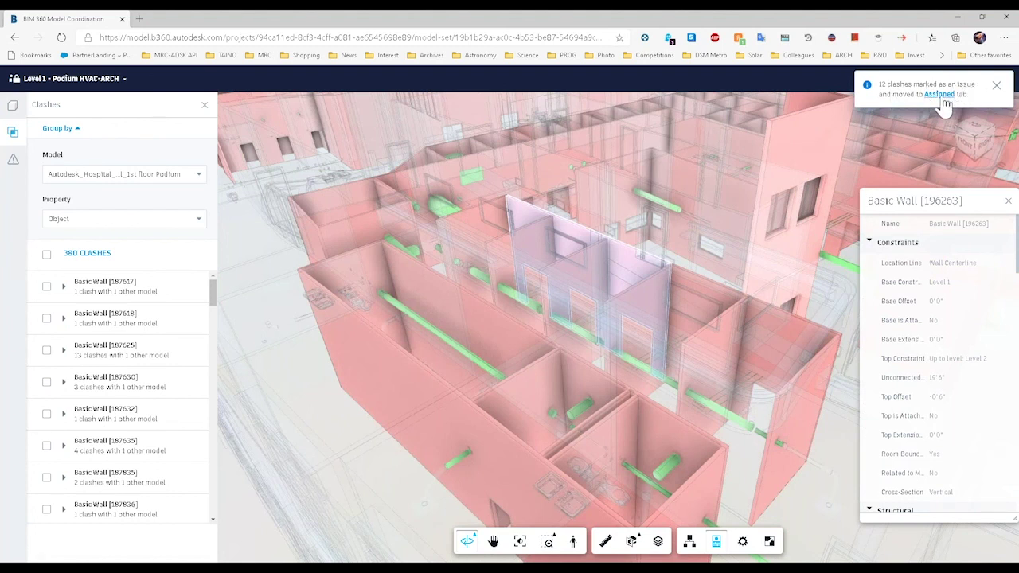
left_click(1007, 201)
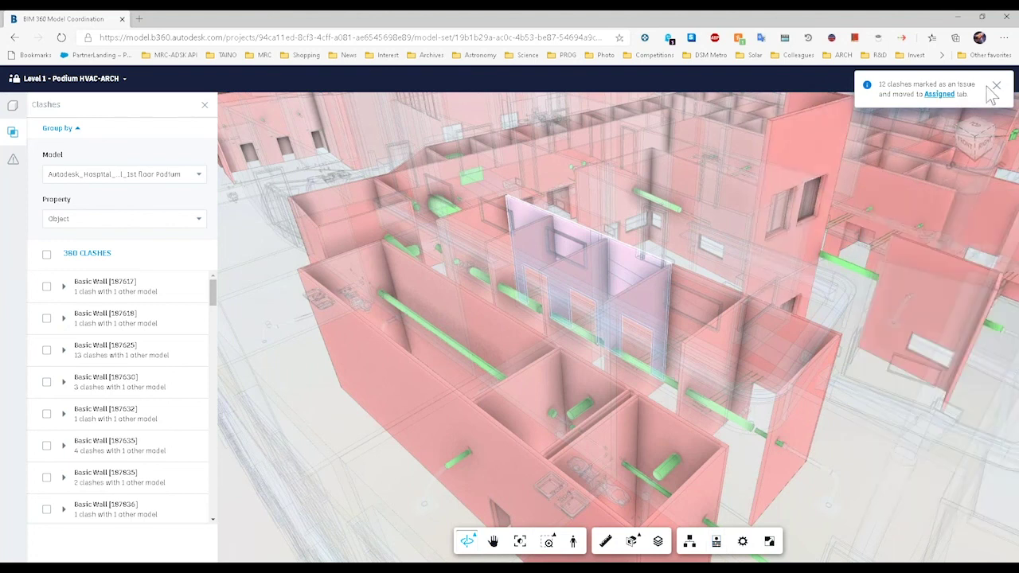
left_click(1007, 81)
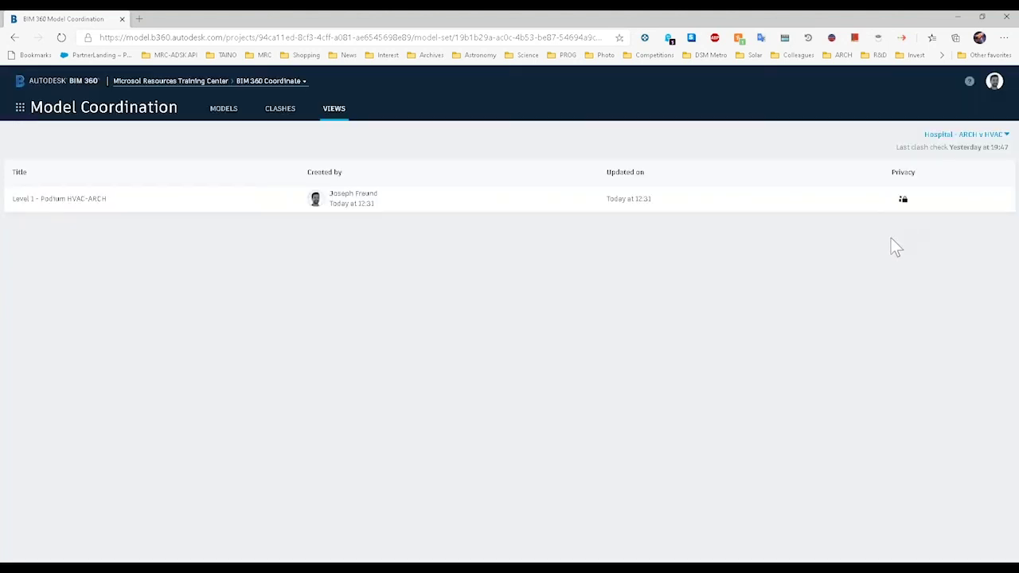
left_click(274, 116)
left_click(71, 148)
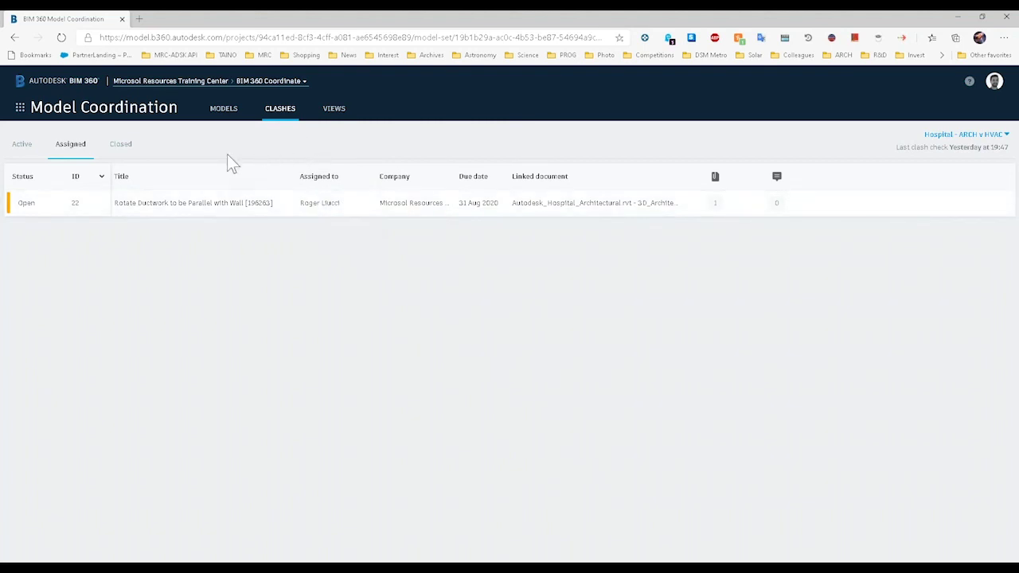
Switch to Document Management and show the project's issue list.
left_click(110, 112)
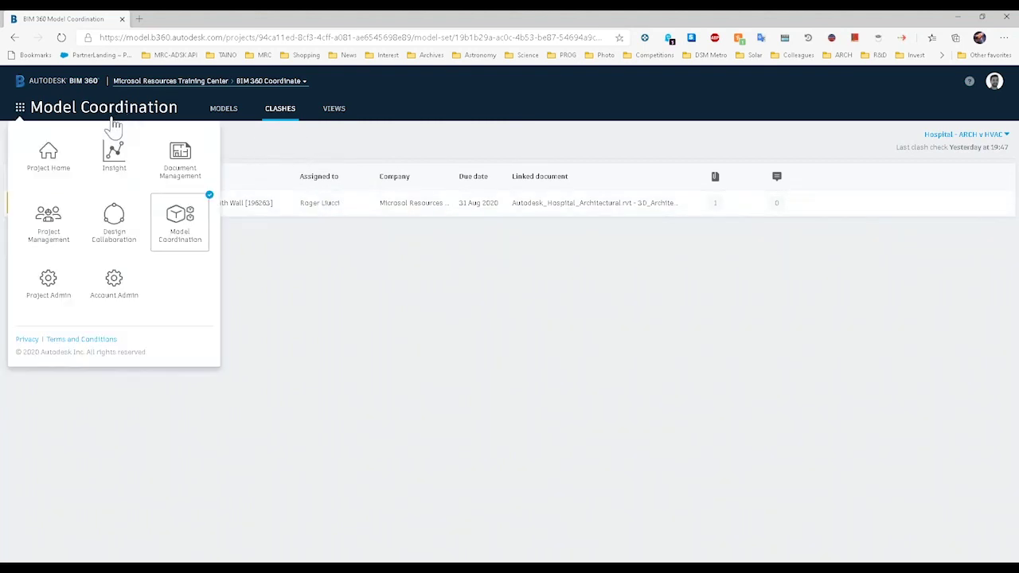
left_click(181, 164)
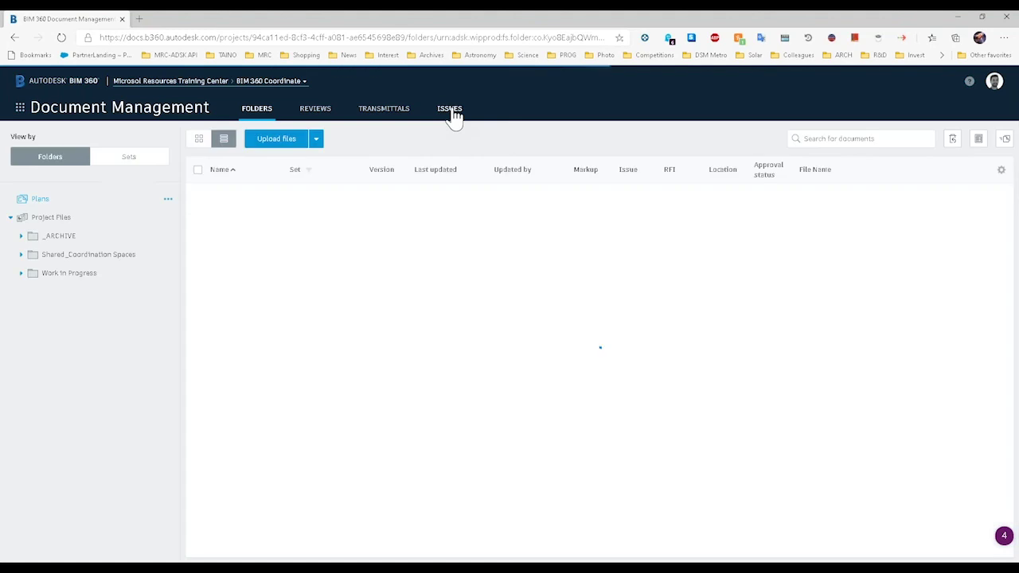
left_click(450, 109)
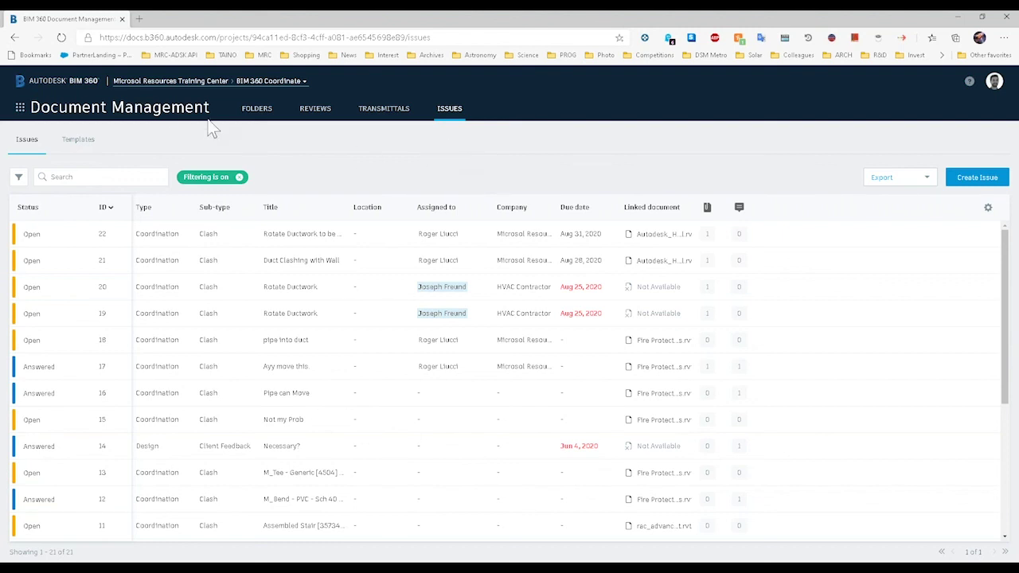
Return to Model Coordination, and view and dismiss its help and support options.
left_click(161, 117)
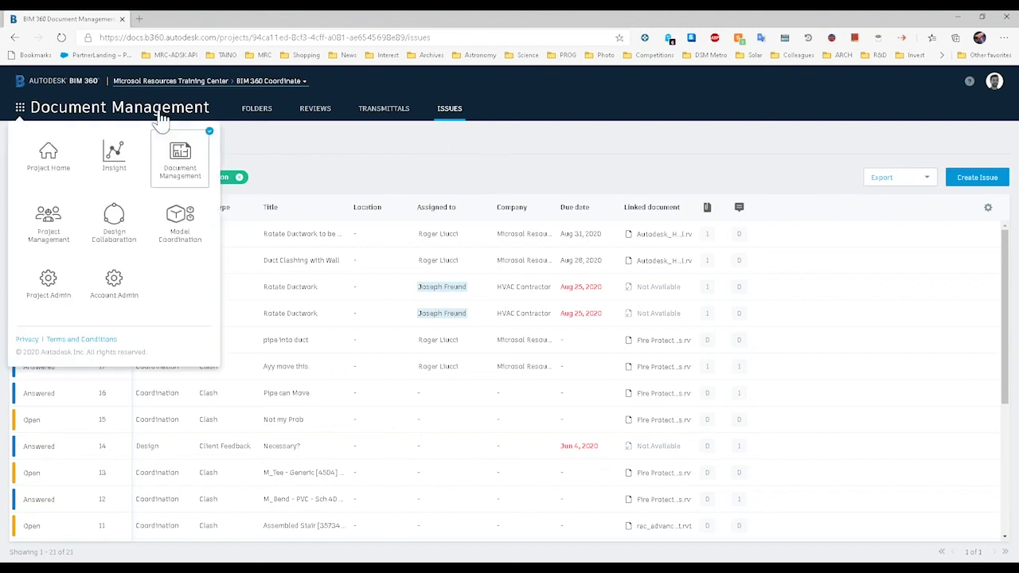
left_click(181, 227)
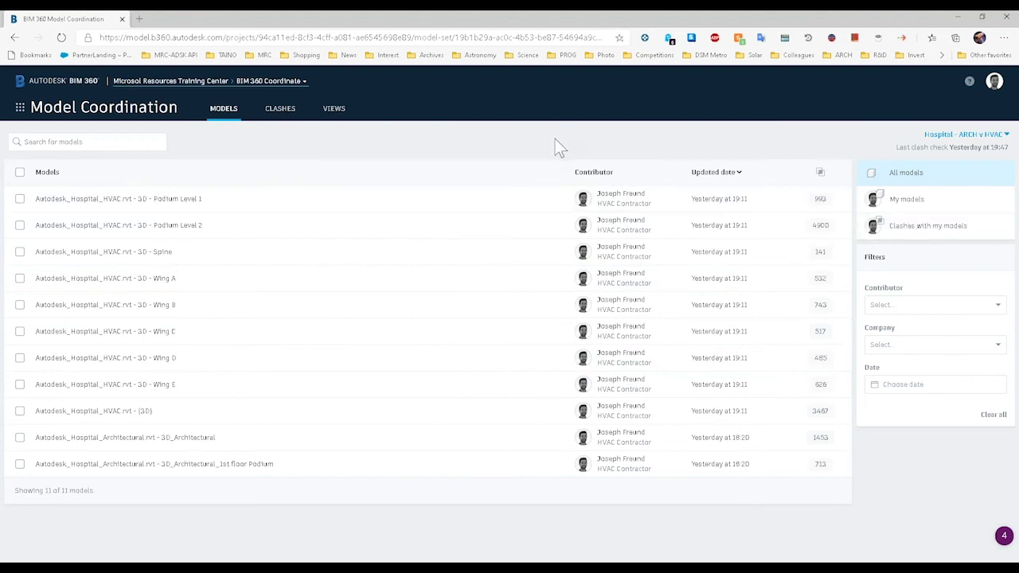
left_click(970, 83)
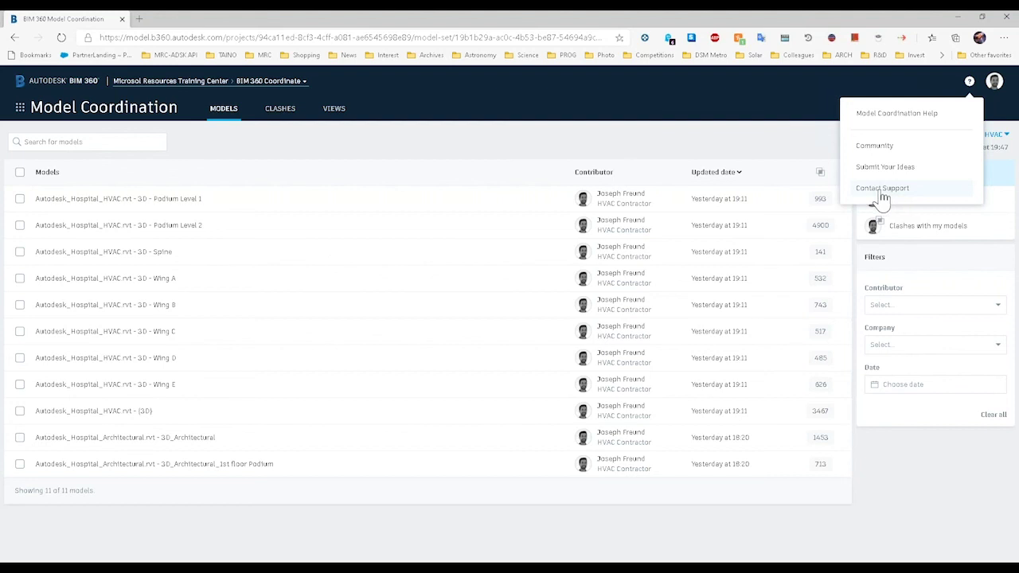
left_click(737, 147)
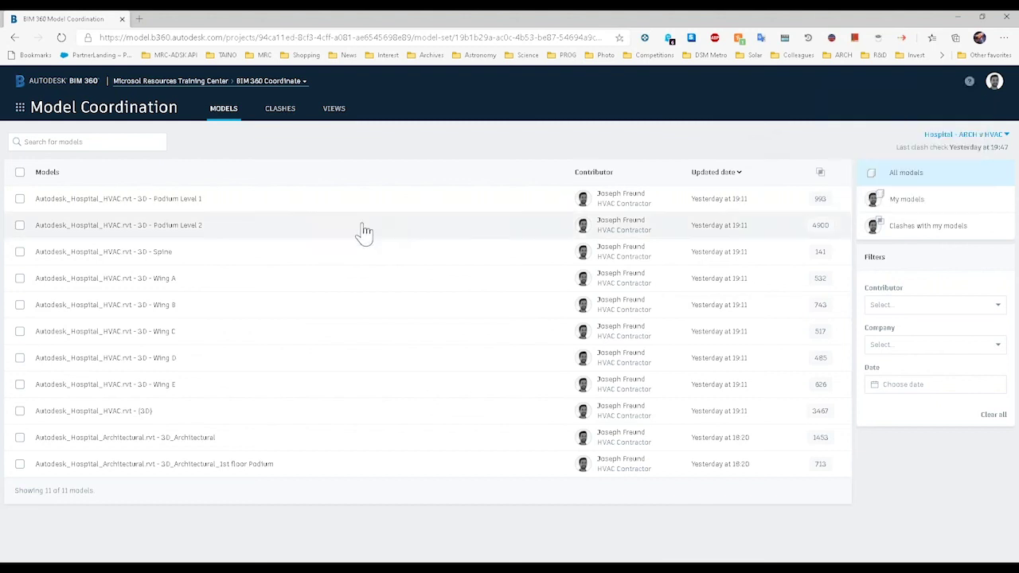